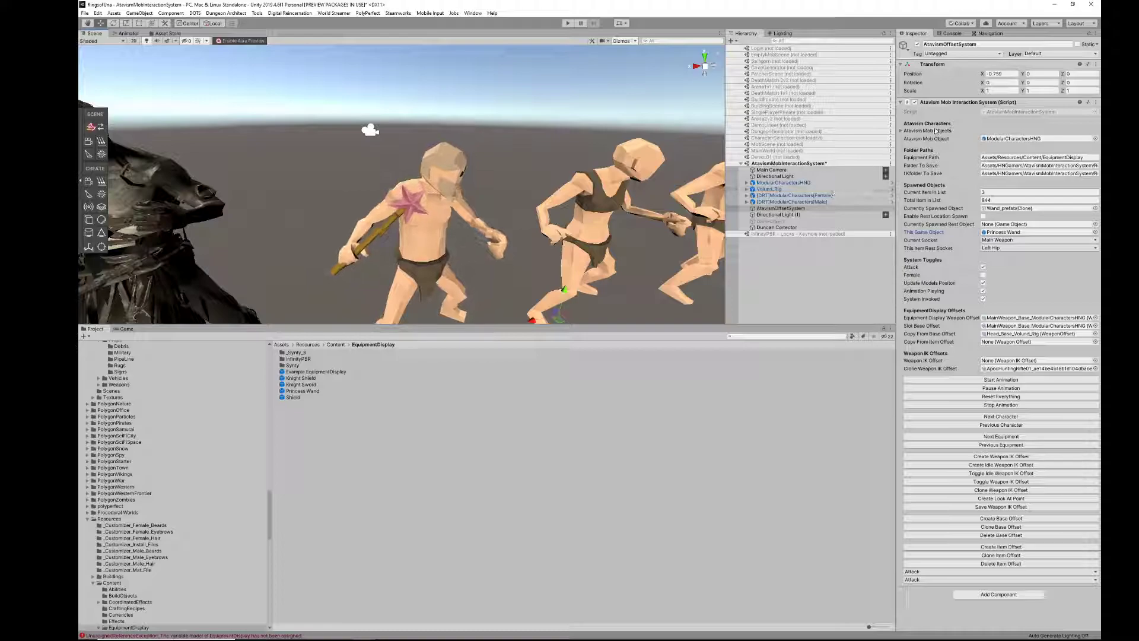
# Examine the Atavism Mob Objects list and locate the assigned Atavism Mob Object, ModularCharactersHNG, in the scene.
pyautogui.click(901, 131)
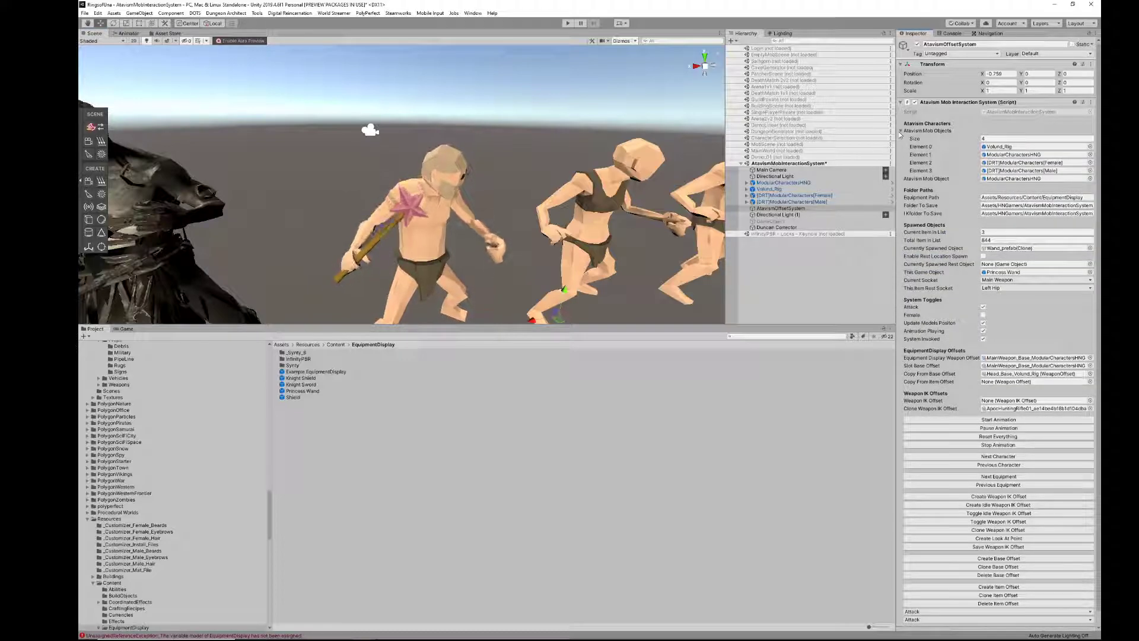
pyautogui.moveTo(531, 224)
pyautogui.keyDown('alt'); pyautogui.mouseDown()
pyautogui.moveTo(620, 221)
pyautogui.moveTo(537, 238)
pyautogui.mouseUp(); pyautogui.keyUp('alt')
pyautogui.moveTo(380, 182); pyautogui.dragTo(348, 166, button='right')
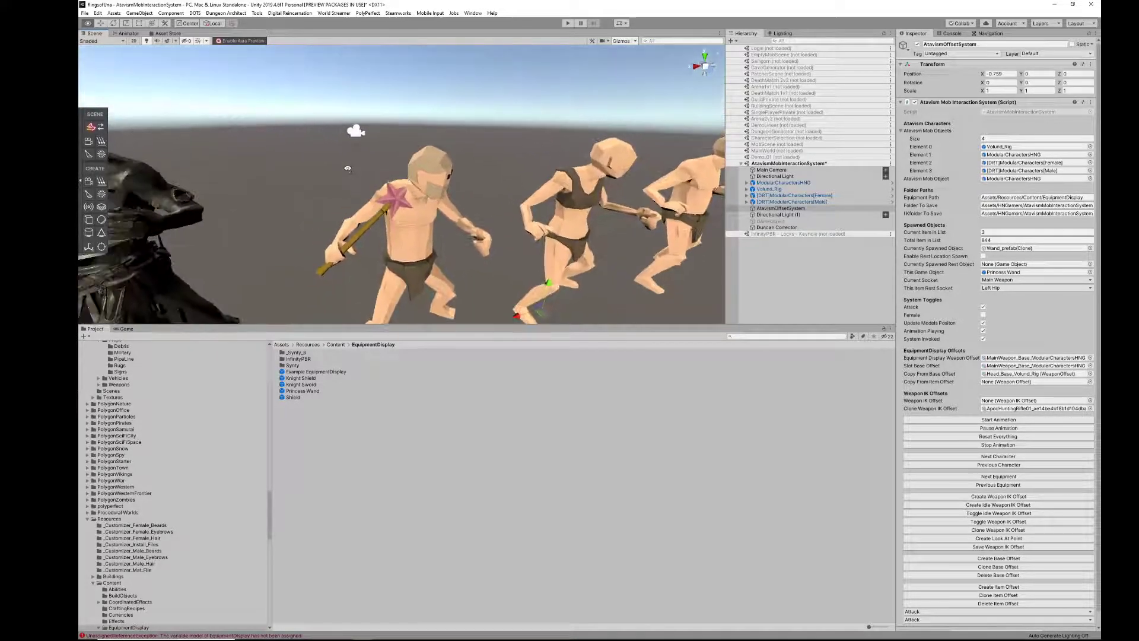
pyautogui.click(902, 131)
pyautogui.click(982, 138)
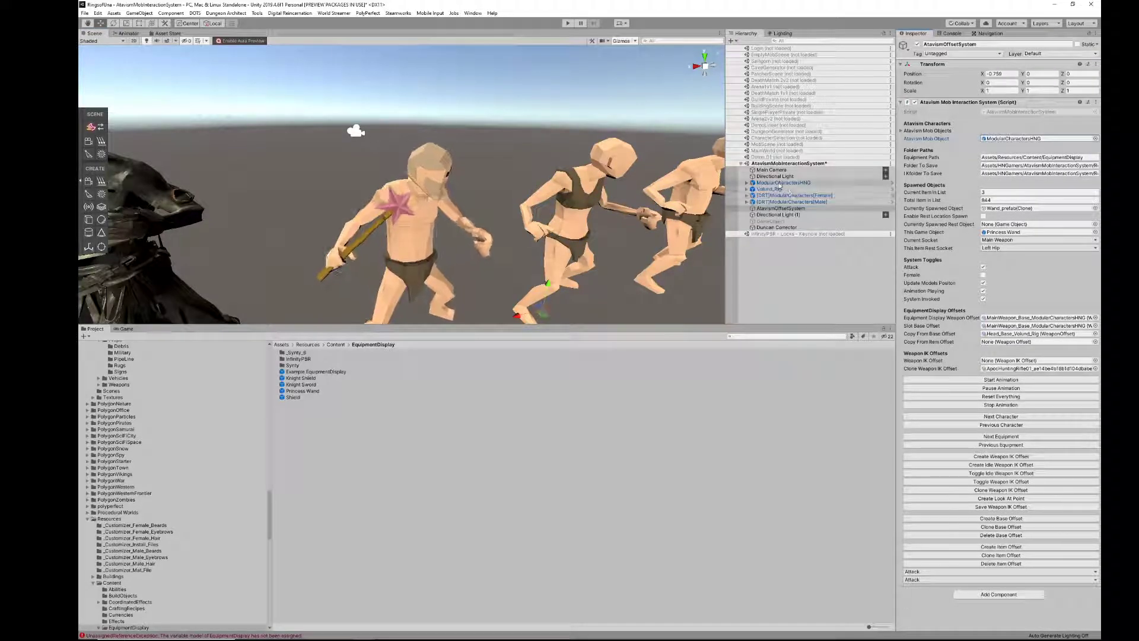
pyautogui.moveTo(780, 184); pyautogui.dragTo(772, 208)
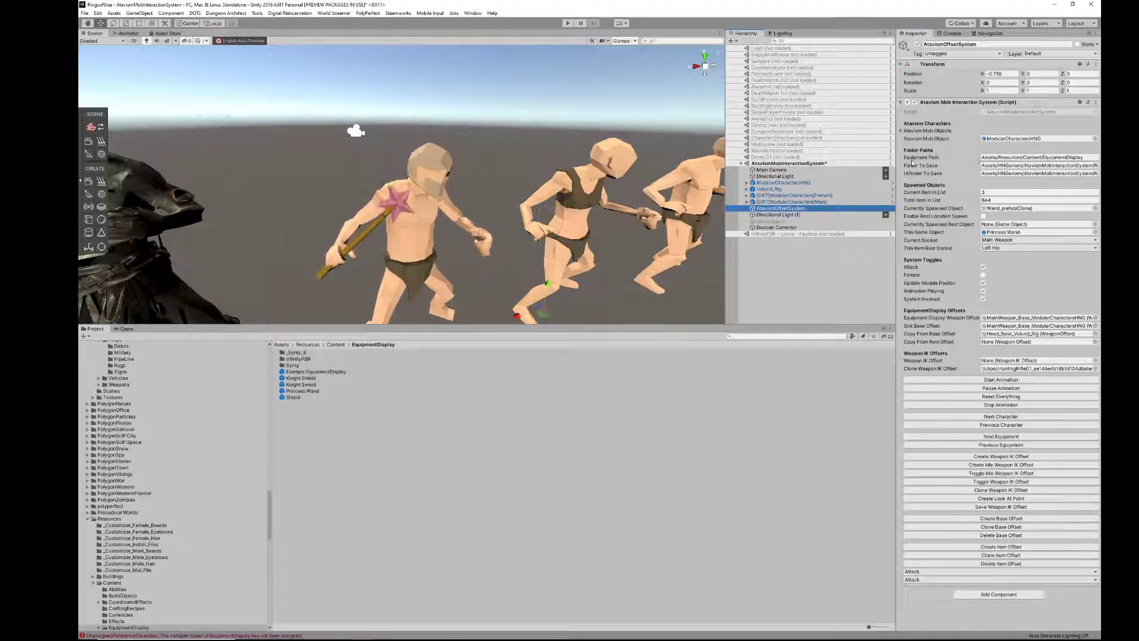
# Check the Equipment Path against the Resources/Content/EquipmentDisplay folder in the project.
pyautogui.click(982, 157)
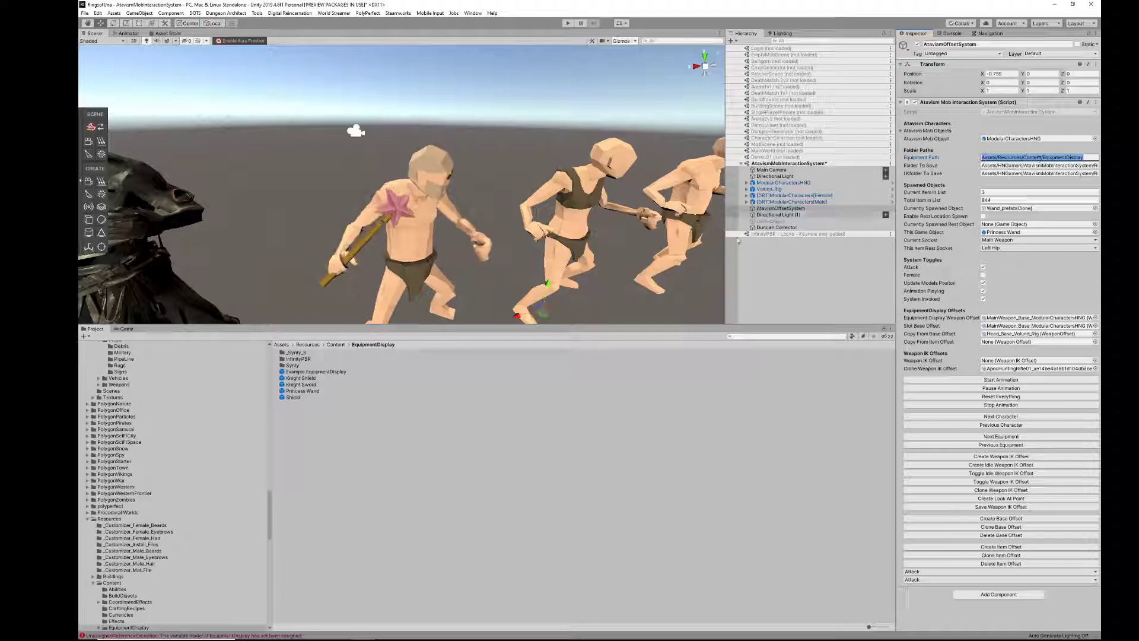
pyautogui.scroll(-4, 125, 502)
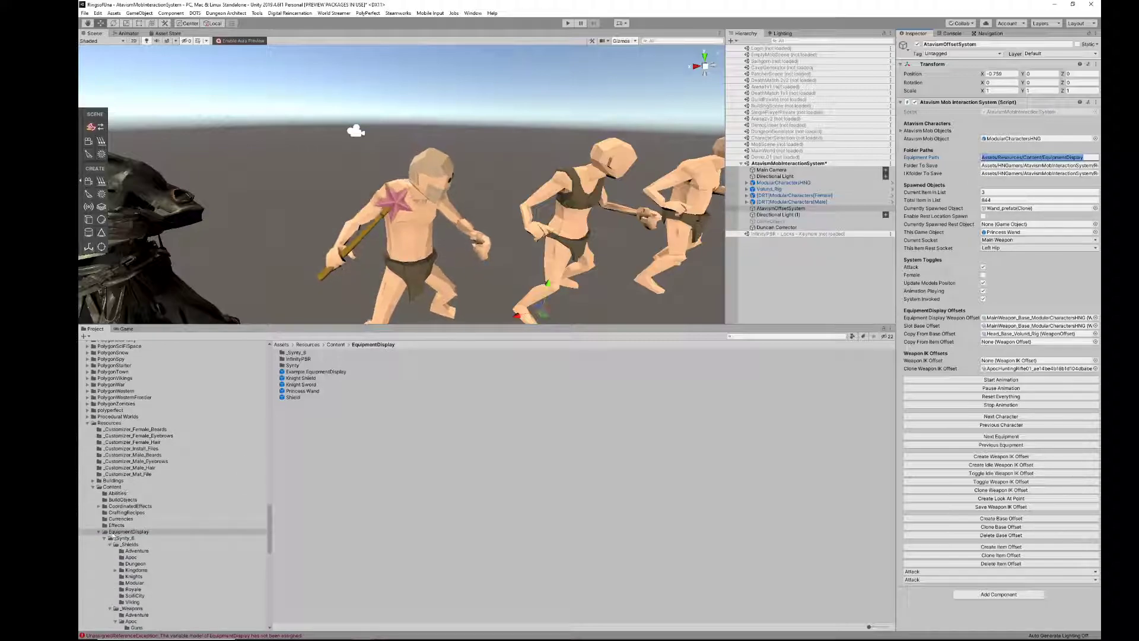
pyautogui.click(112, 532)
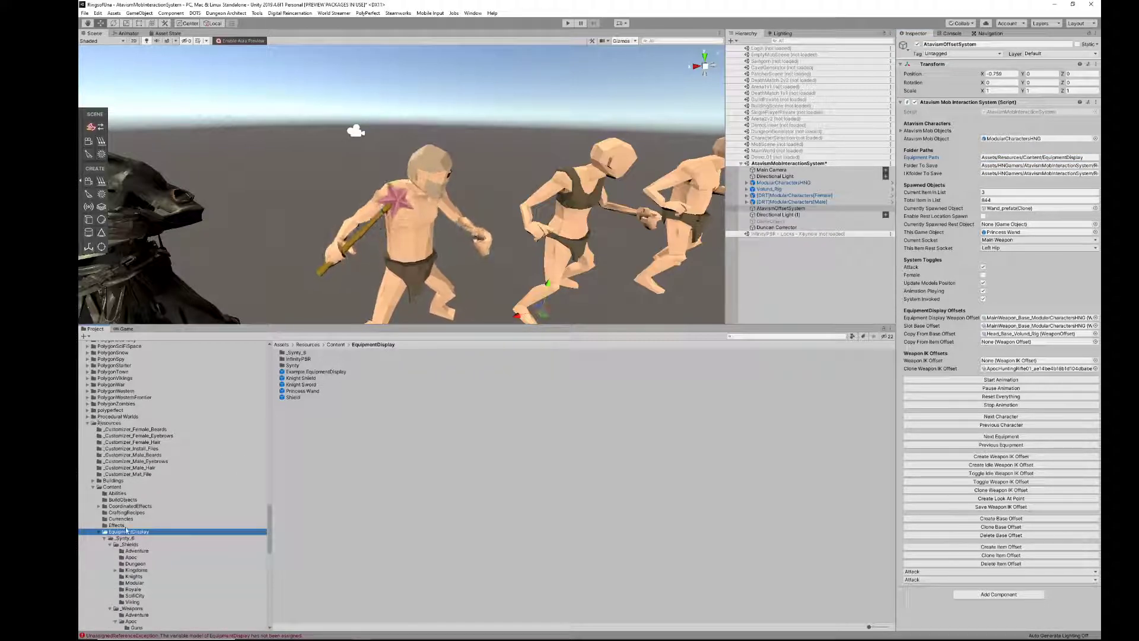
pyautogui.click(1021, 157)
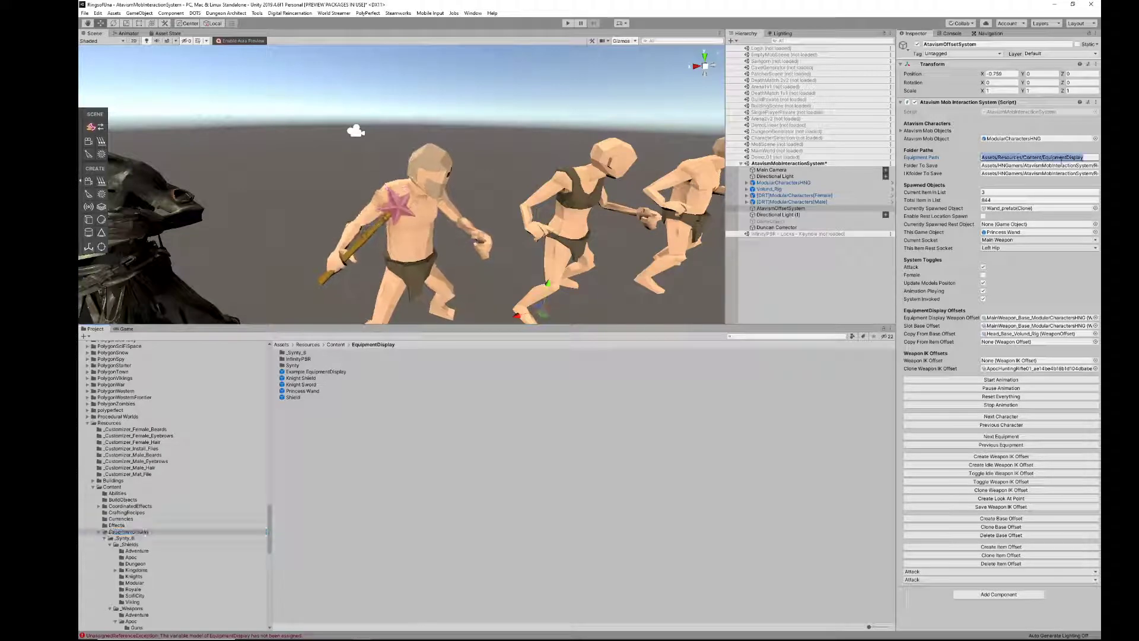
# Review the Folder To Save and IK Folder To Save paths and view the AtavismMobInteractionSystem Offsets folder contents.
pyautogui.click(1033, 166)
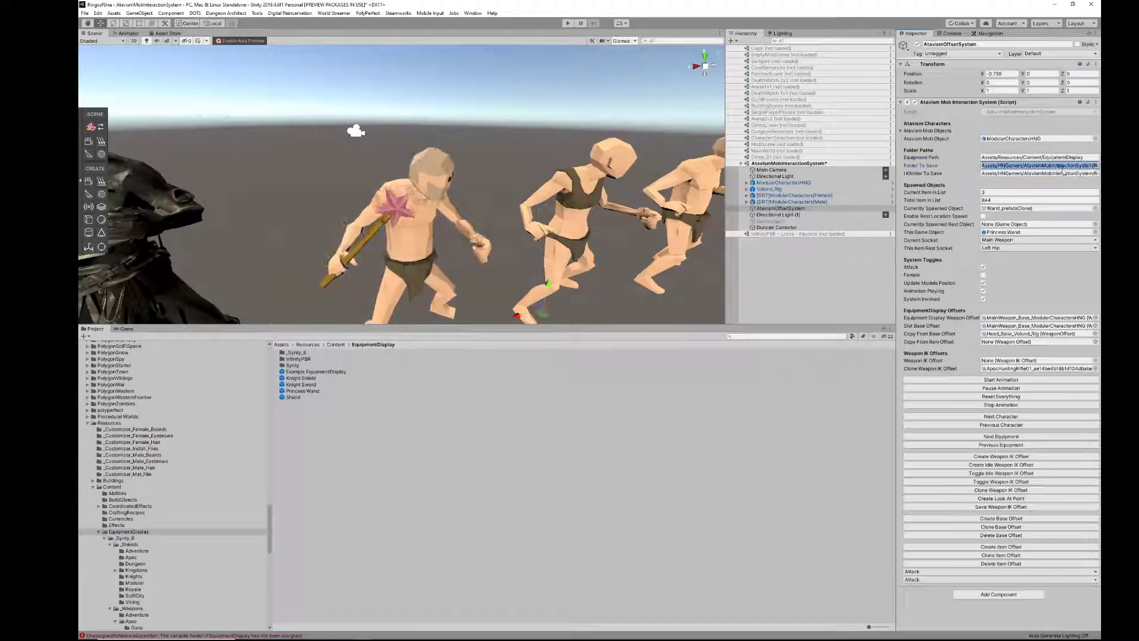
pyautogui.click(1033, 165)
pyautogui.moveTo(1033, 165); pyautogui.dragTo(1102, 172)
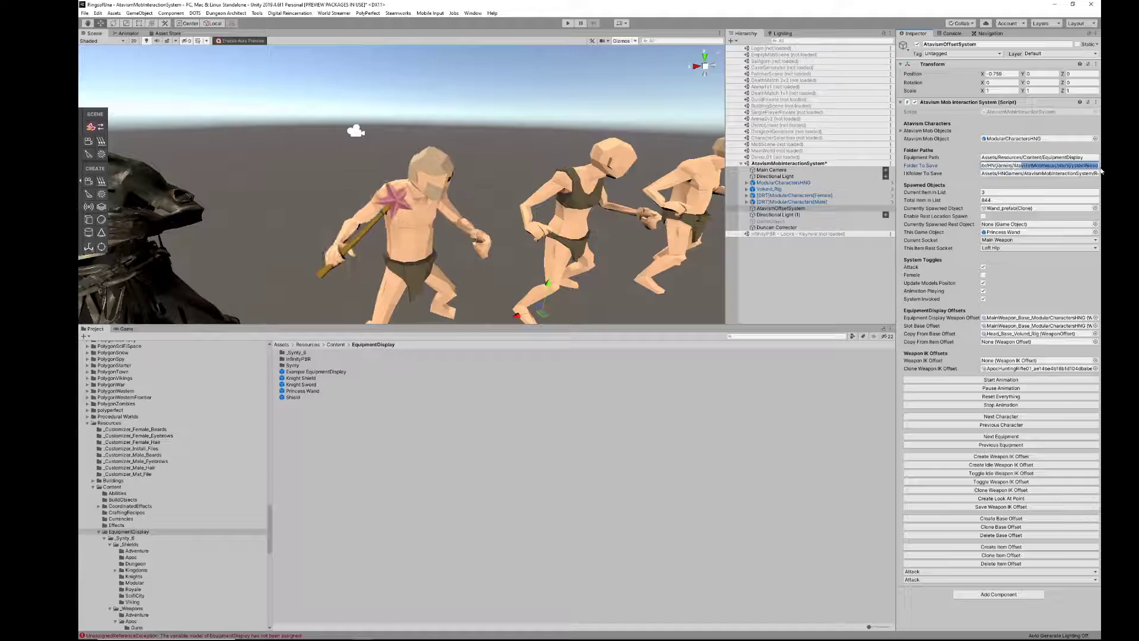
pyautogui.click(1074, 166)
pyautogui.scroll(7, 173, 485)
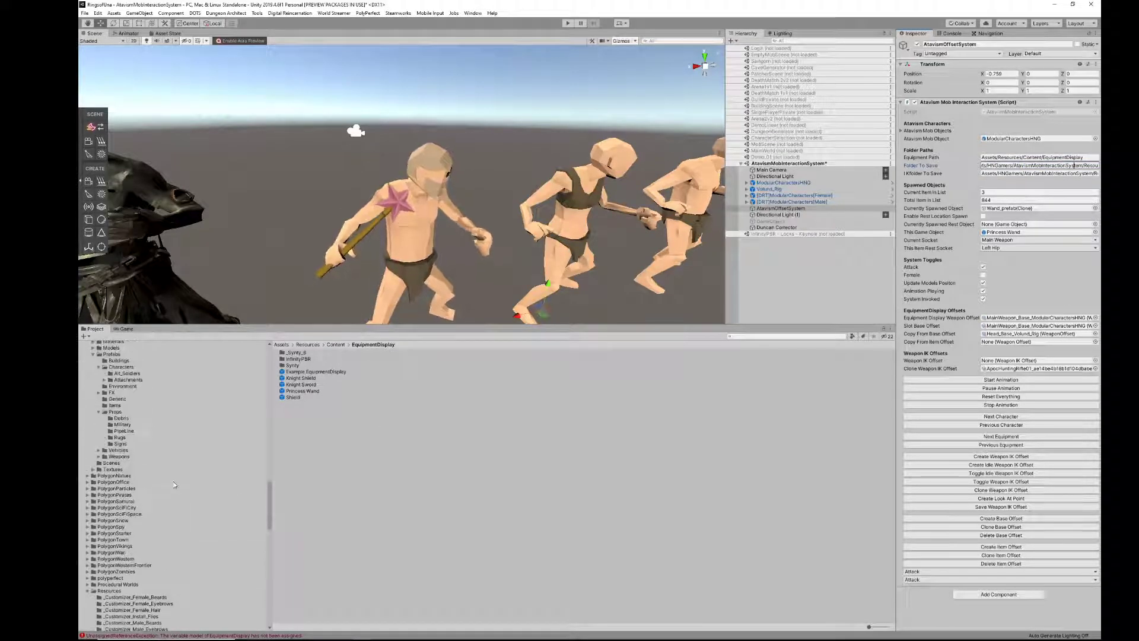
pyautogui.scroll(10, 173, 484)
pyautogui.scroll(10, 169, 483)
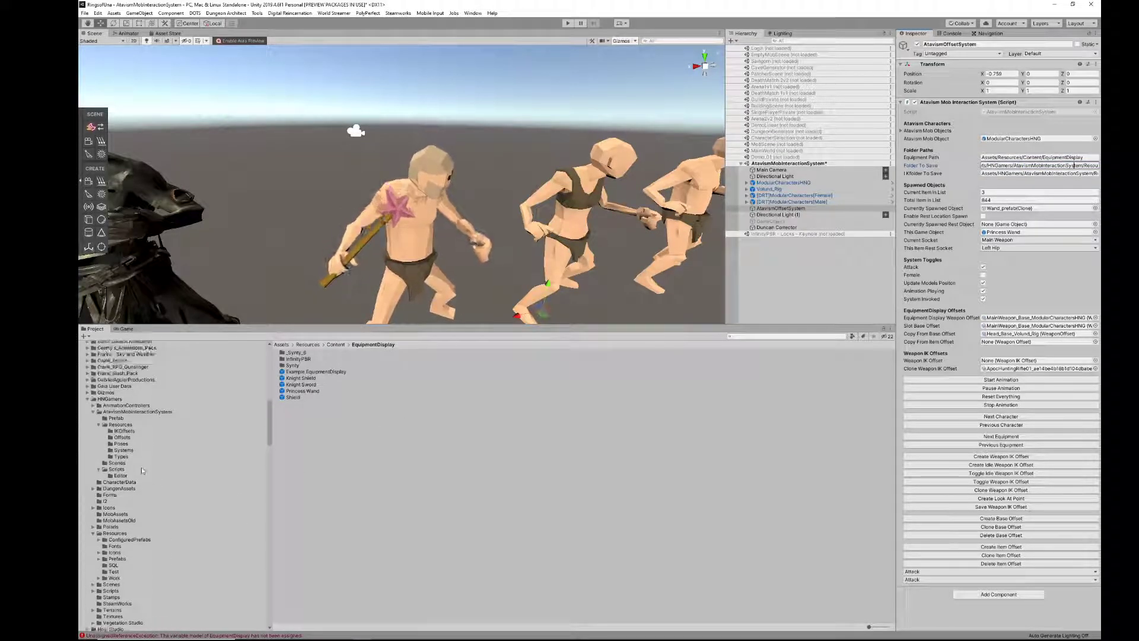
pyautogui.click(153, 438)
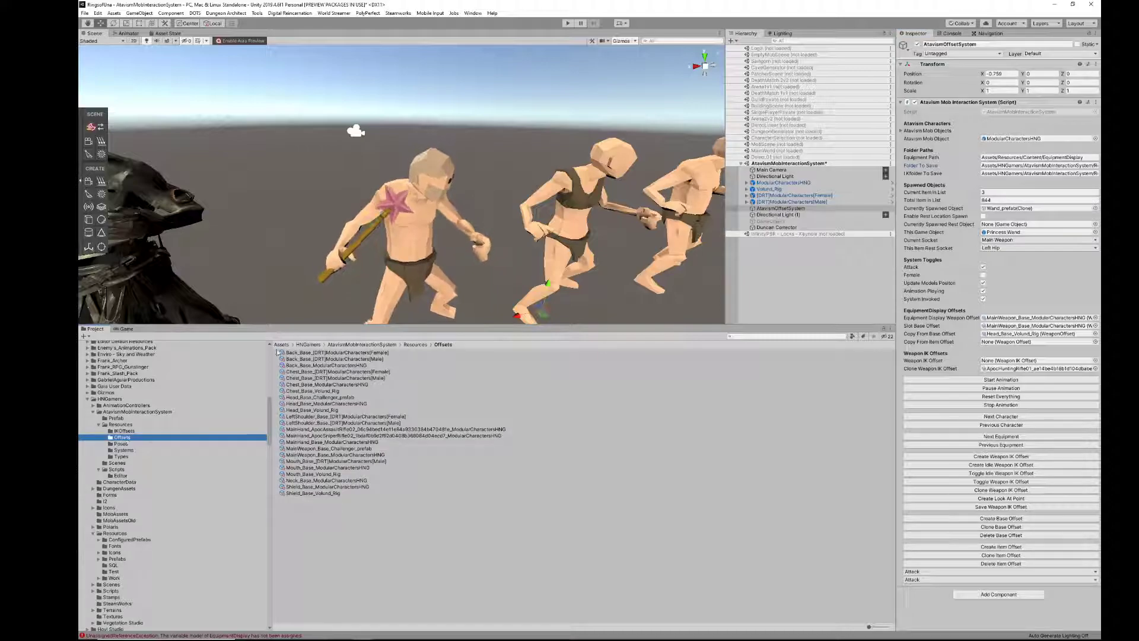
pyautogui.click(1039, 174)
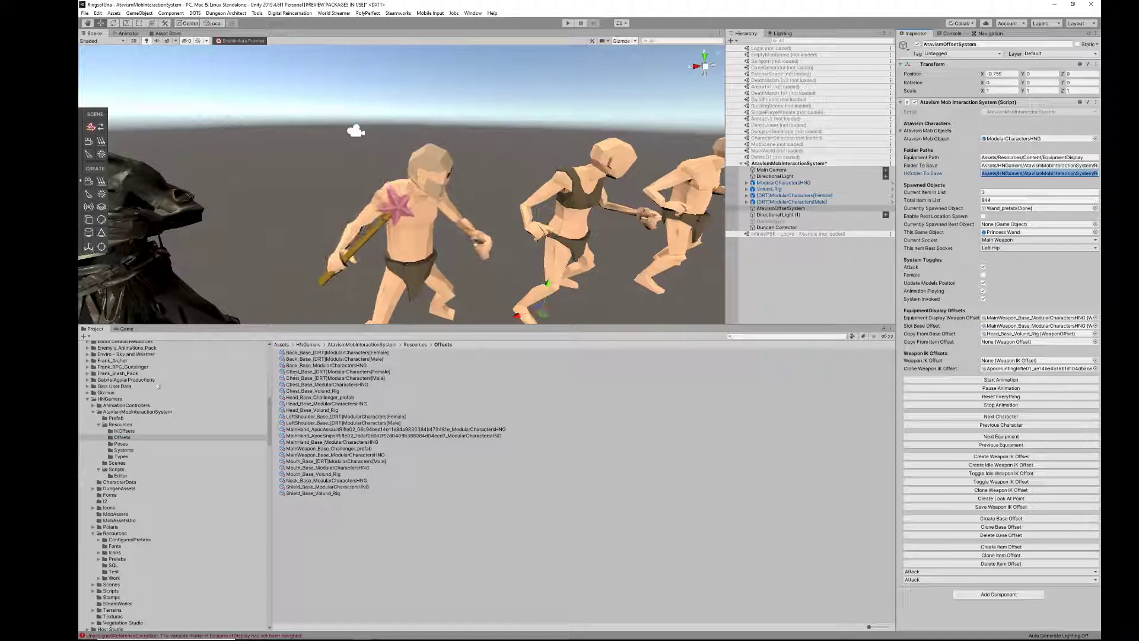
pyautogui.click(100, 425)
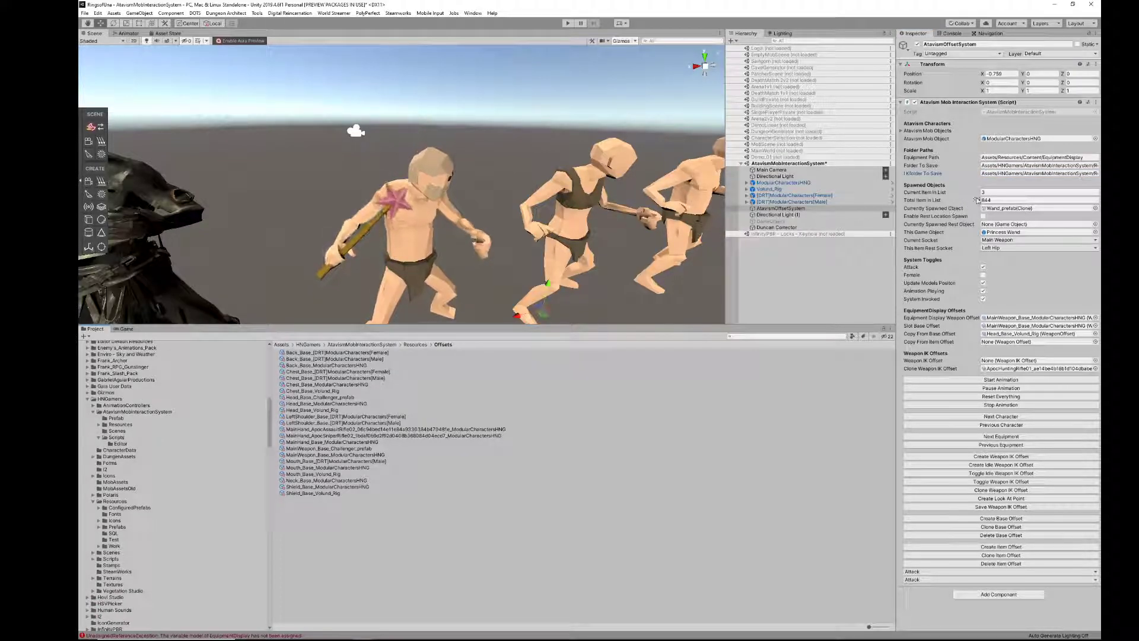
# Set Current Item In List to 1 to spawn the Knight Shield on the character.
pyautogui.click(1001, 200)
pyautogui.click(1006, 193)
pyautogui.write('1')
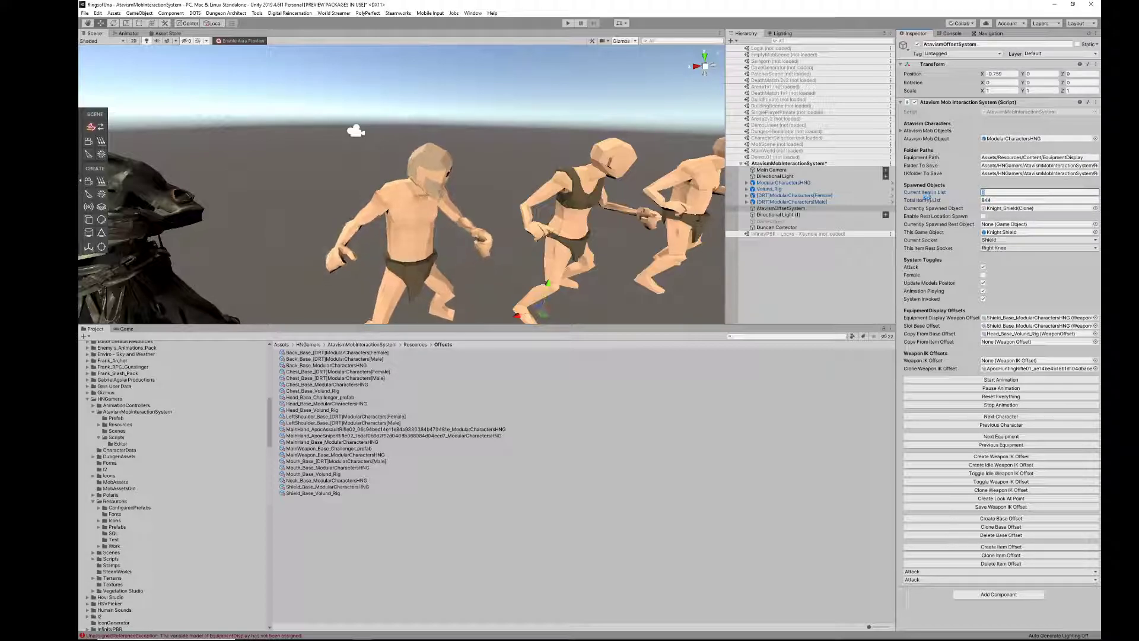
pyautogui.write('00')
pyautogui.moveTo(995, 191); pyautogui.dragTo(964, 192)
pyautogui.write('1')
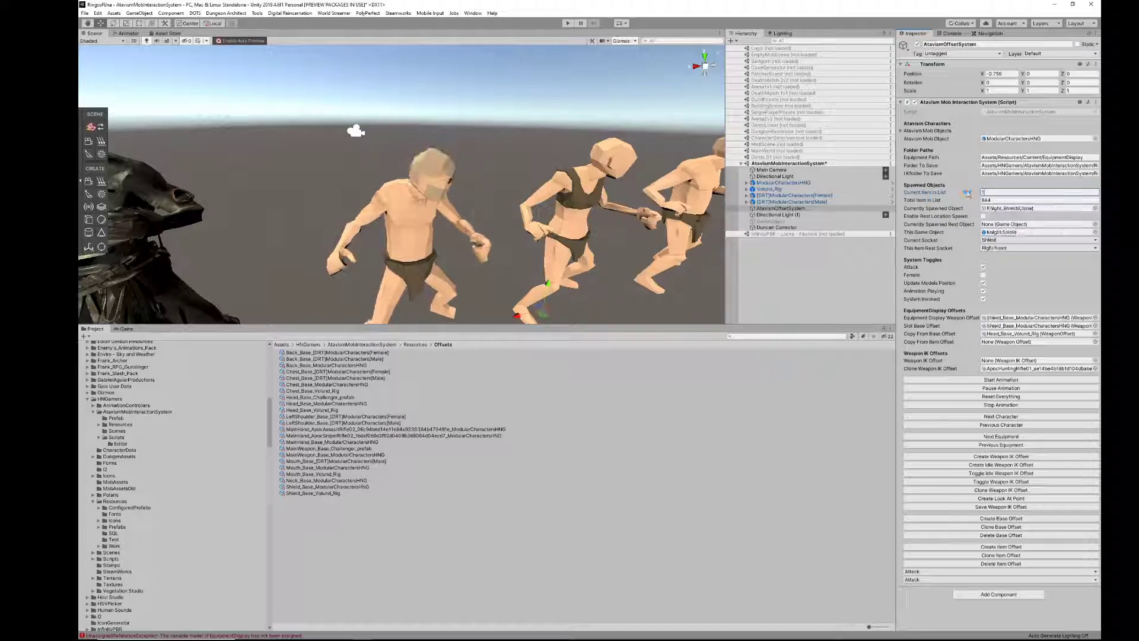
# Locate the currently spawned Knight_Shield(Clone) in the character's hierarchy, inspect its components, and return to AtavismOffsetSystem.
pyautogui.moveTo(995, 201); pyautogui.dragTo(968, 209)
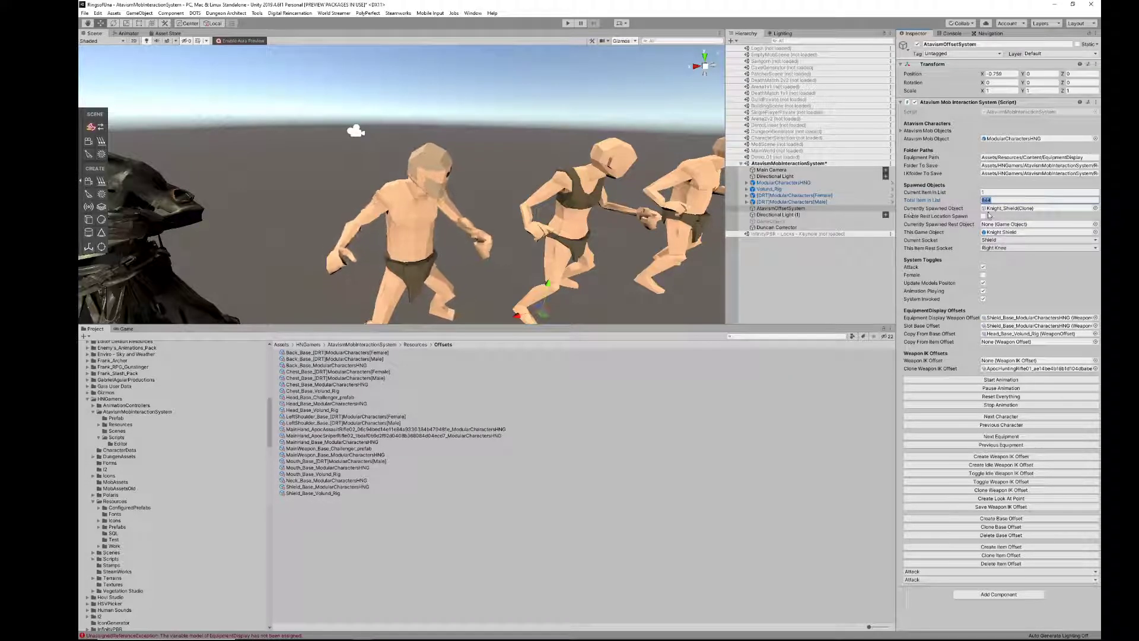
pyautogui.click(1008, 209)
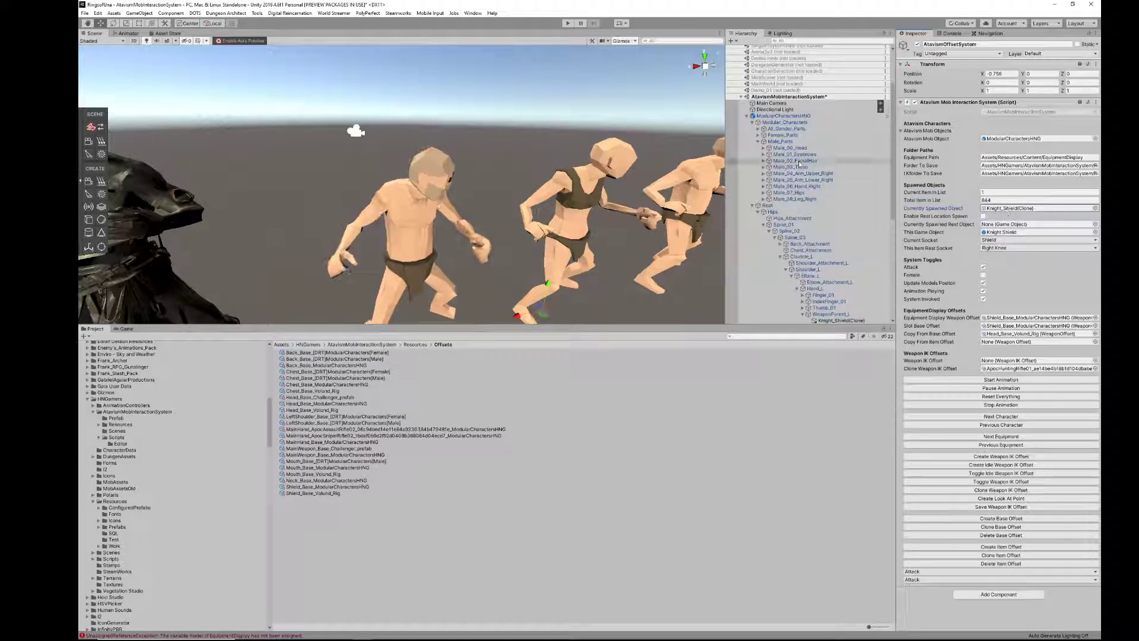
pyautogui.scroll(-3, 825, 261)
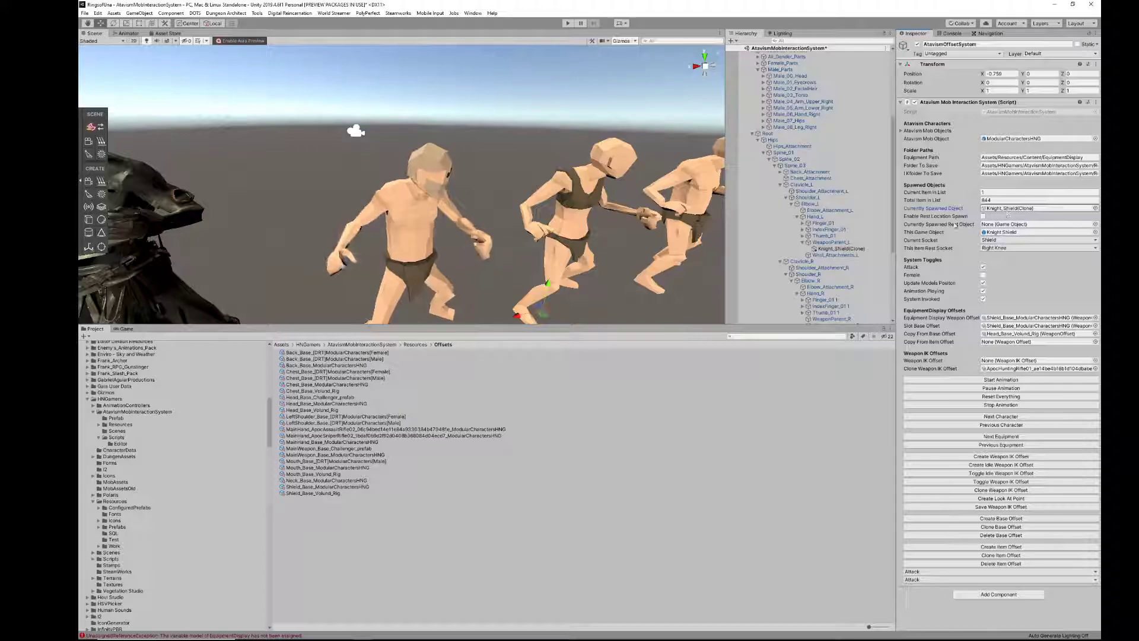
pyautogui.click(841, 250)
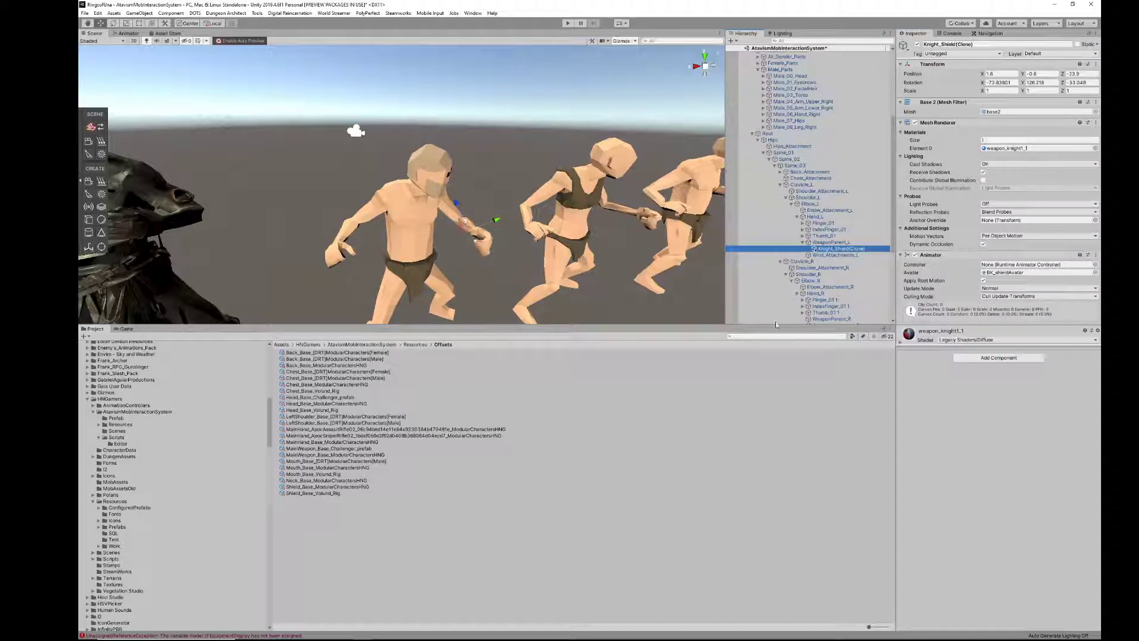
pyautogui.scroll(-5, 852, 200)
pyautogui.click(804, 296)
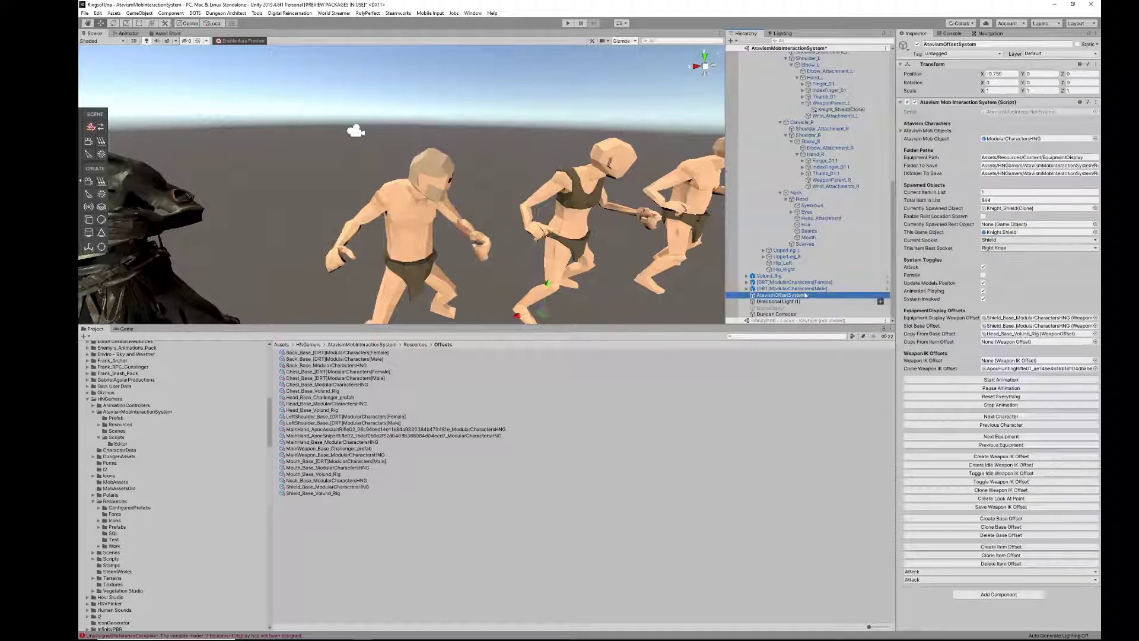
pyautogui.click(1002, 208)
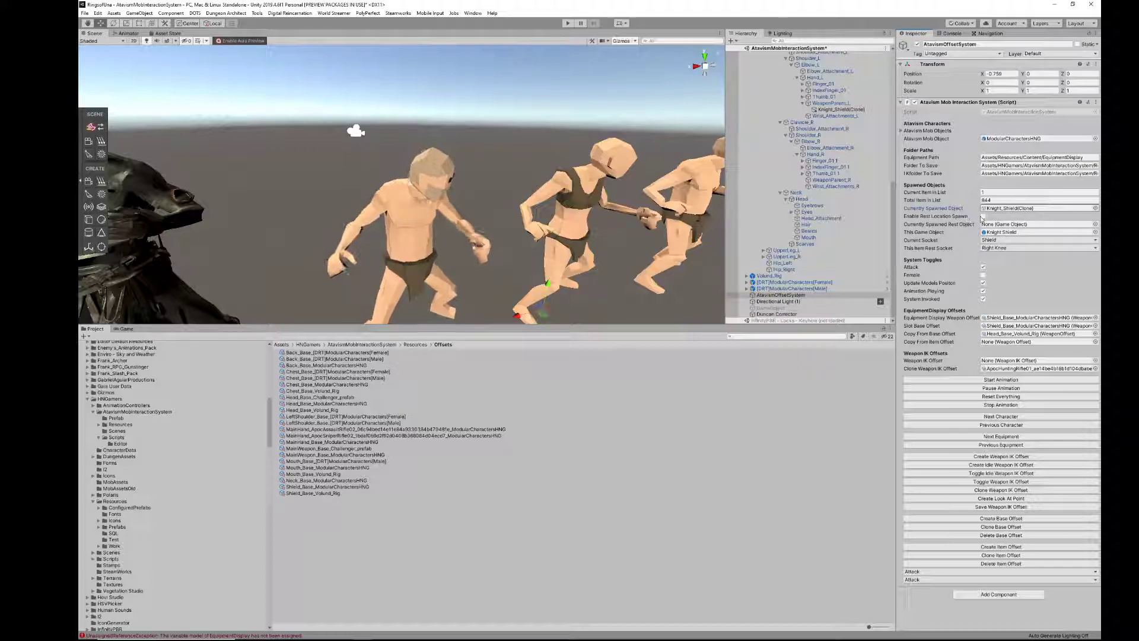
# Enable Rest Location Spawn and cycle to the next equipment and back to respawn the Knight Shield.
pyautogui.click(984, 216)
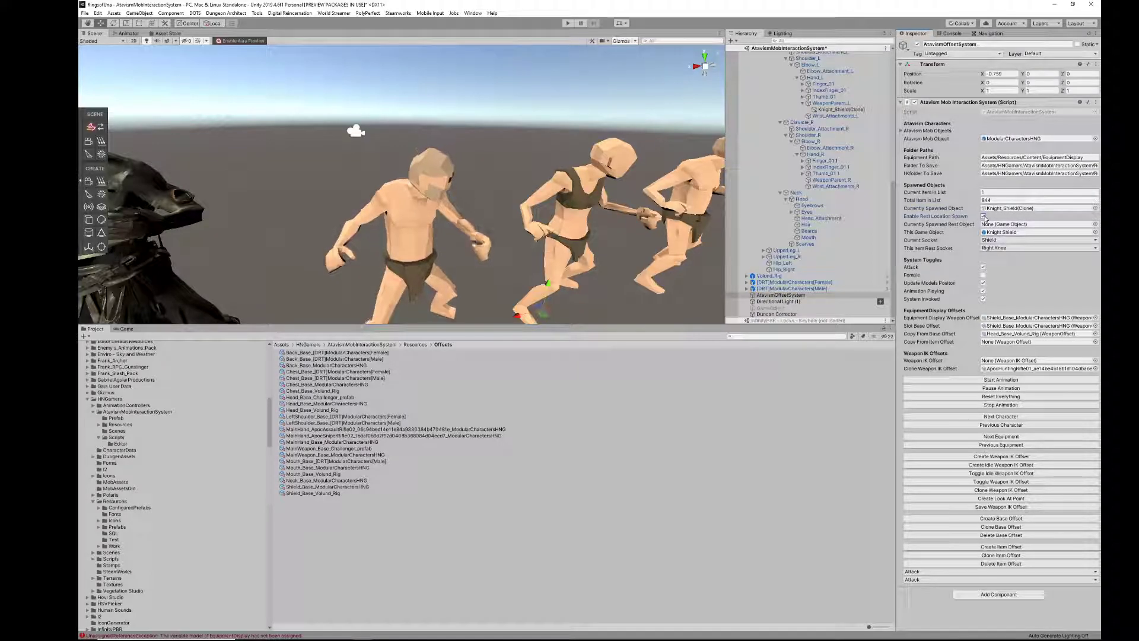
pyautogui.click(1001, 438)
pyautogui.click(999, 445)
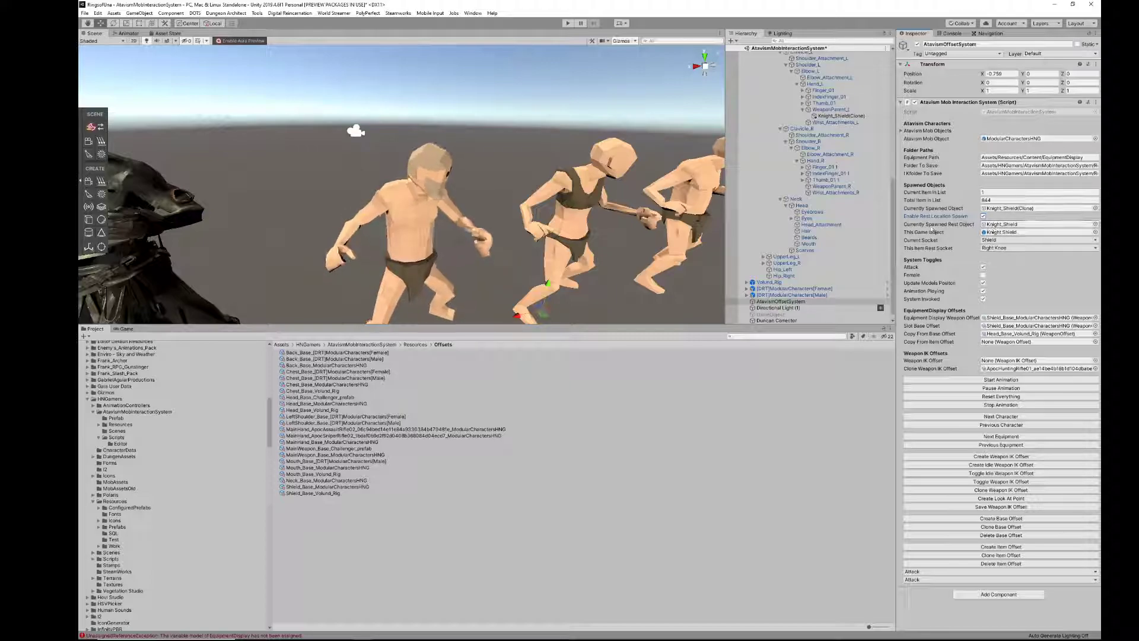
# View the item rest socket options and locate the spawned rest object and the Knight Shield prefab.
pyautogui.click(1007, 248)
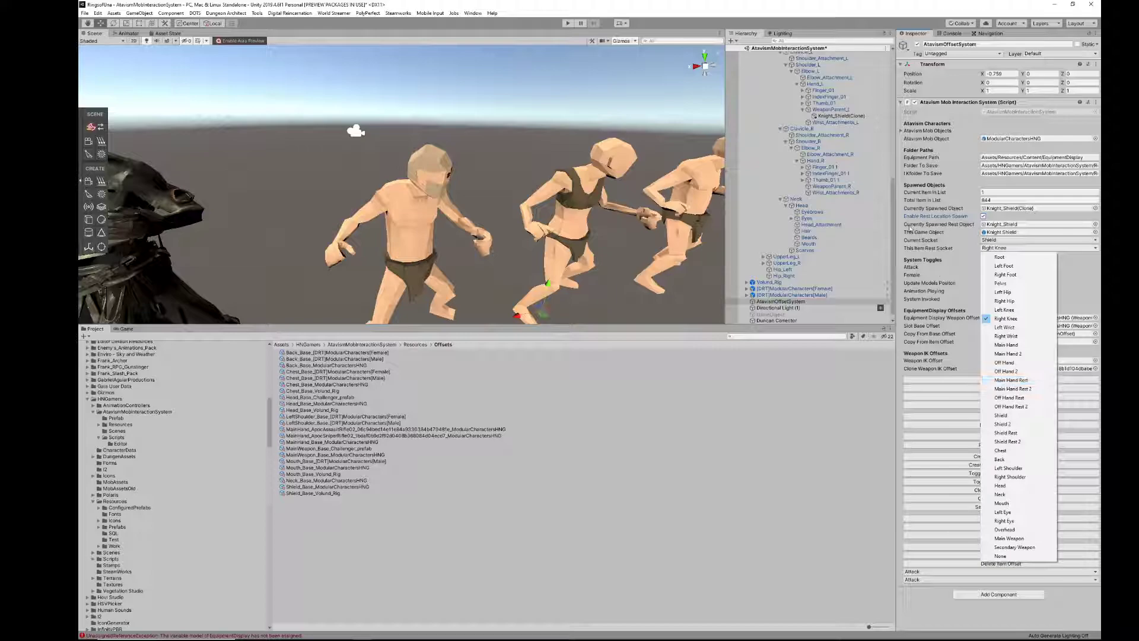
pyautogui.click(990, 230)
pyautogui.click(991, 225)
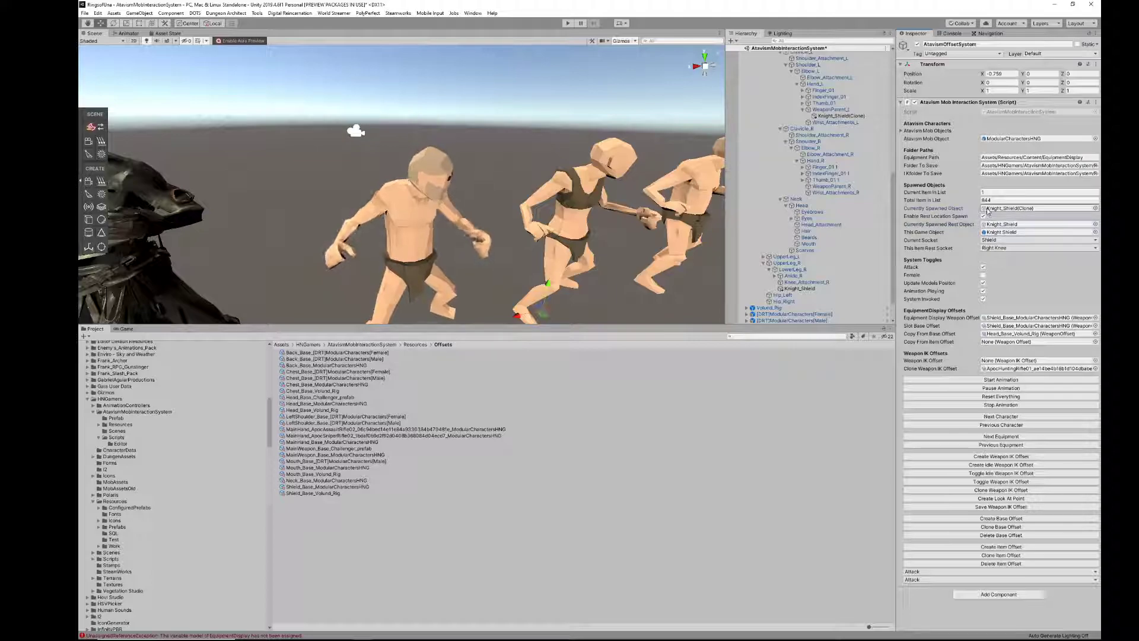
pyautogui.click(994, 233)
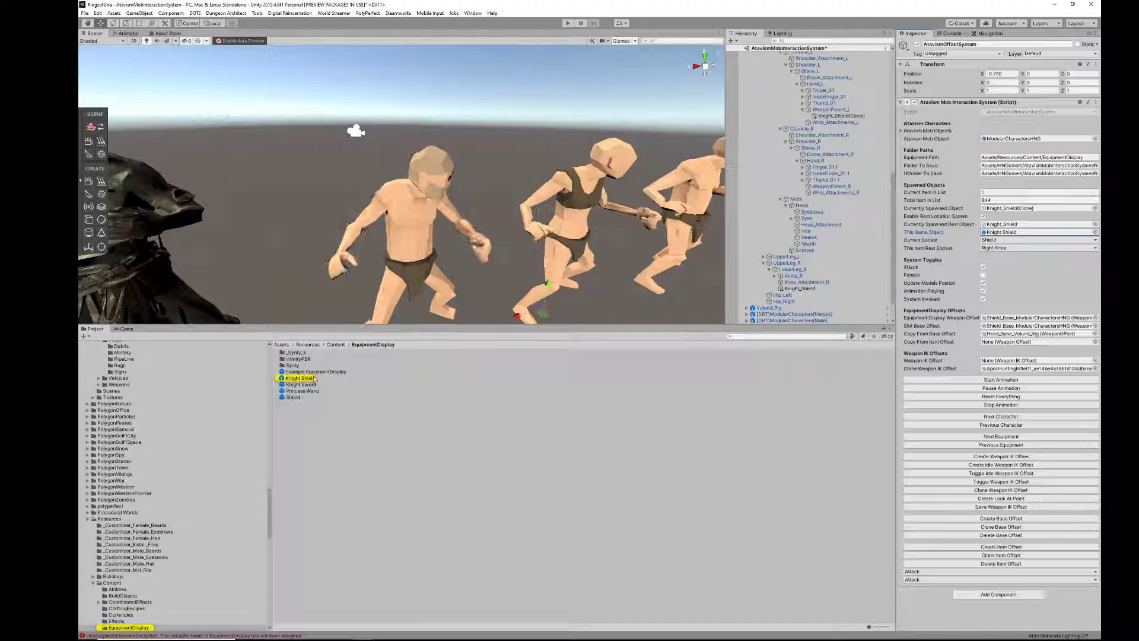
# Set Current Item In List to 100 and locate the spawned beanie hat's prefab in the project.
pyautogui.click(988, 193)
pyautogui.write('100')
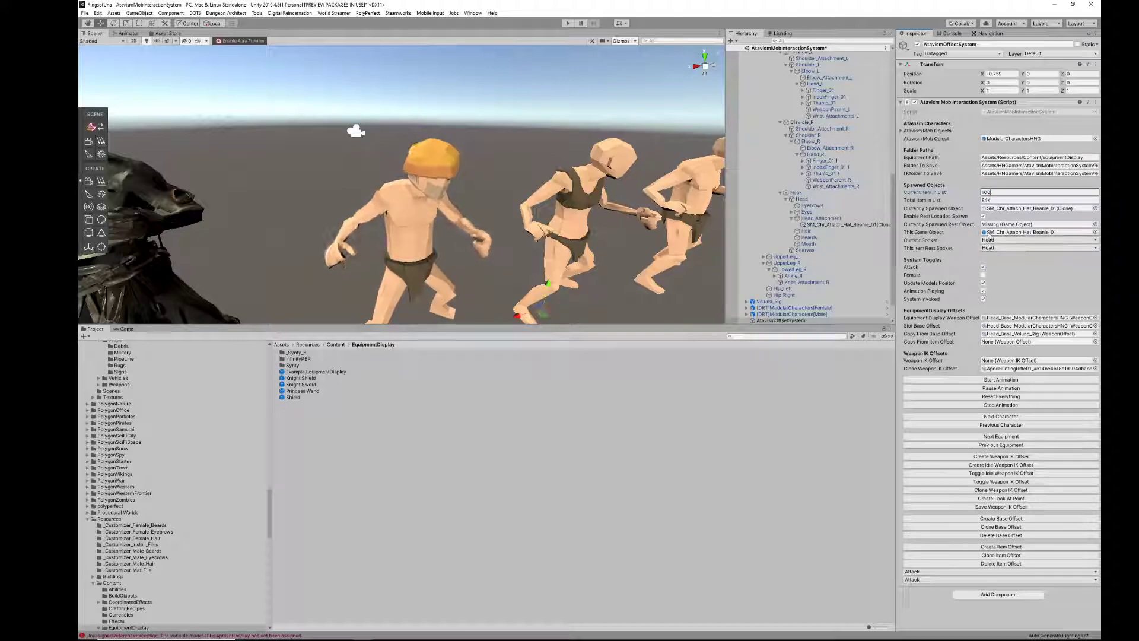
pyautogui.click(989, 232)
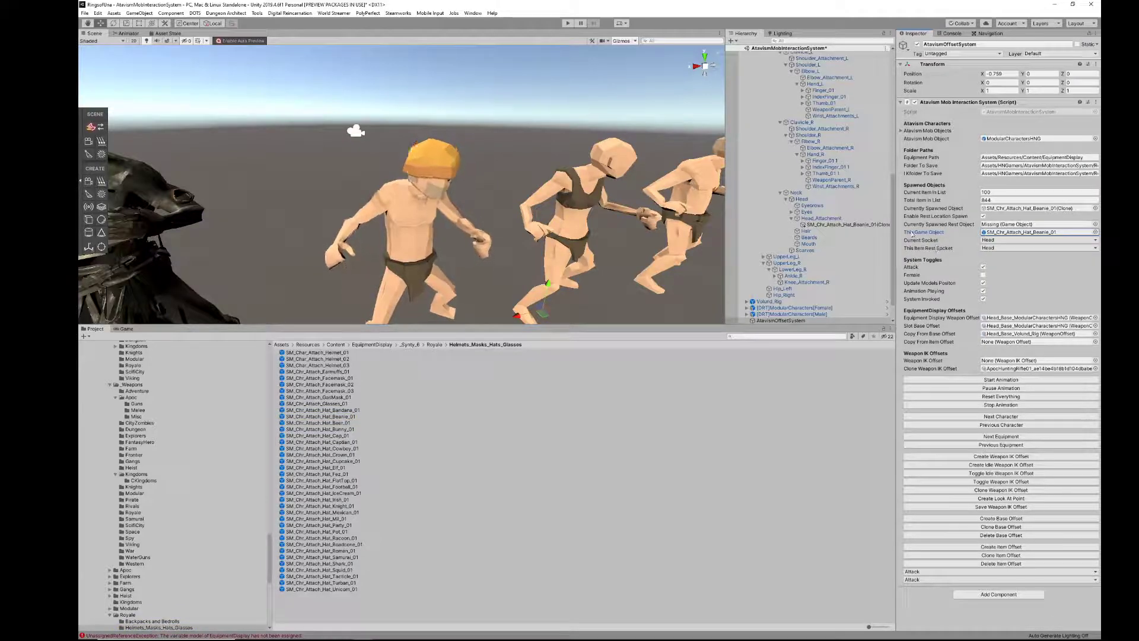
# Disable Rest Location Spawn and cycle to the next equipment and back to the beanie hat.
pyautogui.click(983, 216)
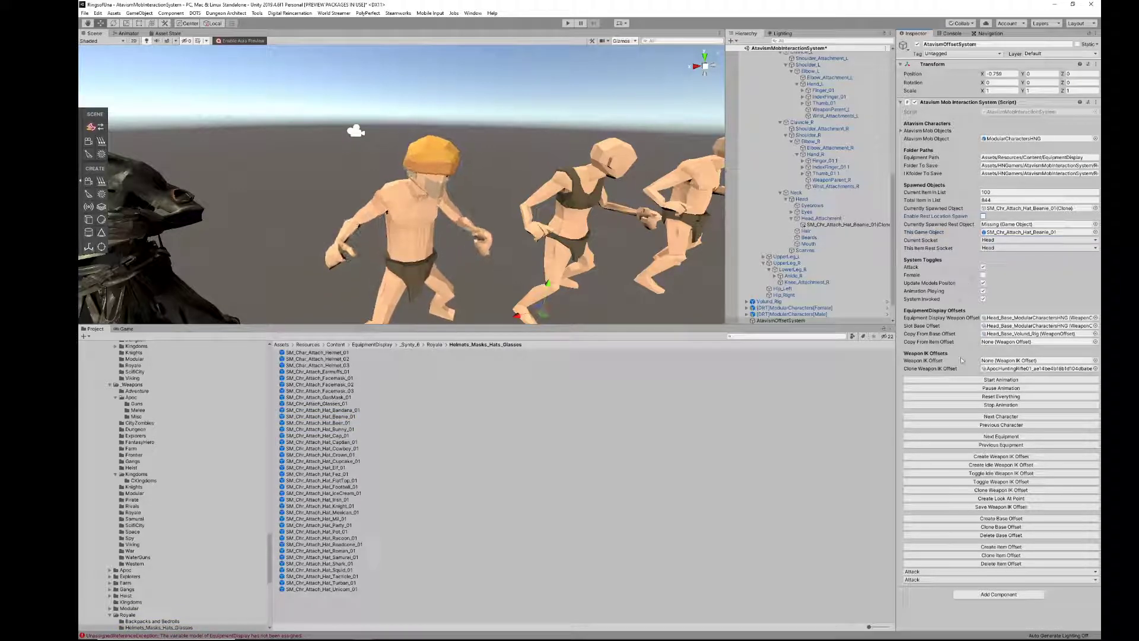
pyautogui.click(990, 438)
pyautogui.click(992, 445)
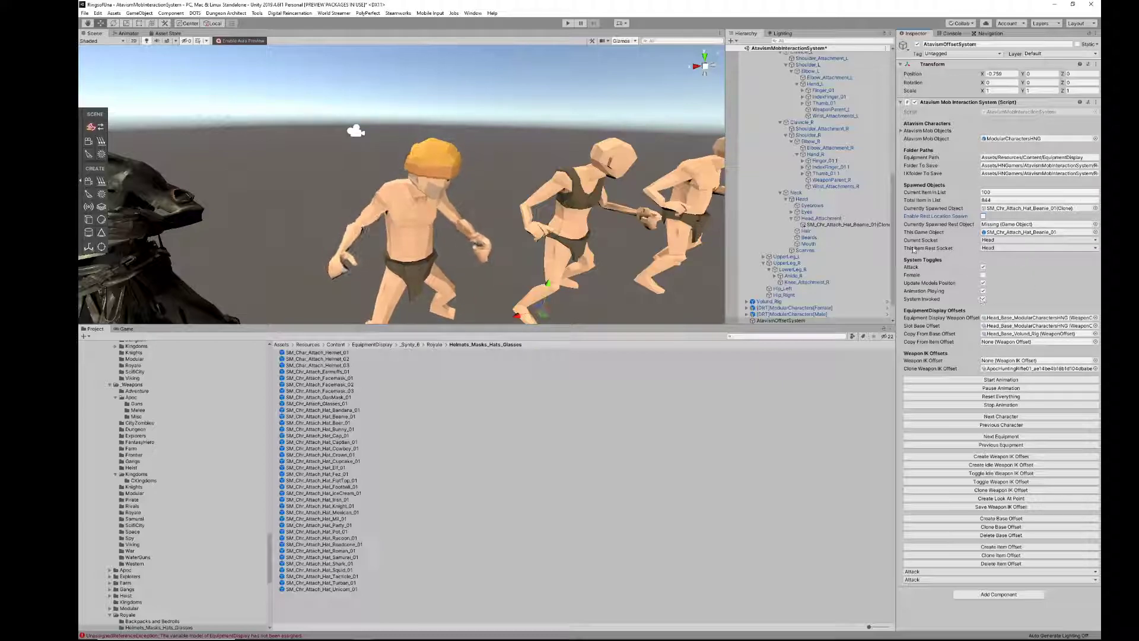
# Turn off the Attack system toggle and view the available animation parameters without changing the selection.
pyautogui.click(984, 267)
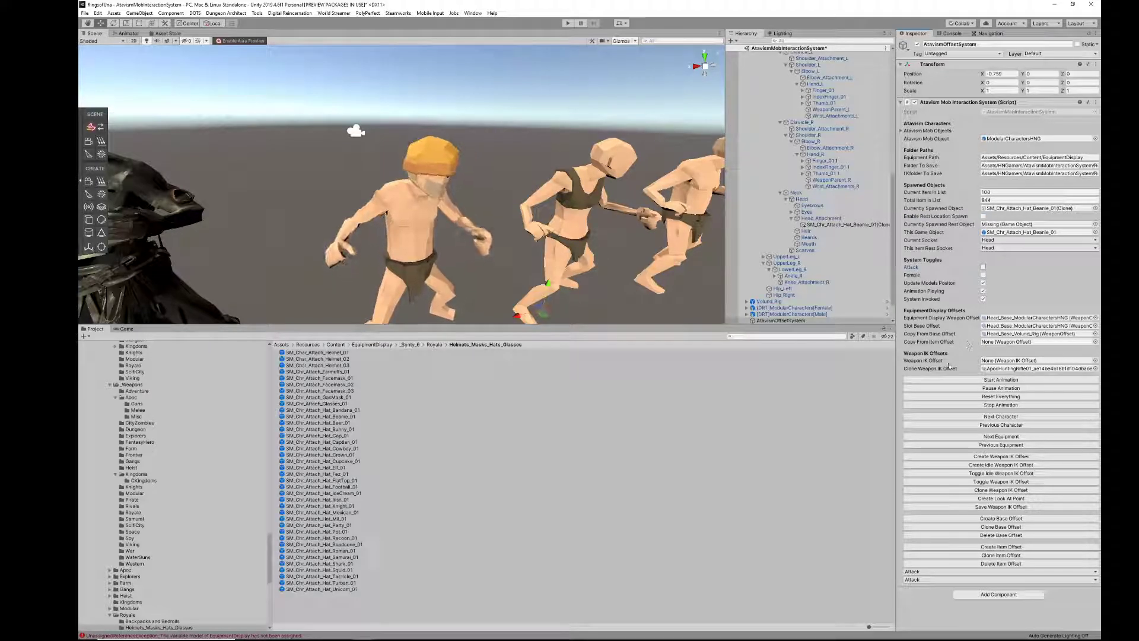
pyautogui.click(949, 580)
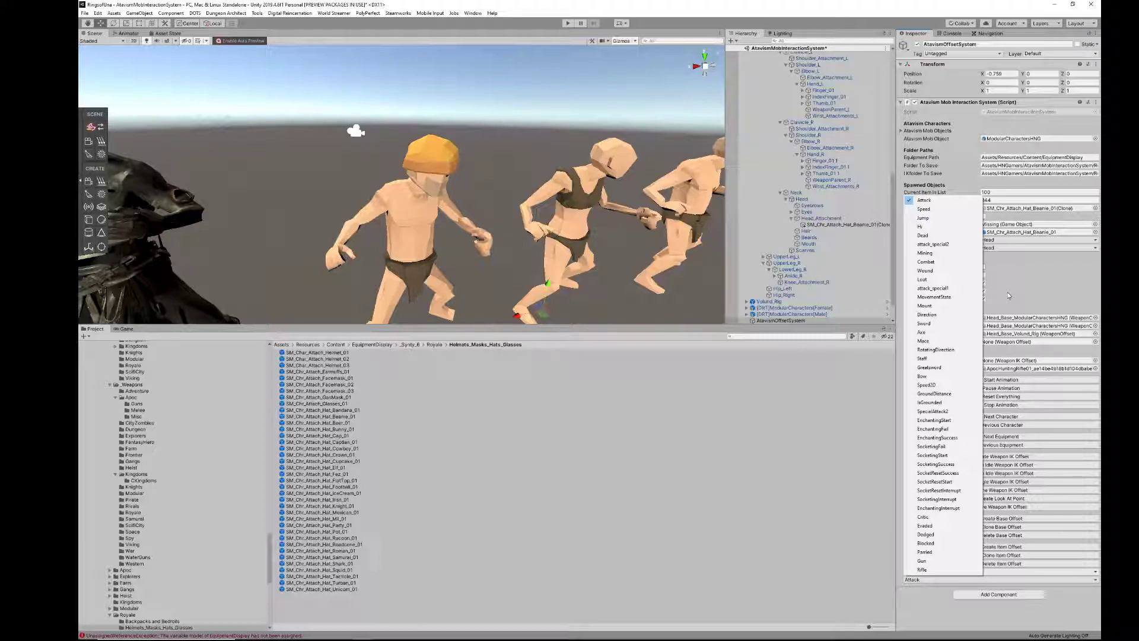
pyautogui.click(1011, 276)
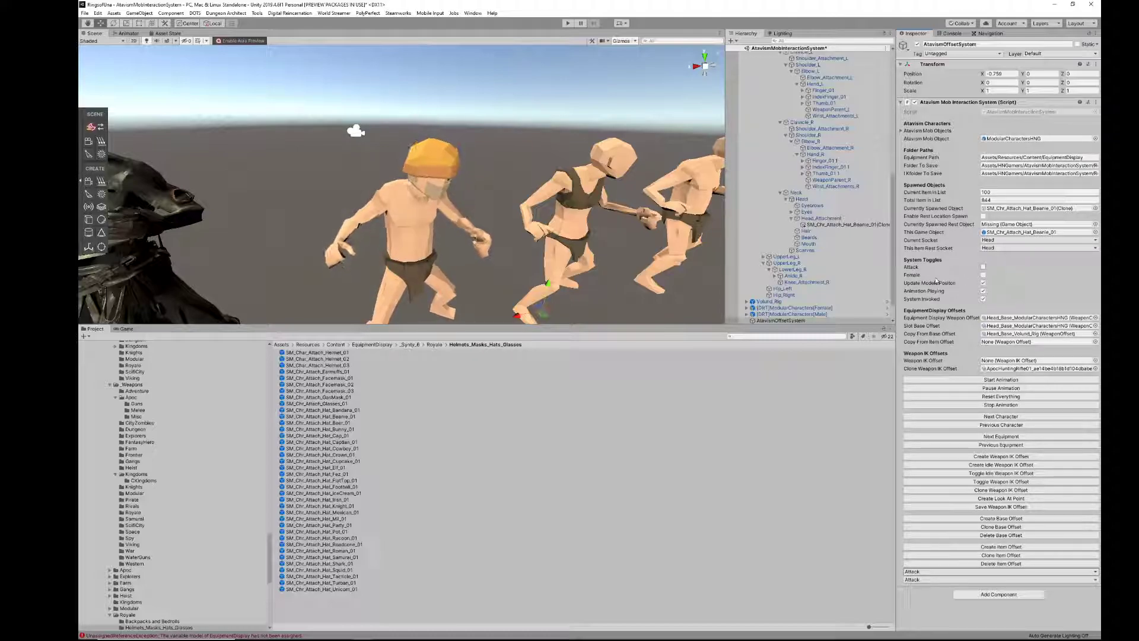
# Go over the Female and Update Models Position toggles and widen the component's inspector area.
pyautogui.click(984, 276)
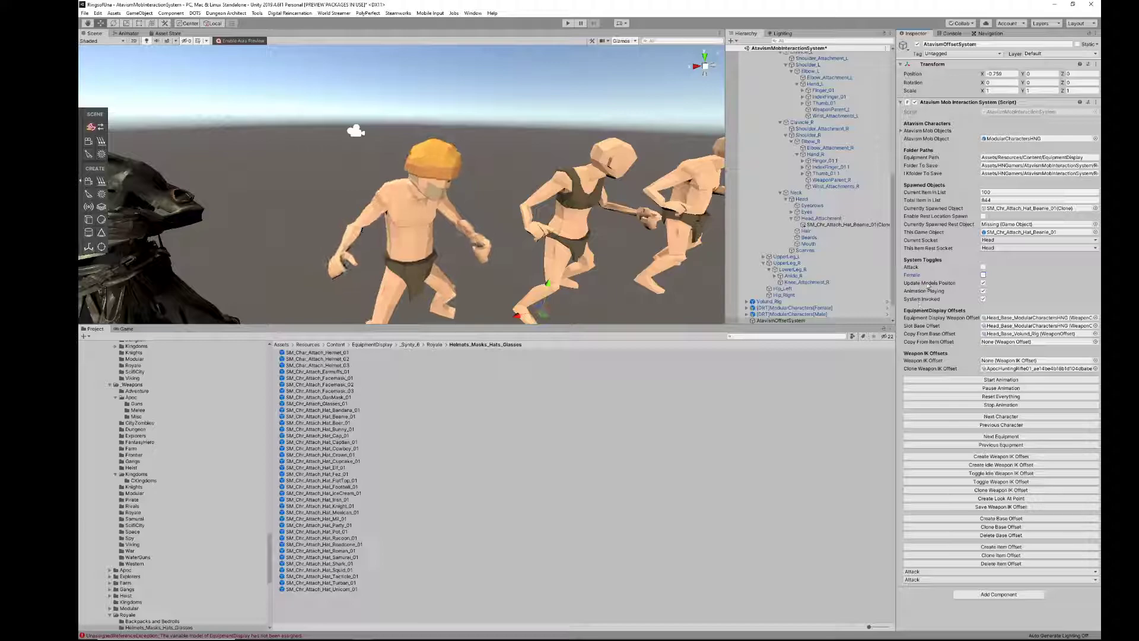
pyautogui.click(983, 284)
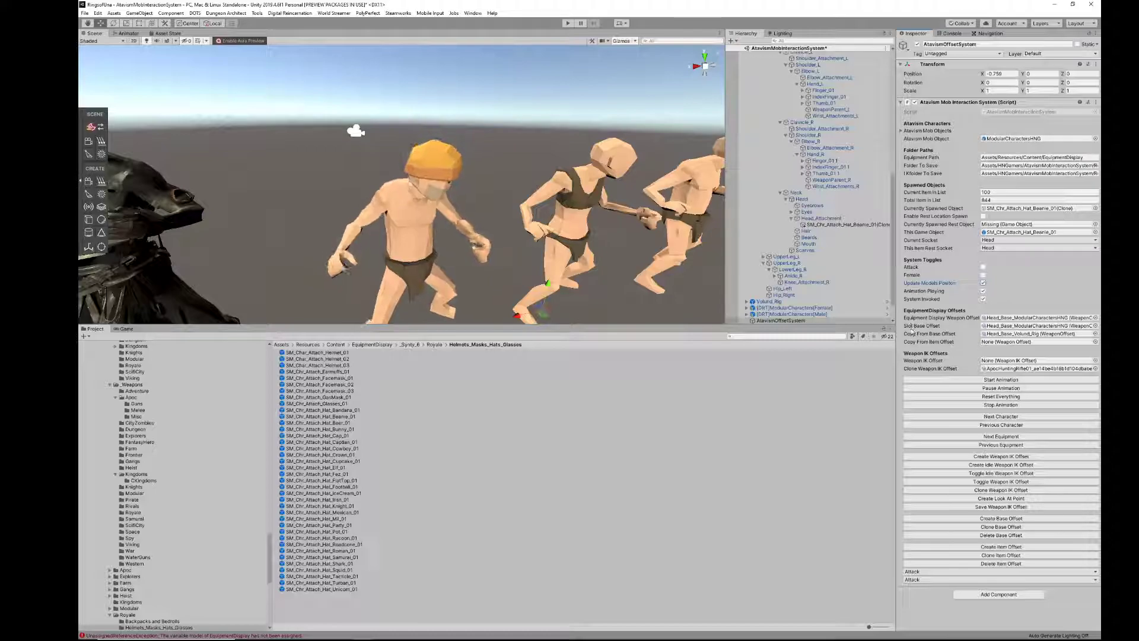
pyautogui.moveTo(896, 325); pyautogui.dragTo(804, 327)
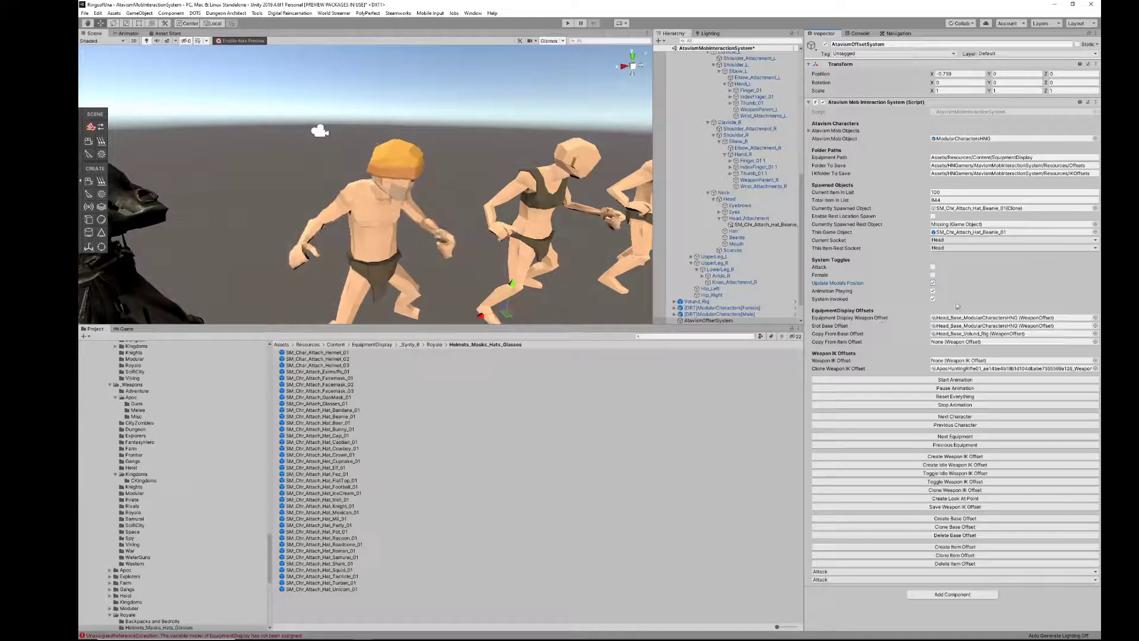
# Browse to the AtavismMobInteractionSystem Resources folder and view the contents of its Offsets and IKOffsets folders.
pyautogui.scroll(15, 190, 484)
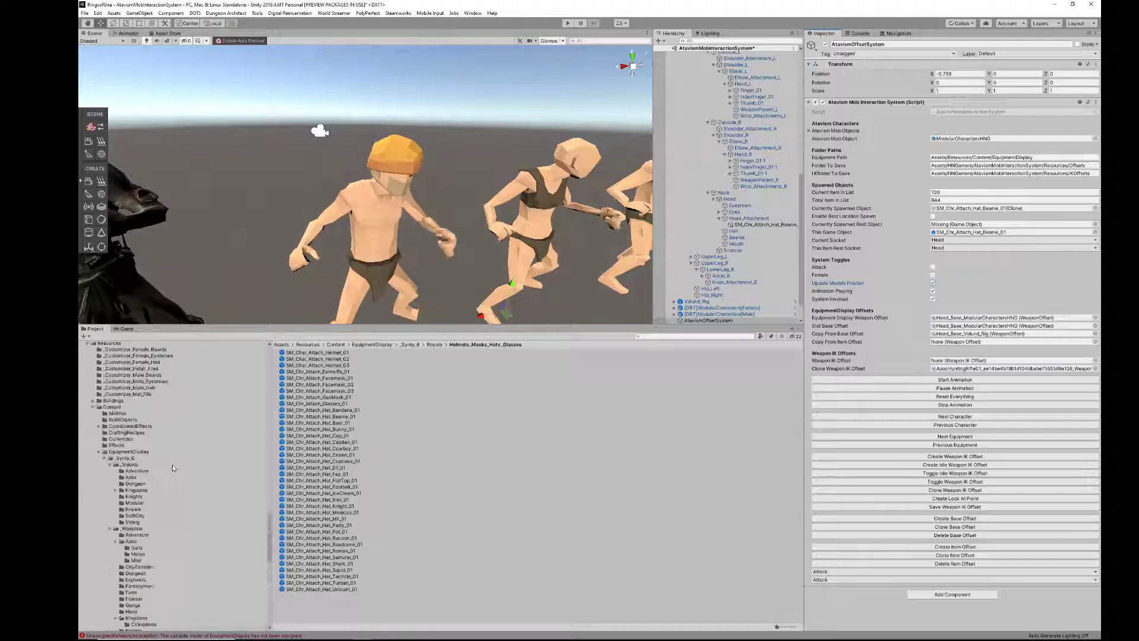
pyautogui.scroll(7, 187, 486)
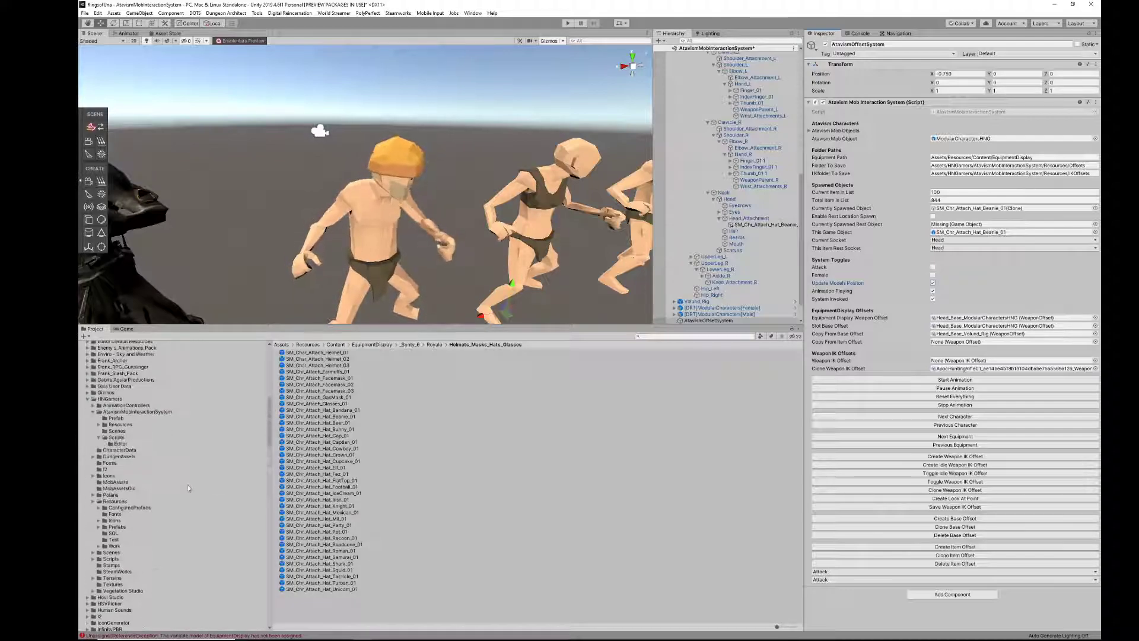
pyautogui.scroll(12, 126, 485)
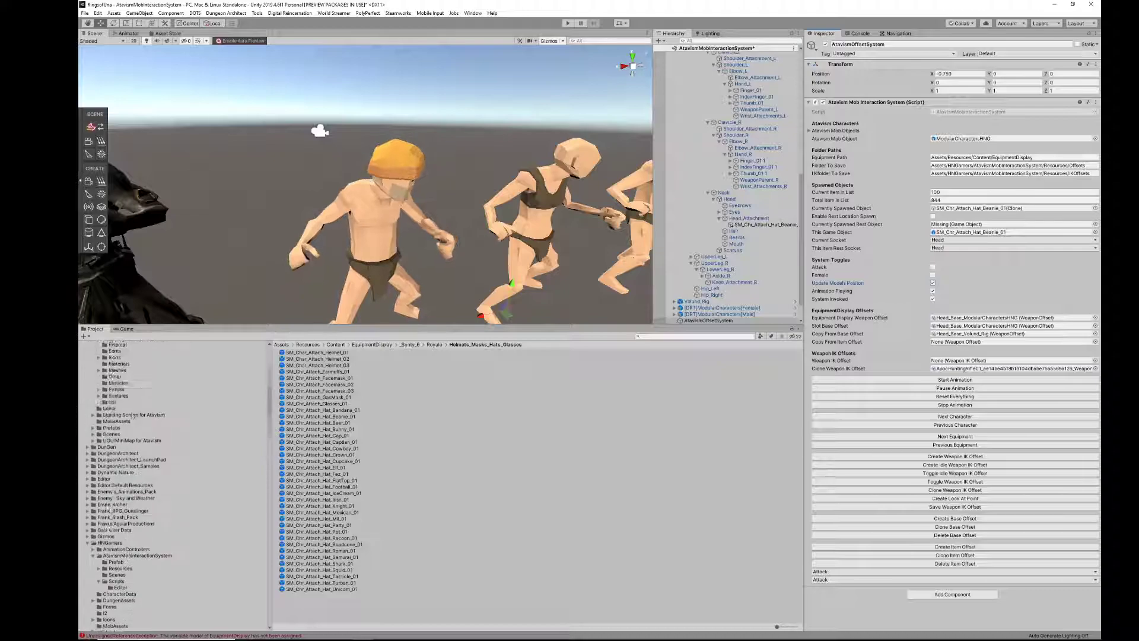
pyautogui.scroll(-6, 133, 479)
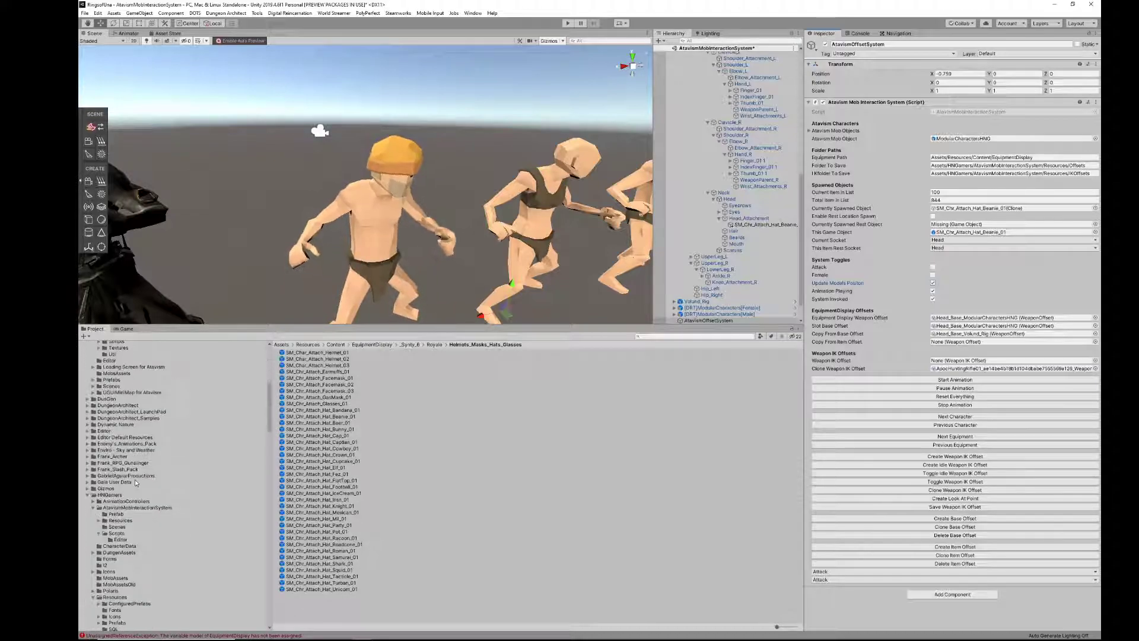
pyautogui.scroll(-4, 134, 479)
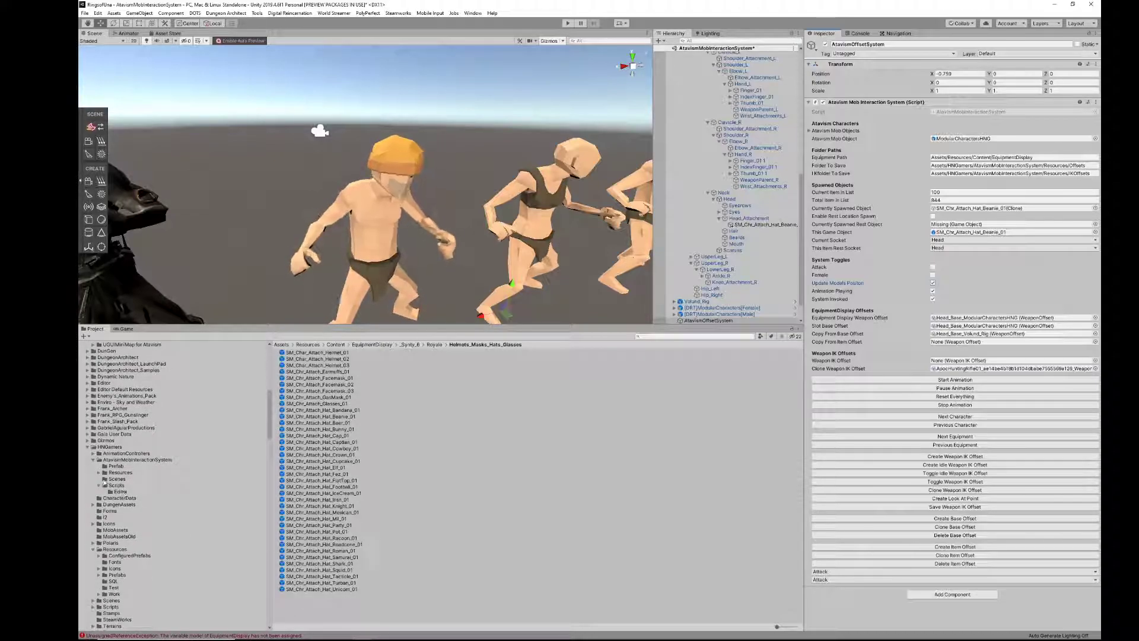
pyautogui.click(99, 474)
pyautogui.click(122, 485)
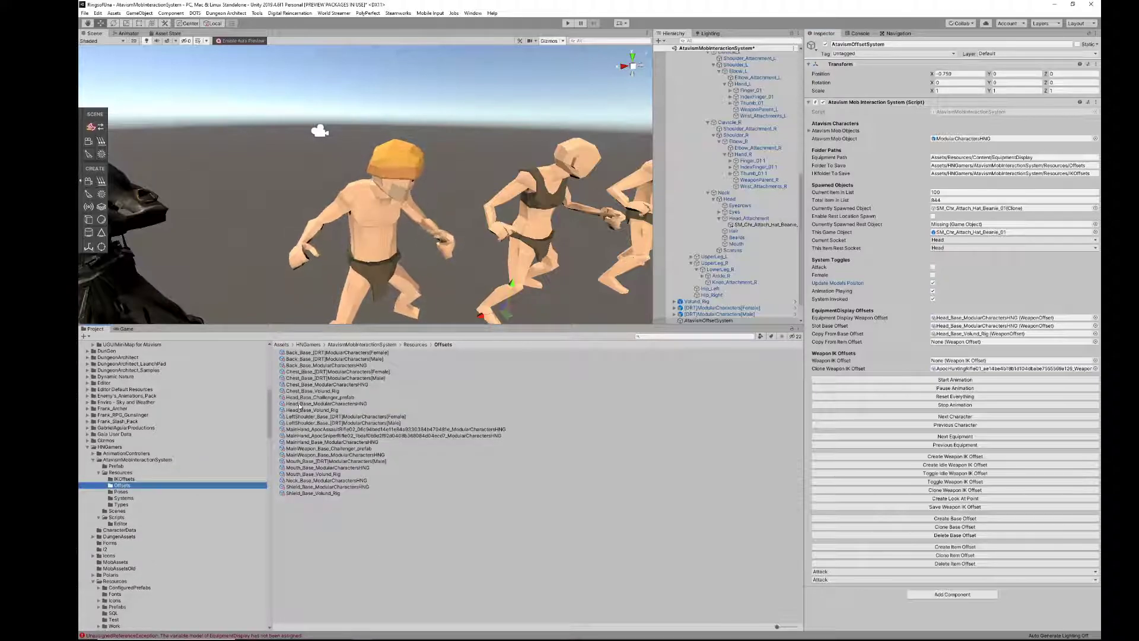
pyautogui.click(124, 478)
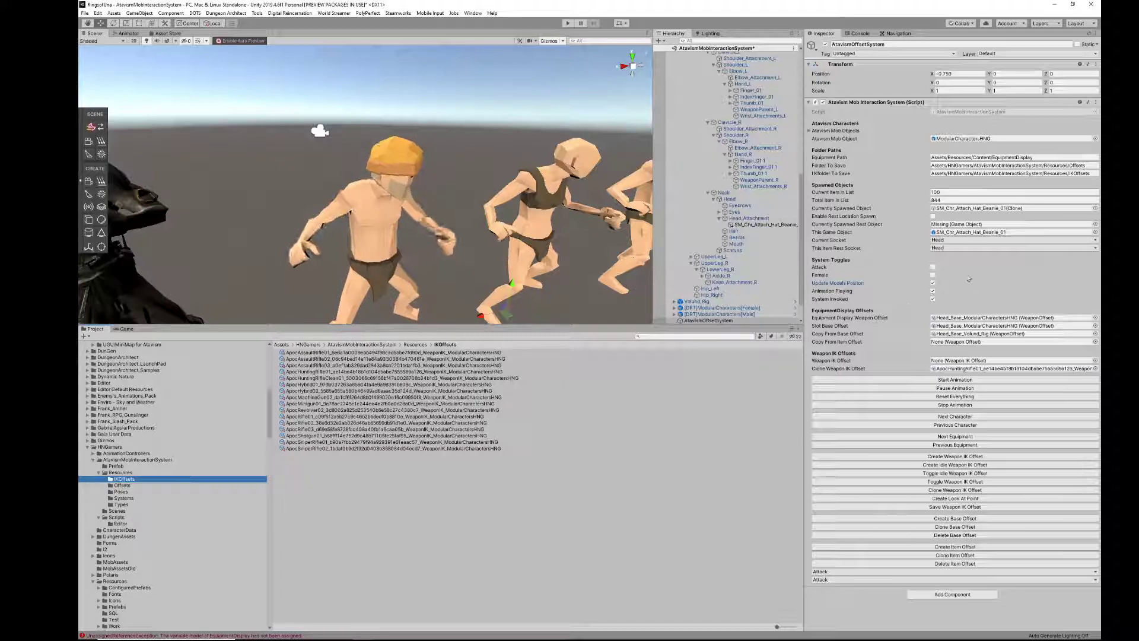
# Set Current Item In List to 1 and advance through the equipment to SM_Chr_Attach_Backpack_Large_Extras_01.
pyautogui.click(949, 193)
pyautogui.write('1')
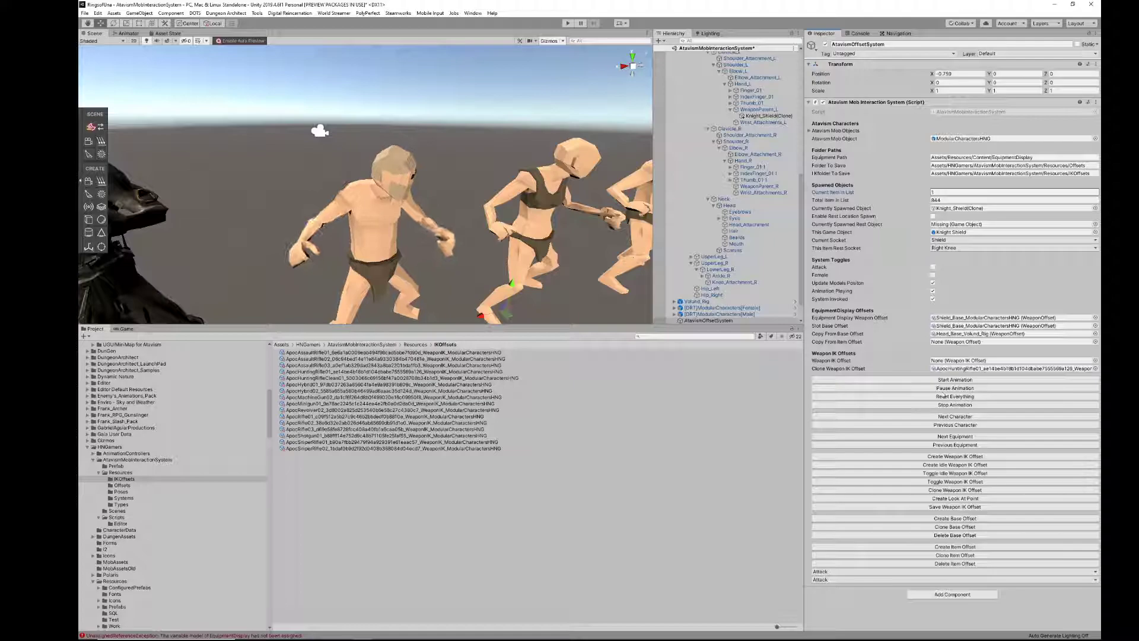
pyautogui.click(948, 437)
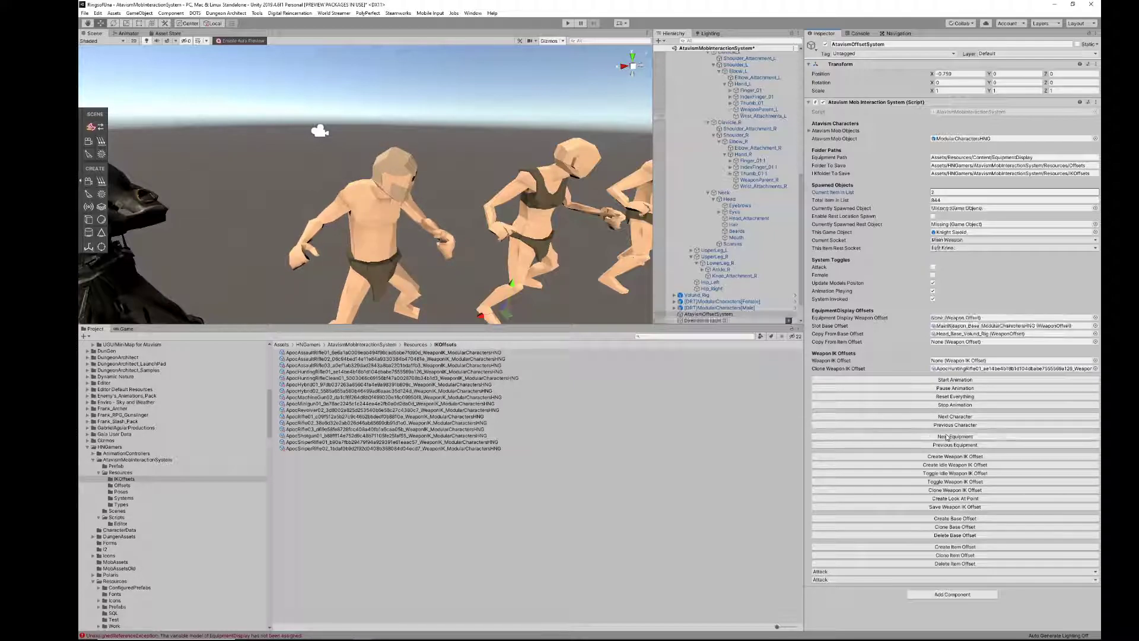
pyautogui.click(948, 437)
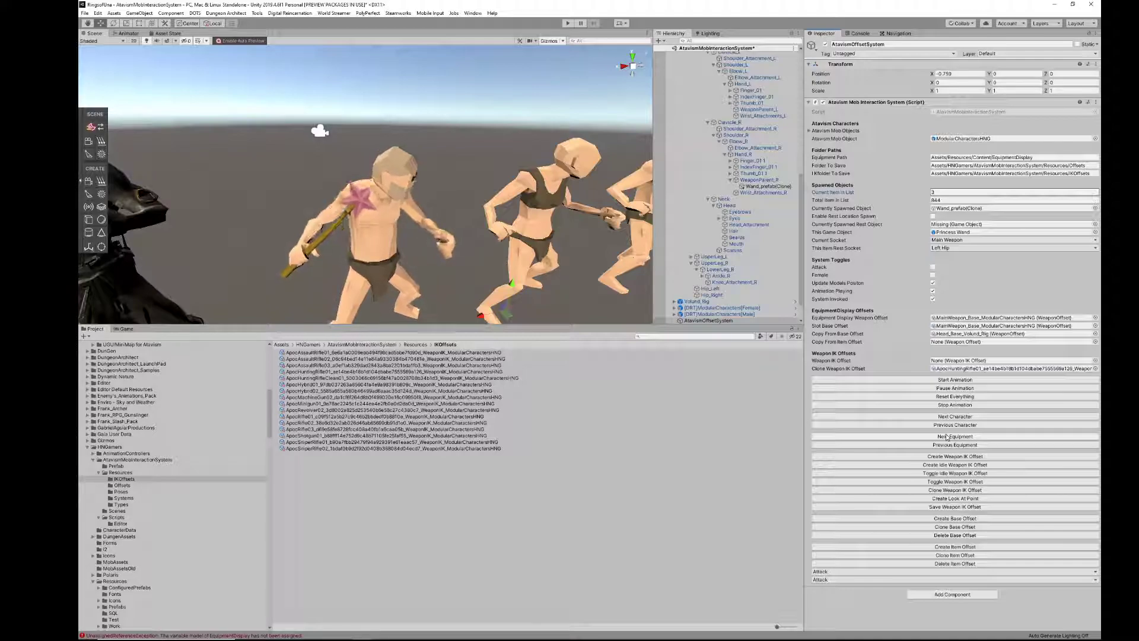
pyautogui.click(948, 436)
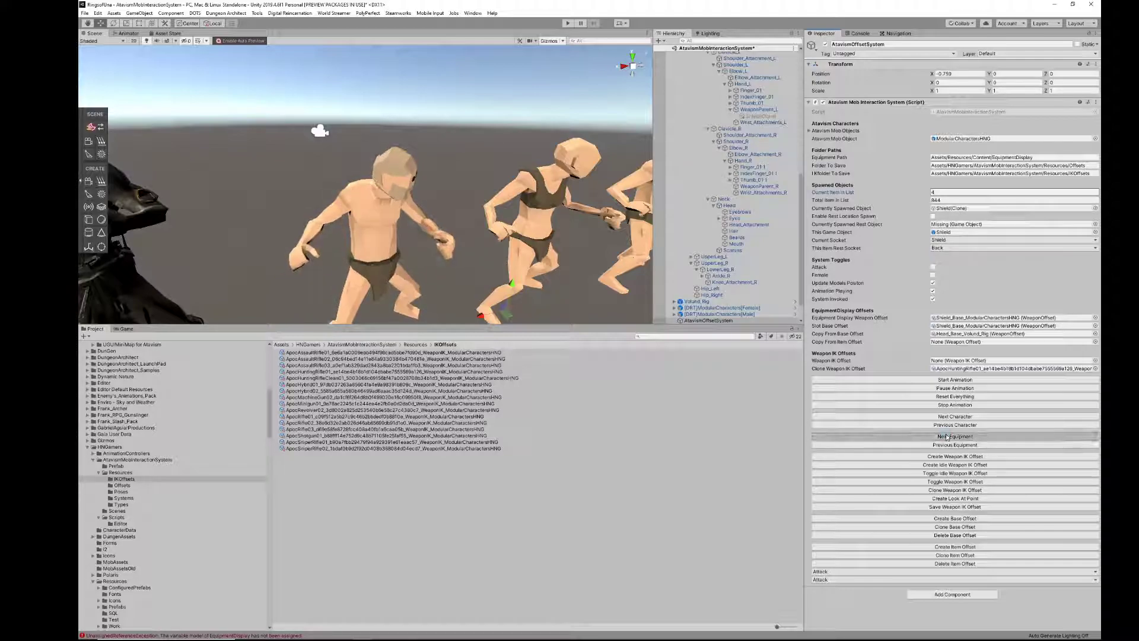
pyautogui.click(948, 437)
pyautogui.click(948, 437)
pyautogui.click(948, 437)
pyautogui.moveTo(525, 205); pyautogui.dragTo(618, 219, button='right')
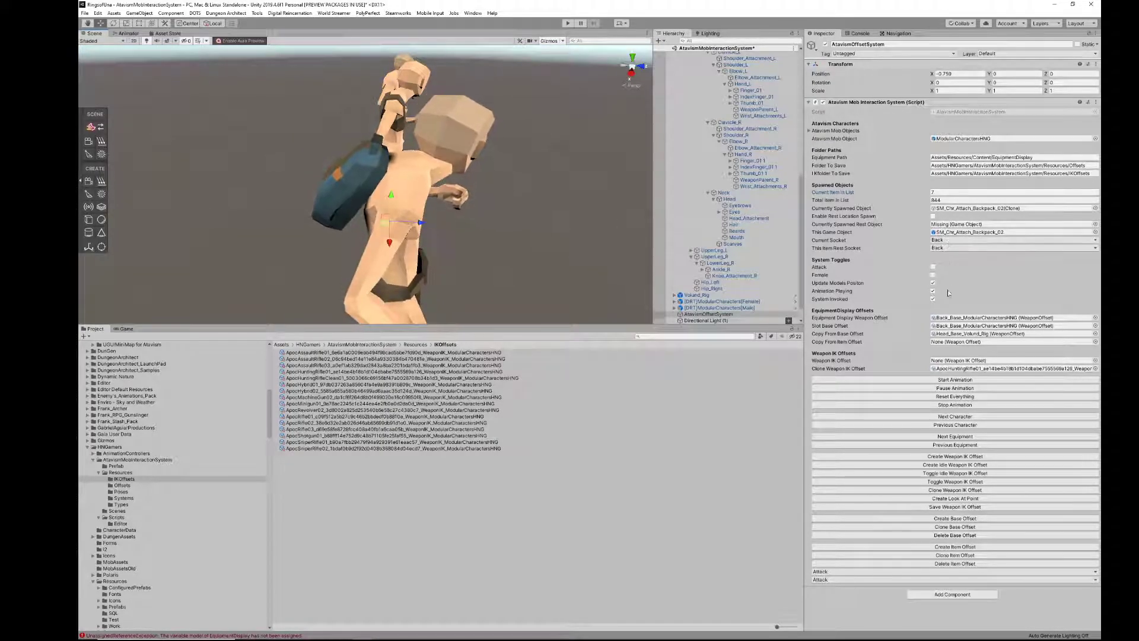
pyautogui.click(956, 437)
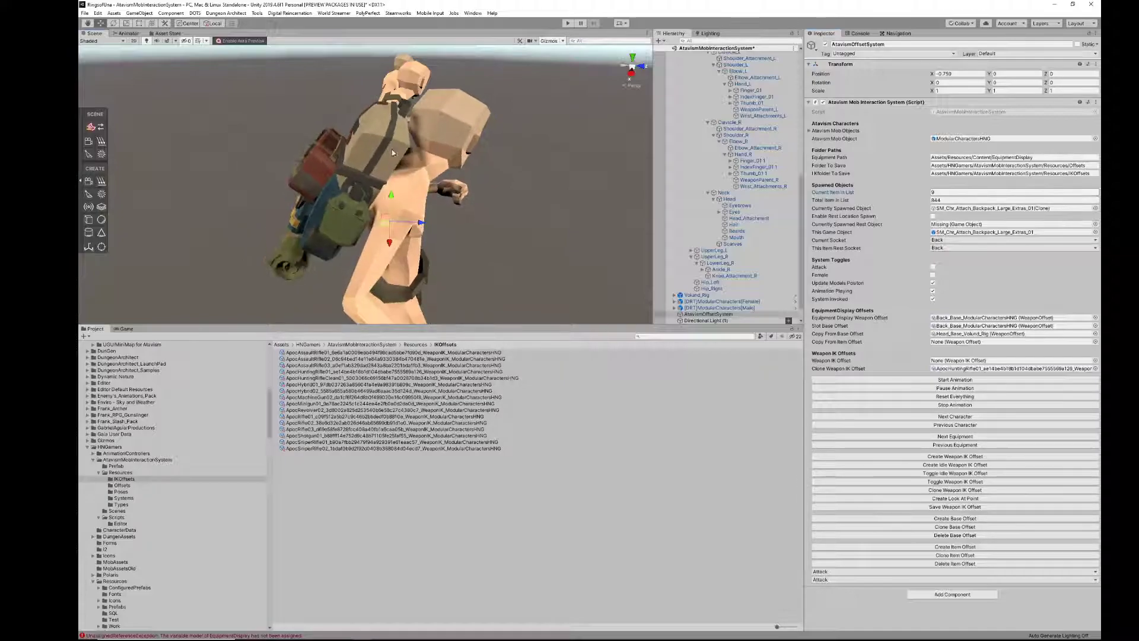
# Move the Large Extras backpack on the character's back to a Y position of about -30.1 and create its item offset.
pyautogui.click(392, 173)
pyautogui.moveTo(352, 154); pyautogui.dragTo(346, 168)
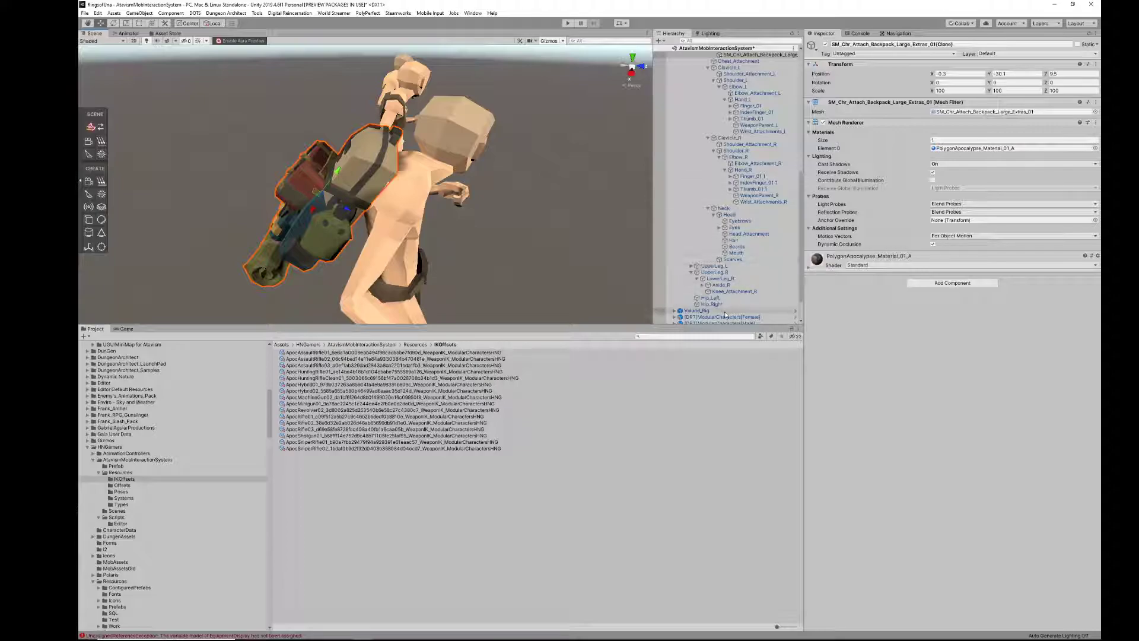
pyautogui.scroll(-3, 721, 290)
pyautogui.click(712, 295)
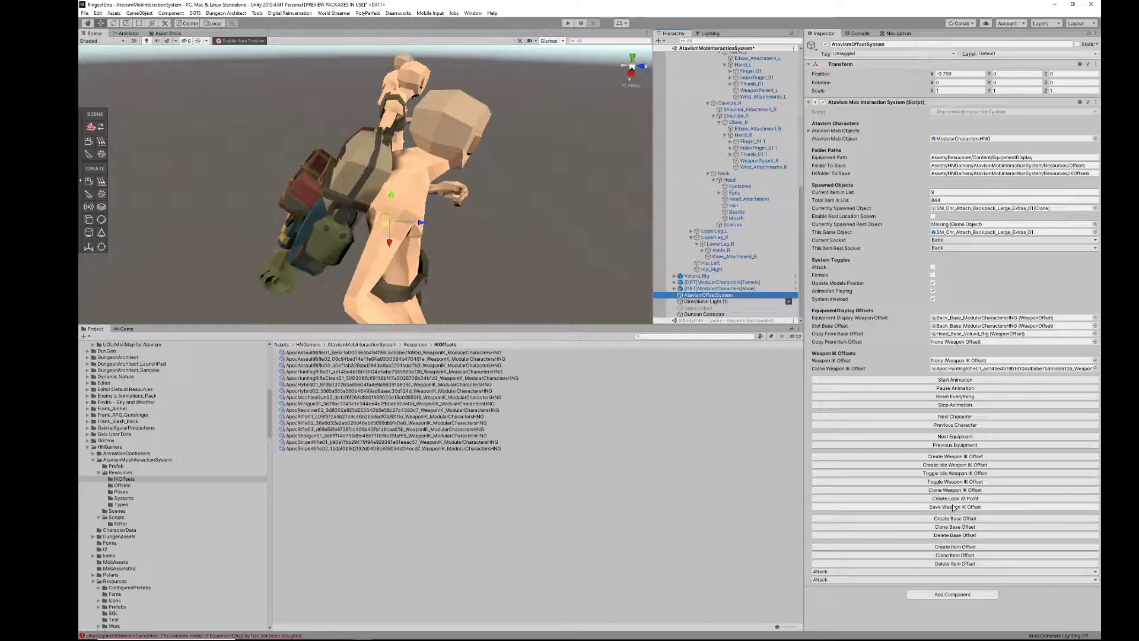
pyautogui.click(940, 548)
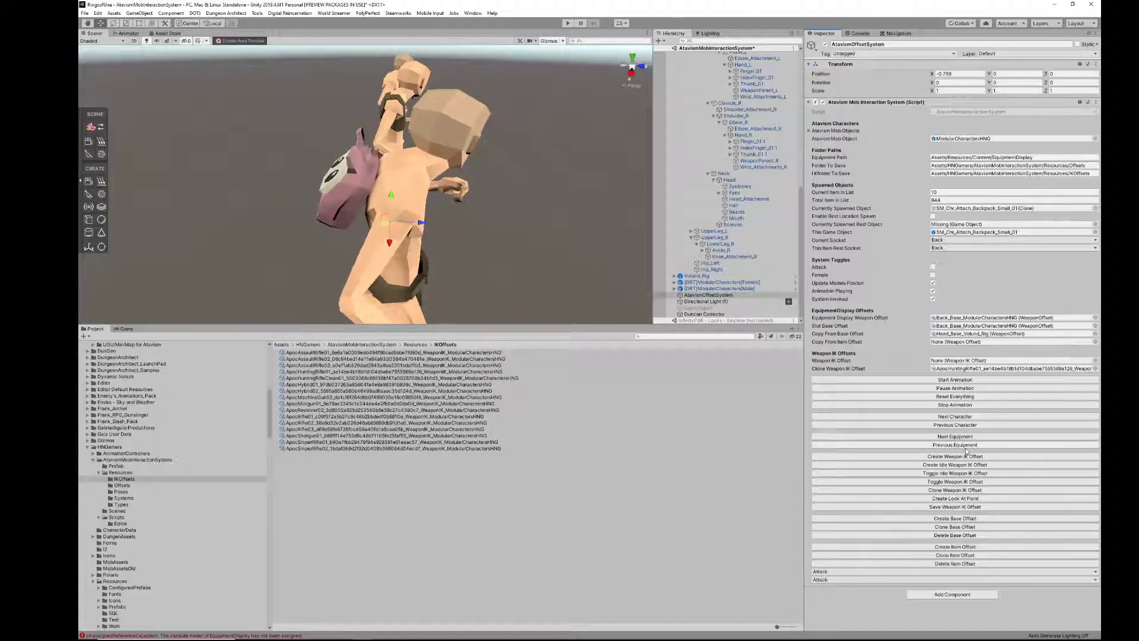
# Switch to SM_Chr_Attach_Backpack_Large_01, move it to a Y position of about -30.7 and create its item offset.
pyautogui.click(966, 446)
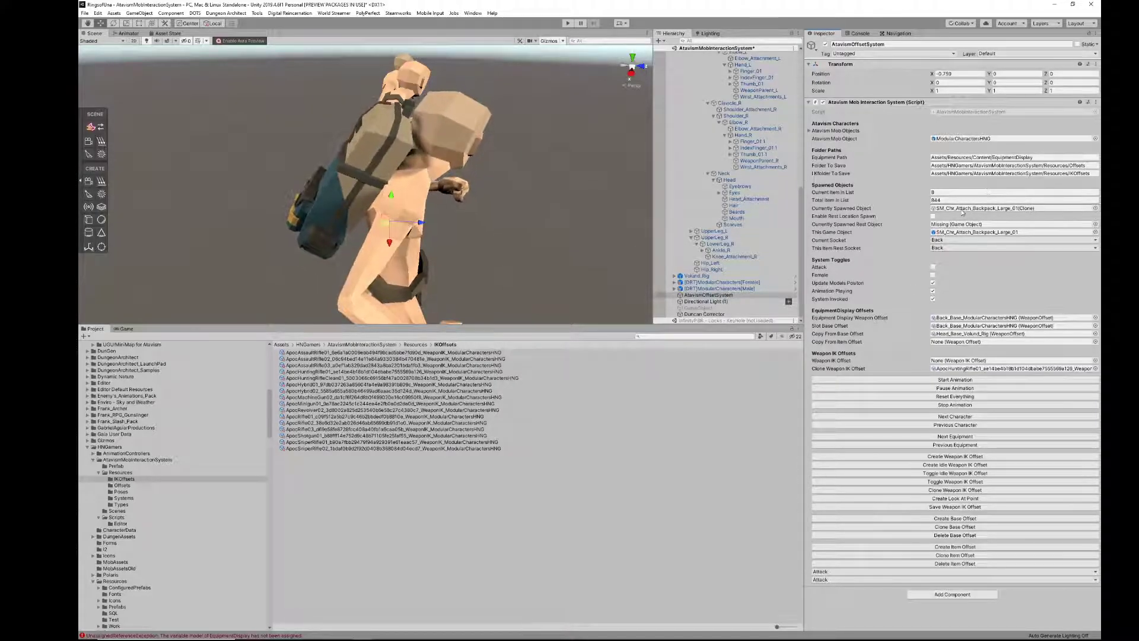
pyautogui.scroll(6, 699, 87)
pyautogui.click(757, 174)
pyautogui.moveTo(366, 142); pyautogui.dragTo(358, 159)
pyautogui.scroll(-6, 766, 136)
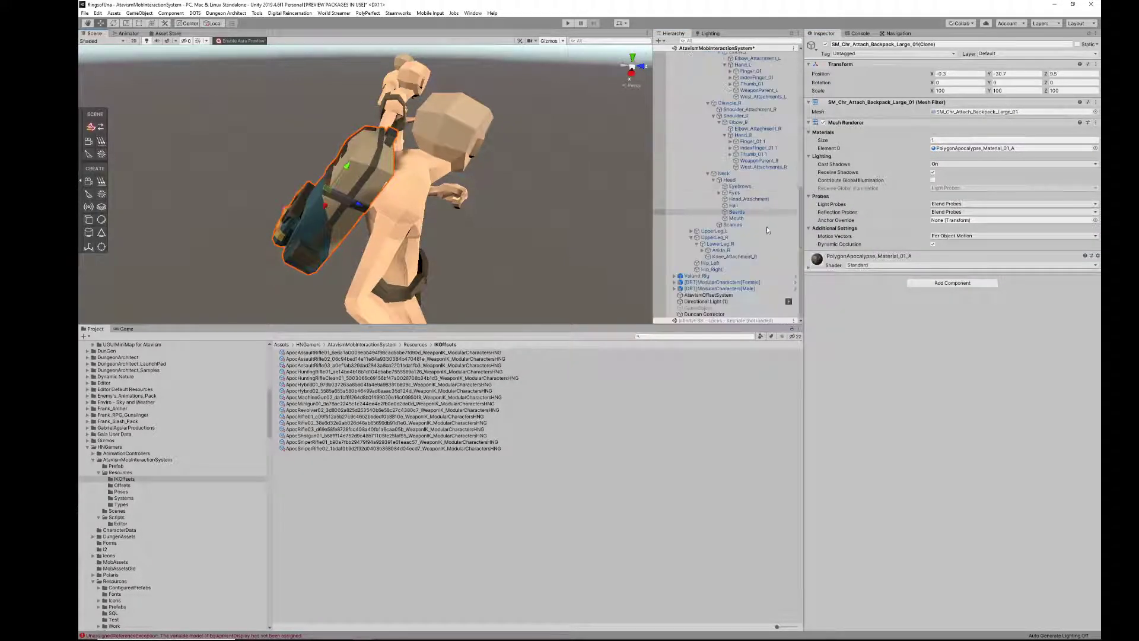
pyautogui.click(709, 295)
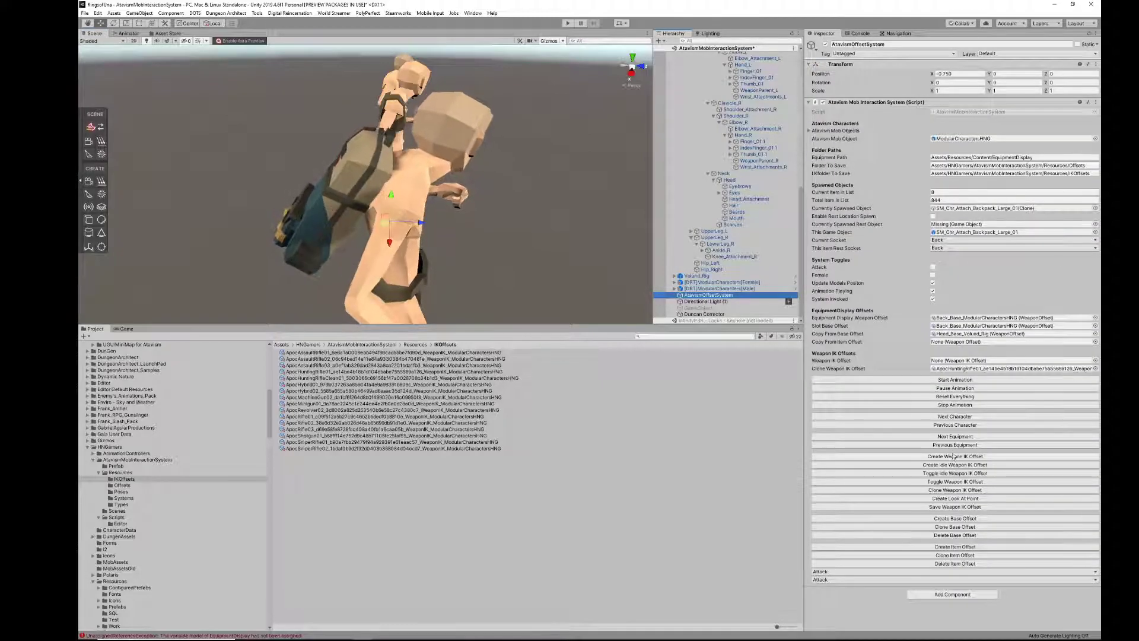
pyautogui.click(945, 547)
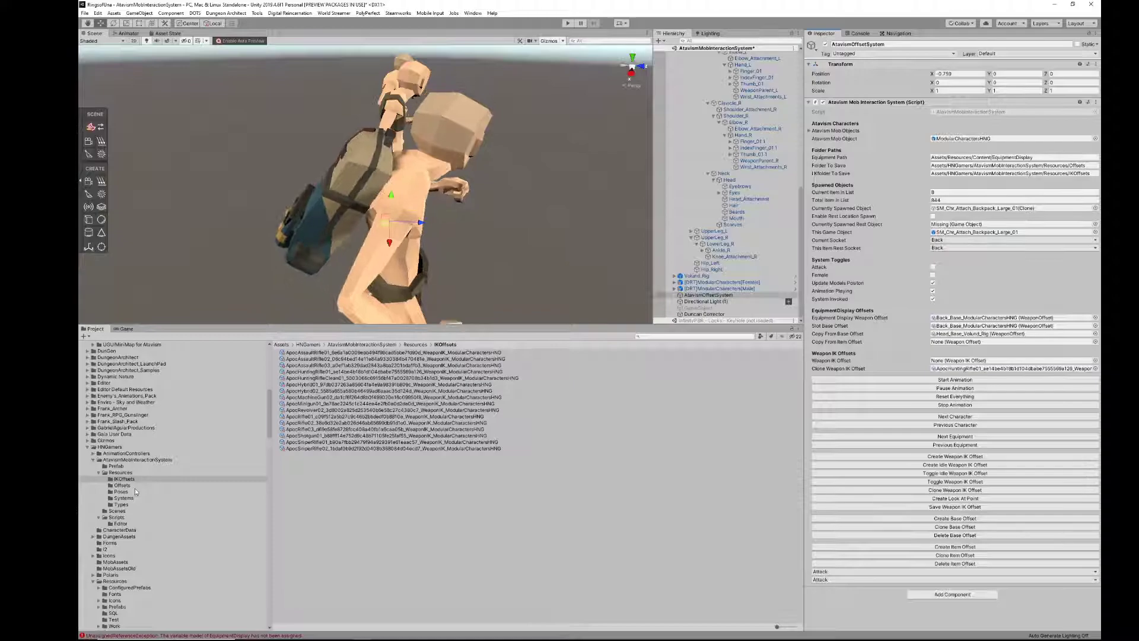
# Inspect the Backpack_Large_01 offset asset in the Offsets folder and the prefab its Model Object references.
pyautogui.click(122, 486)
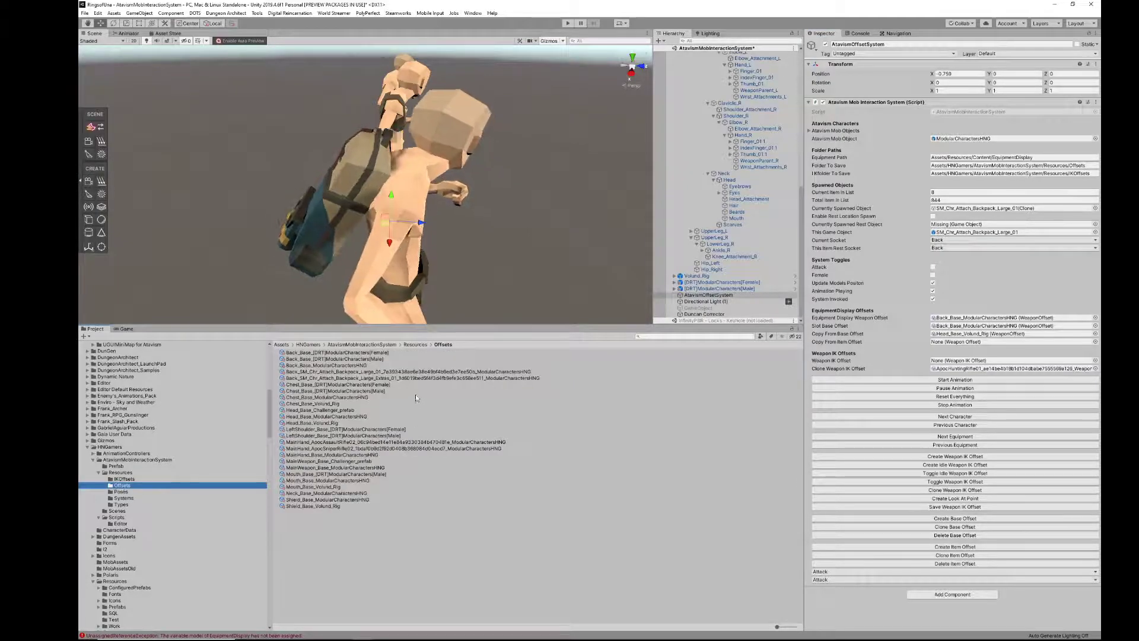
pyautogui.click(327, 372)
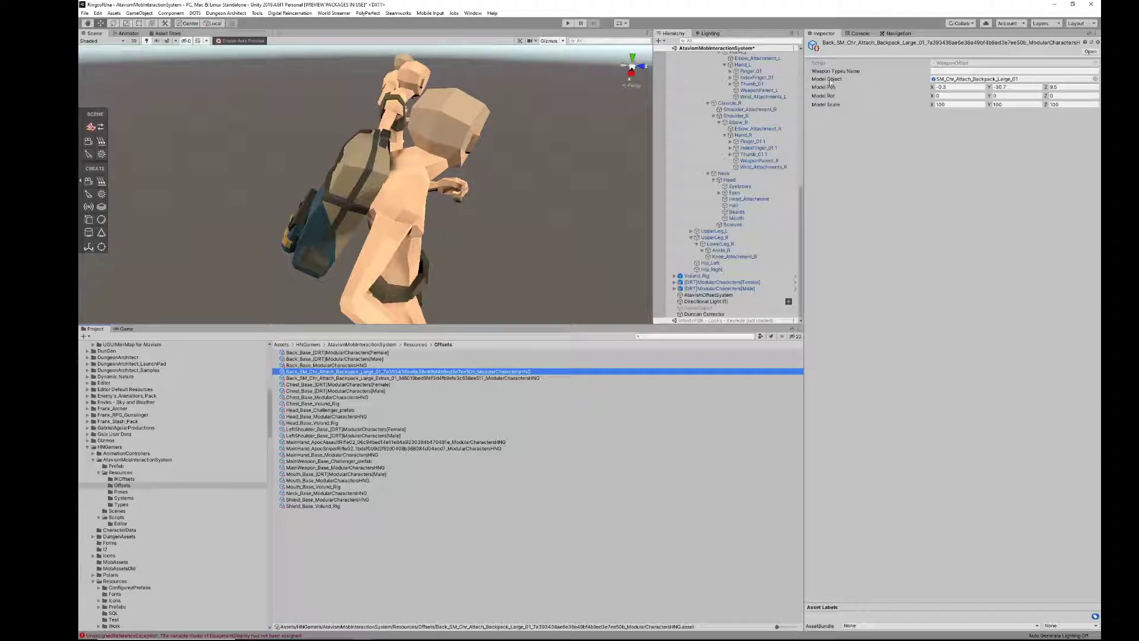
pyautogui.click(1017, 81)
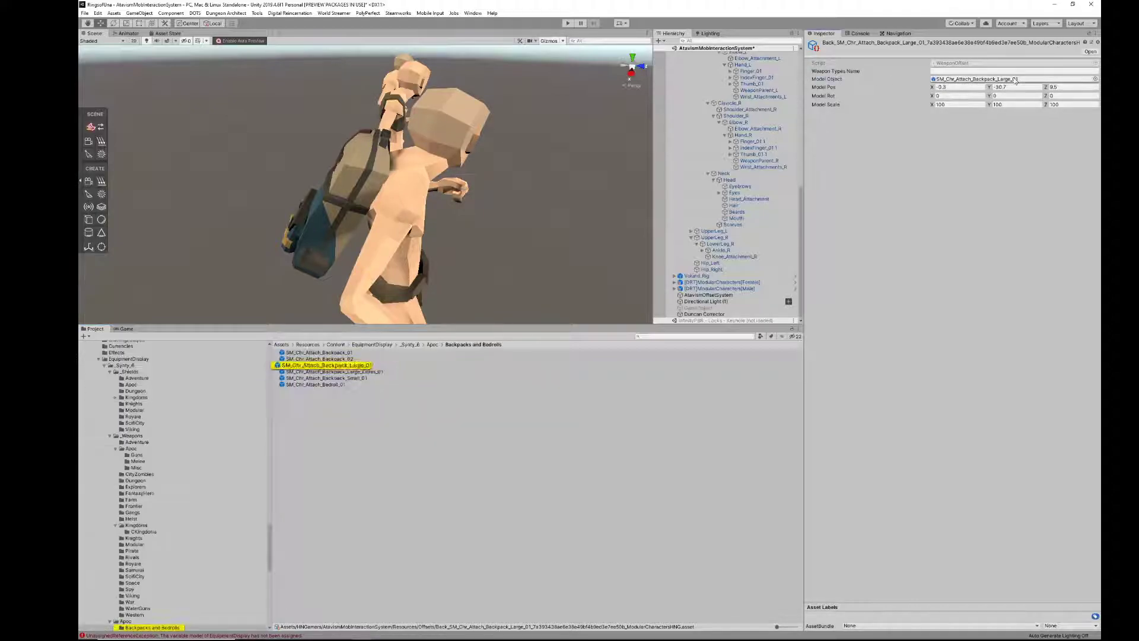
pyautogui.click(343, 366)
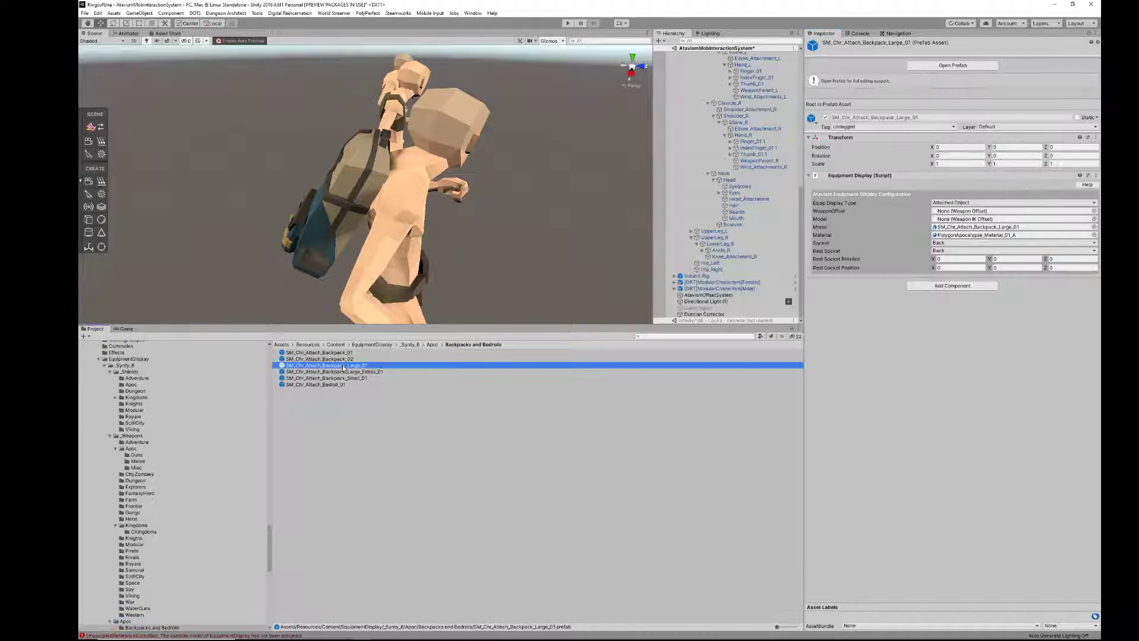
# Reselect AtavismOffsetSystem, locate its This Game Object prefab, and advance to the Large Extras backpack.
pyautogui.click(786, 295)
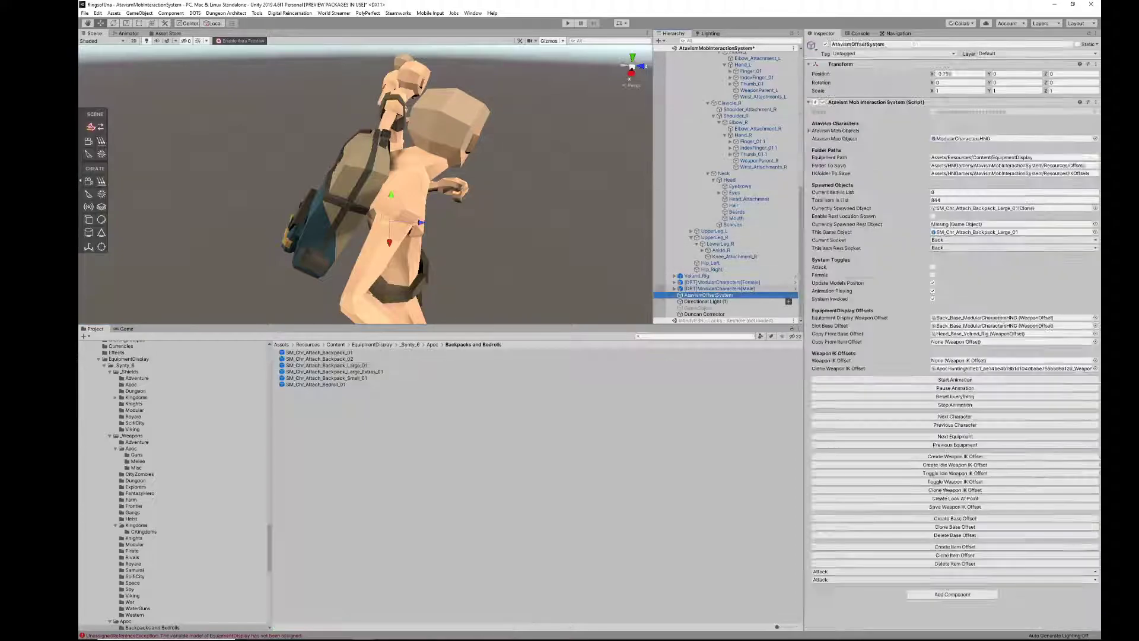
pyautogui.click(960, 232)
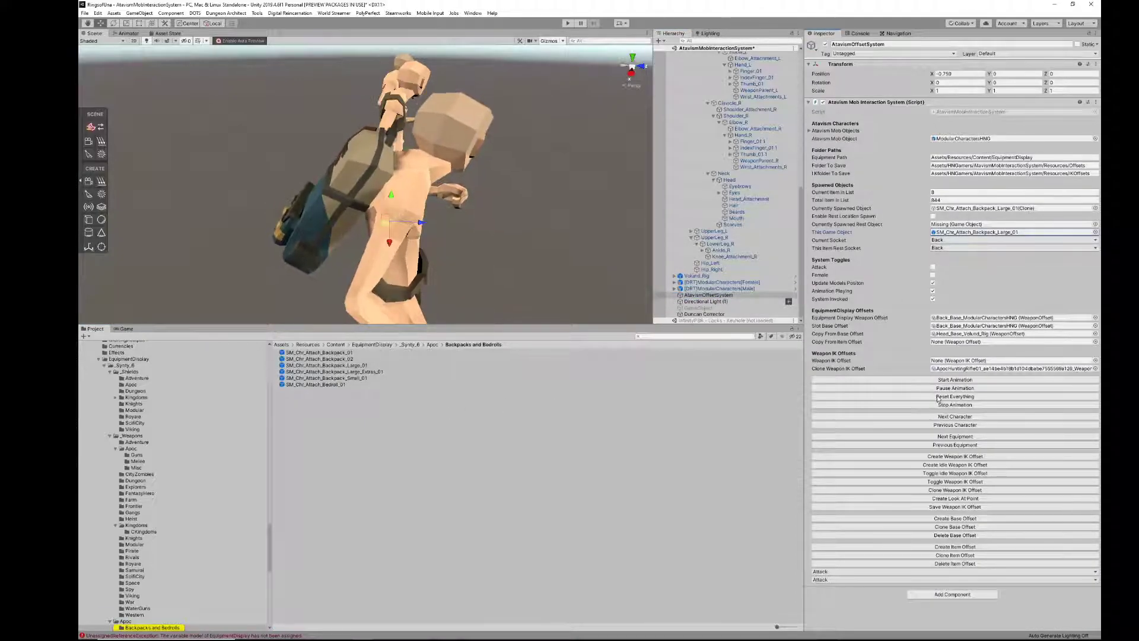
pyautogui.click(949, 436)
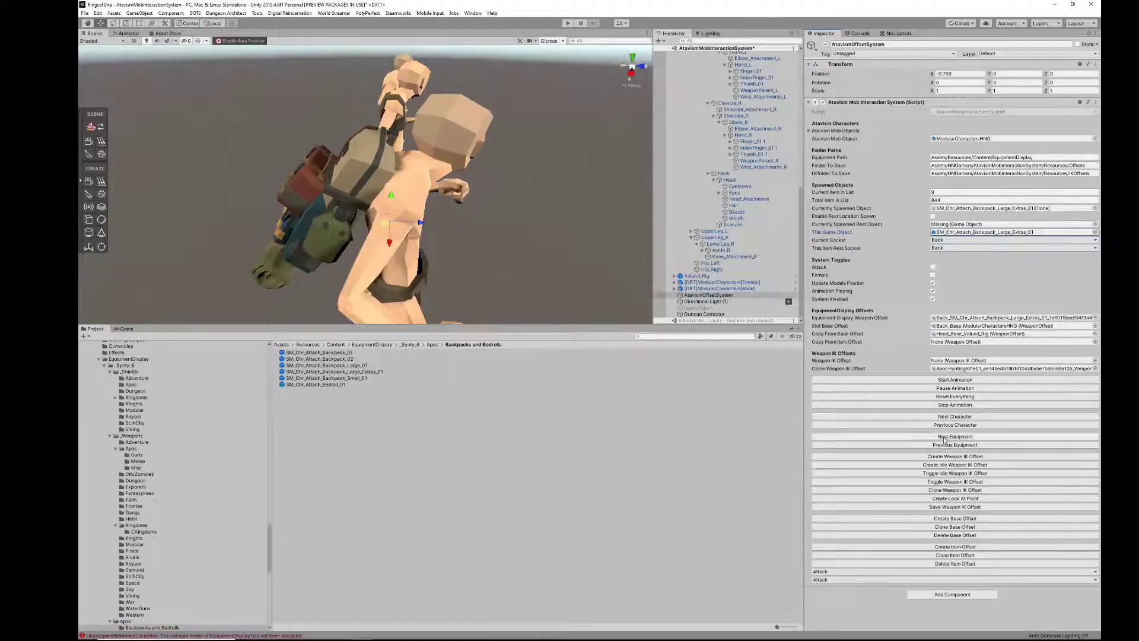
# Set Current Item In List to 250 and view the spawned shield on the character.
pyautogui.click(939, 193)
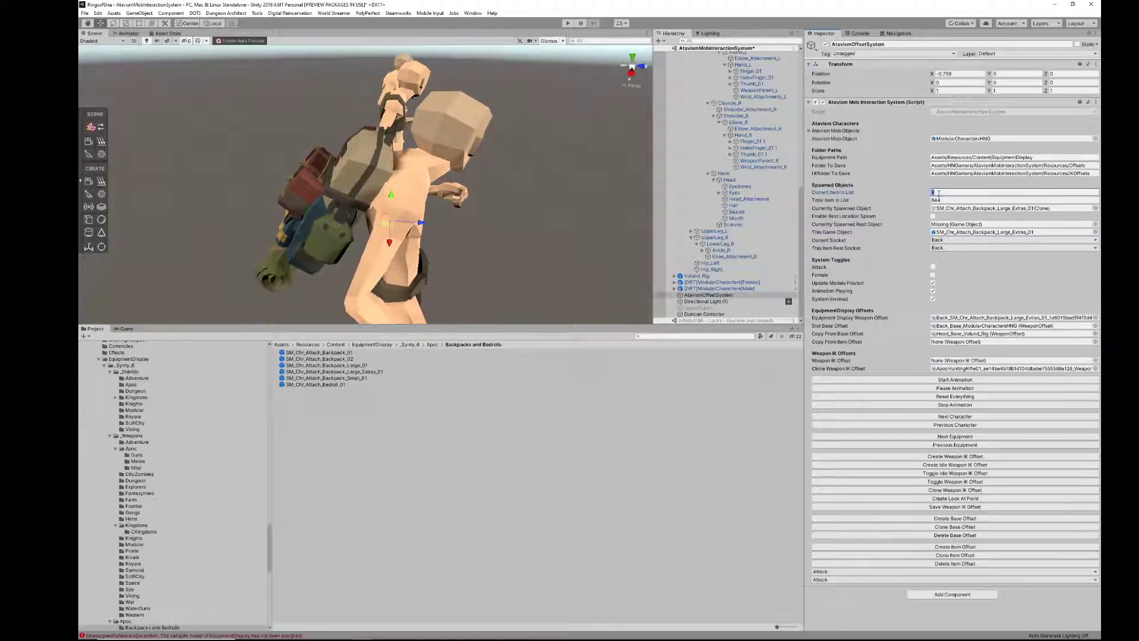
pyautogui.write('2')
pyautogui.write('0')
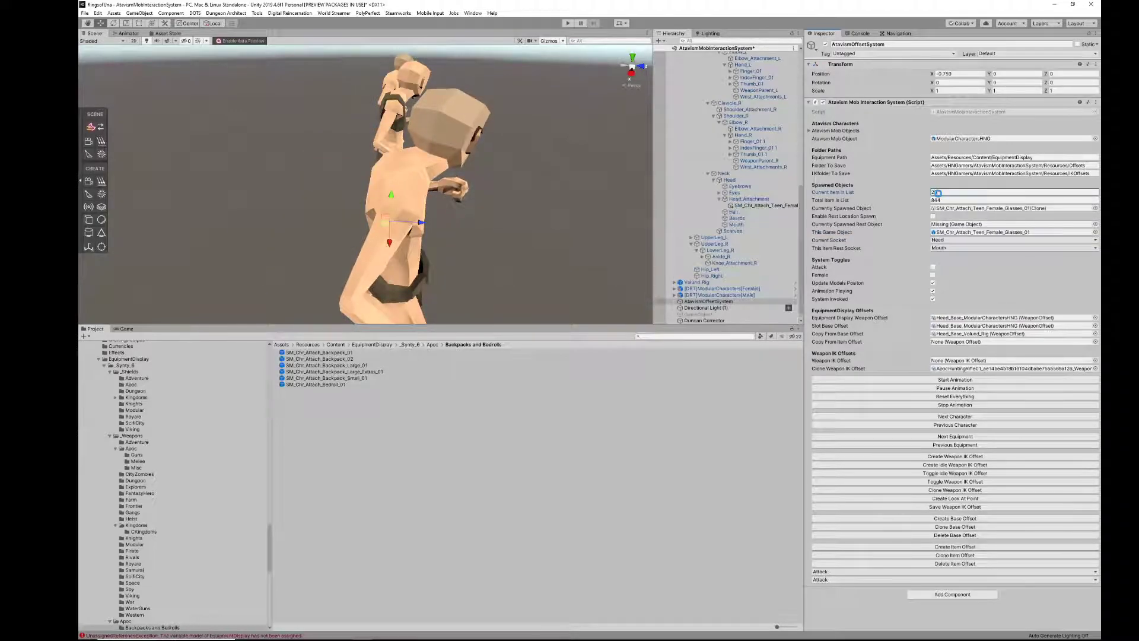
pyautogui.write('0')
pyautogui.moveTo(539, 181); pyautogui.dragTo(673, 234, button='right')
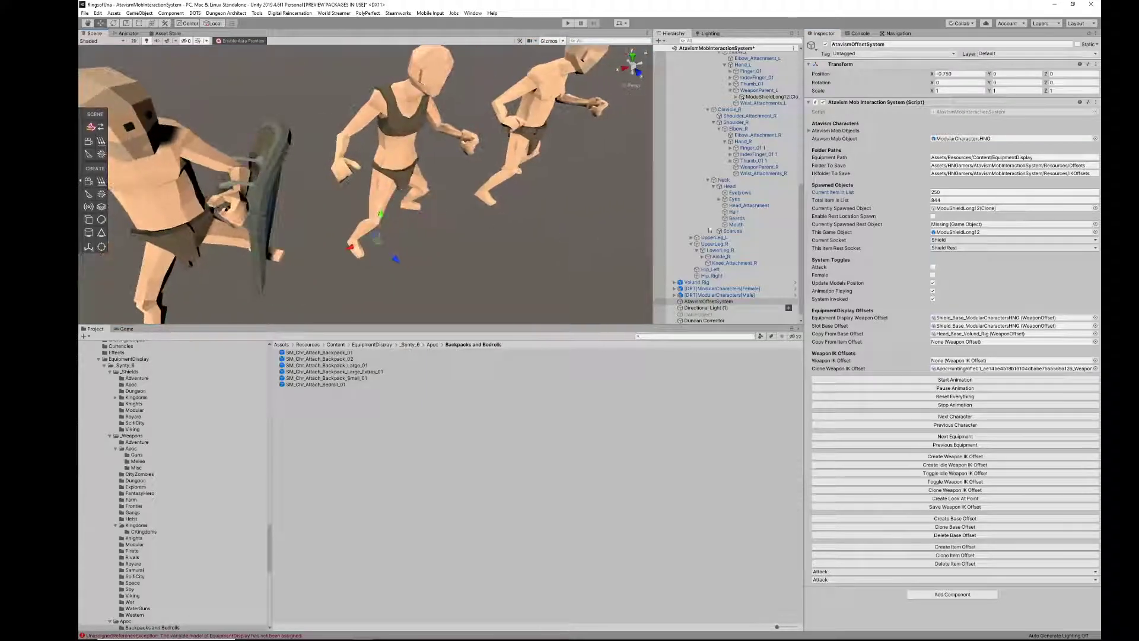
# Set Current Item In List to 300 and view the spawned sniper rifle in the character's hand.
pyautogui.click(946, 192)
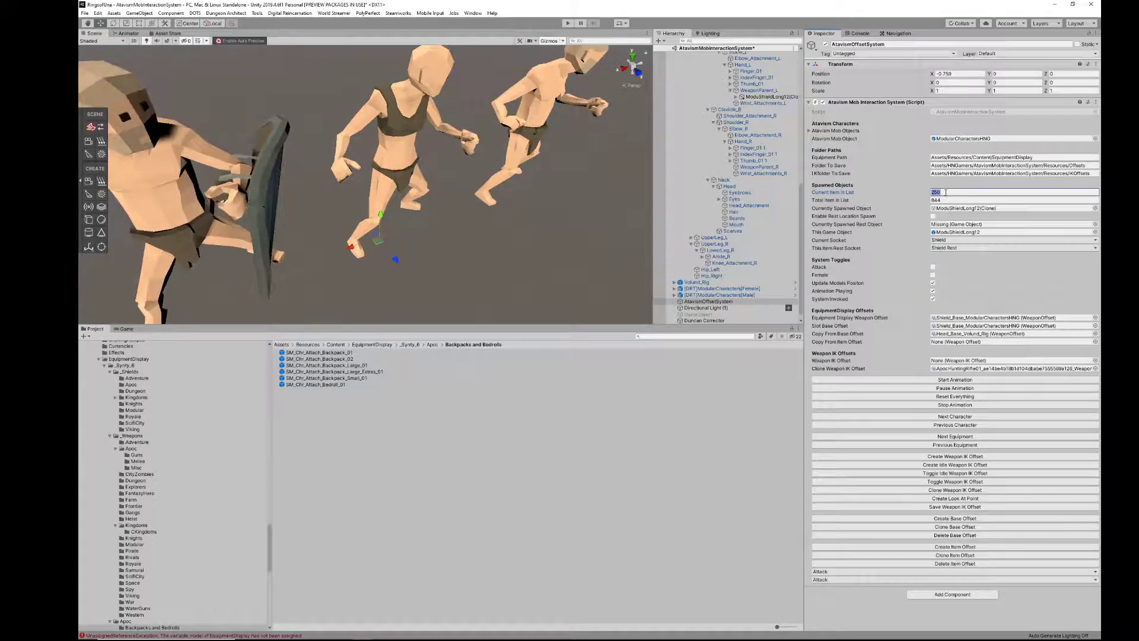
pyautogui.write('300')
pyautogui.moveTo(522, 184); pyautogui.dragTo(559, 274, button='right')
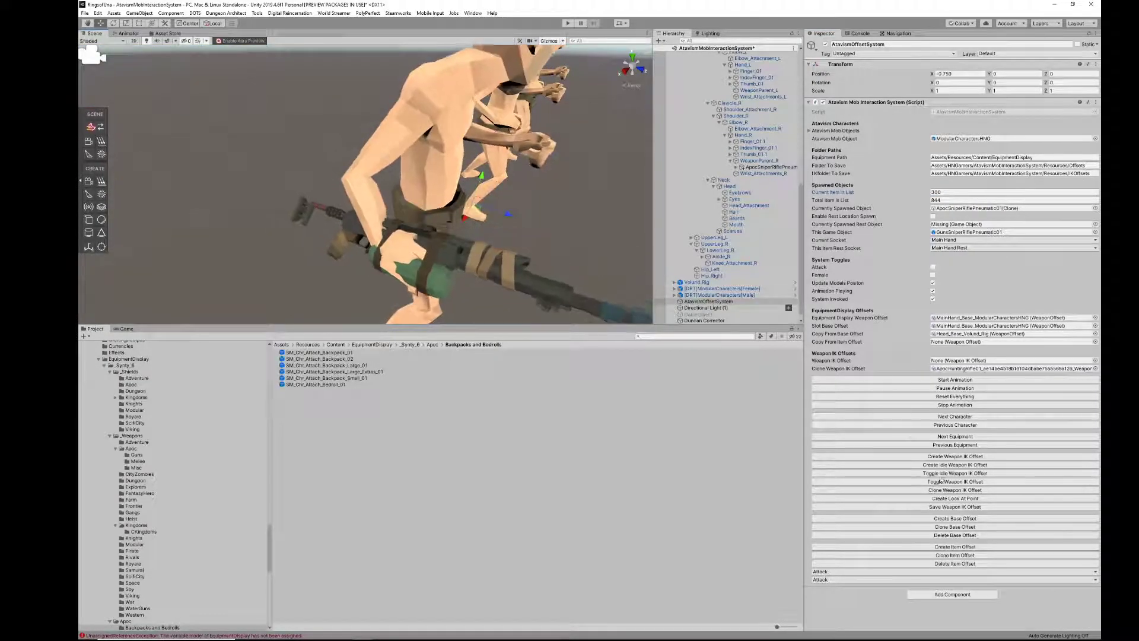
# Set the first animation parameter to Rifle and create a weapon IK offset for the spawned sniper rifle.
pyautogui.click(848, 579)
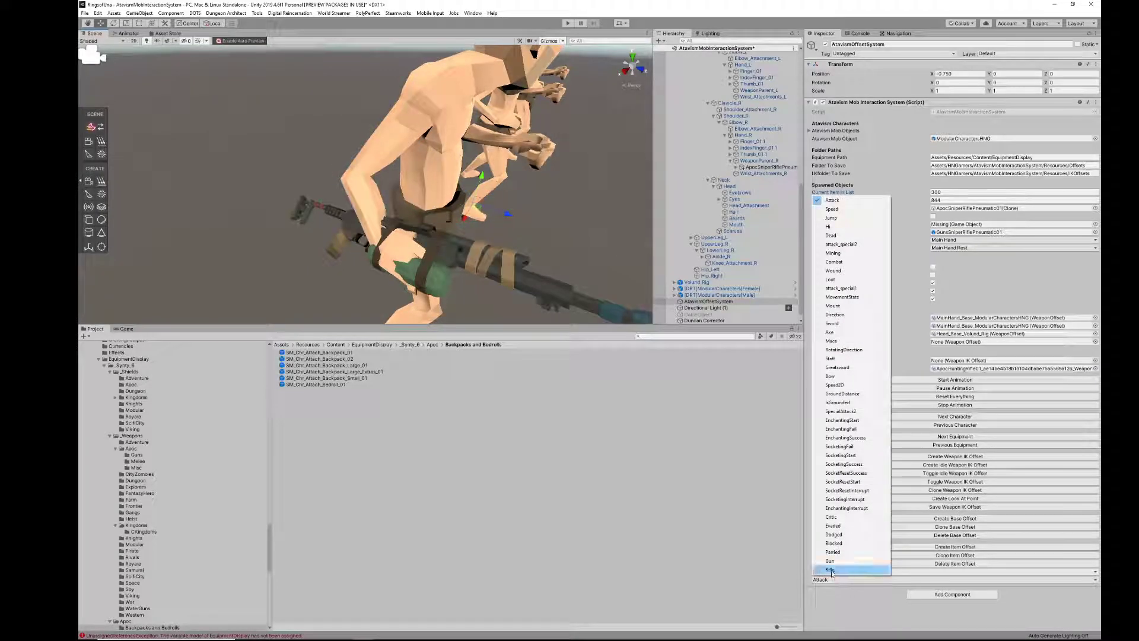
pyautogui.click(830, 571)
pyautogui.moveTo(600, 259); pyautogui.dragTo(396, 180, button='right')
pyautogui.moveTo(400, 247); pyautogui.dragTo(472, 242, button='right')
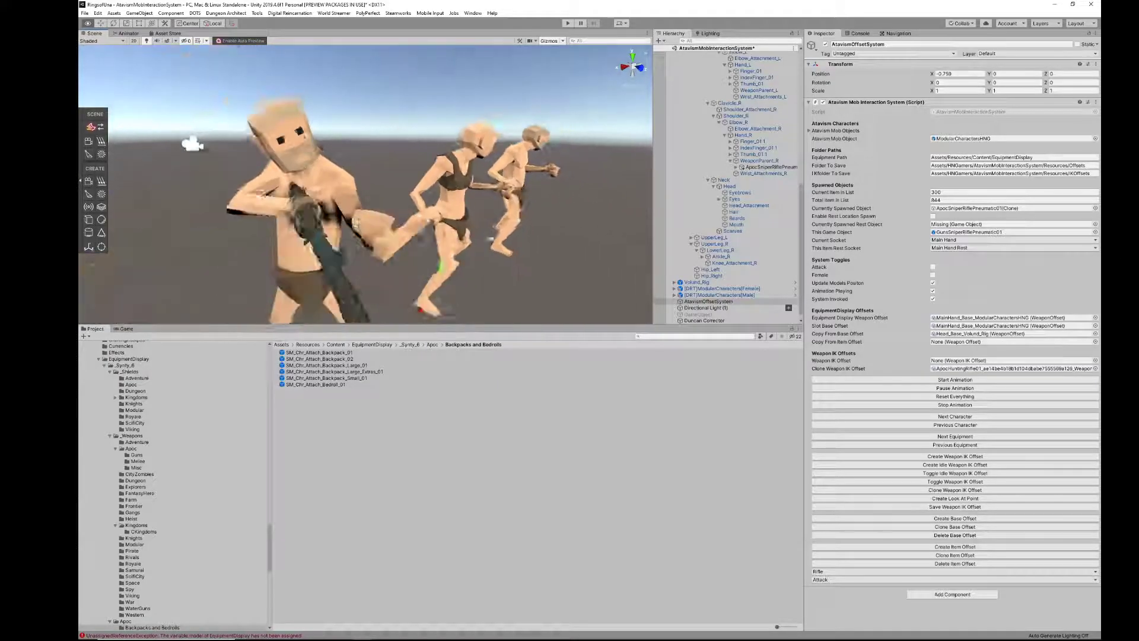
pyautogui.click(955, 457)
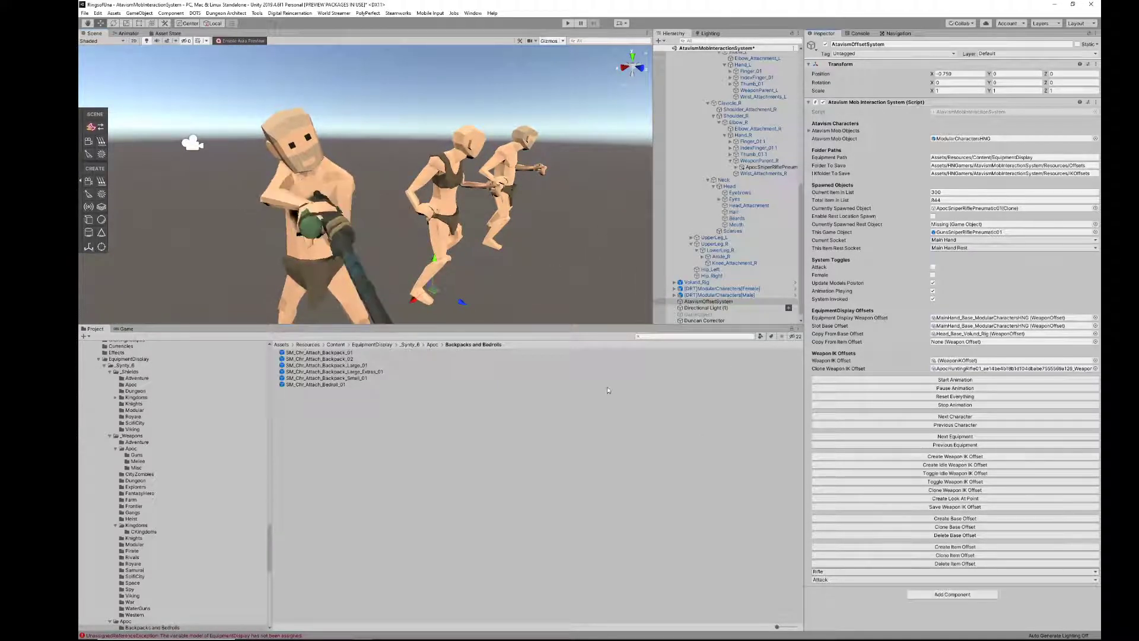
pyautogui.moveTo(270, 257); pyautogui.dragTo(265, 260, button='right')
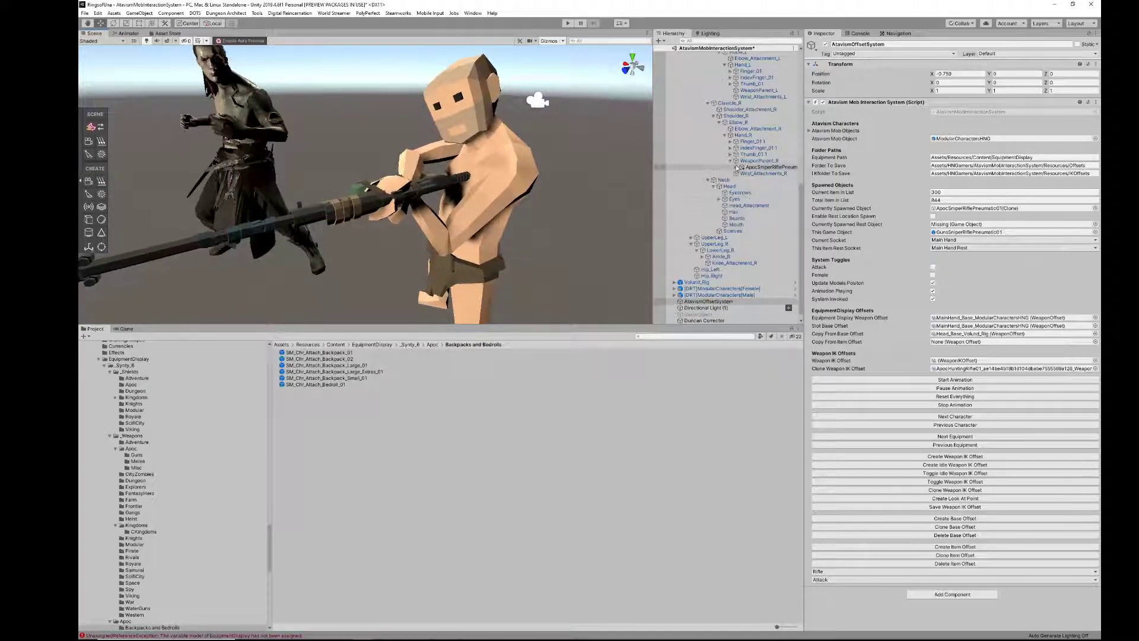
# Rotate the rifle's RightHandedTarget to about -90° on Z so the barrel aims forward.
pyautogui.click(736, 168)
pyautogui.click(767, 186)
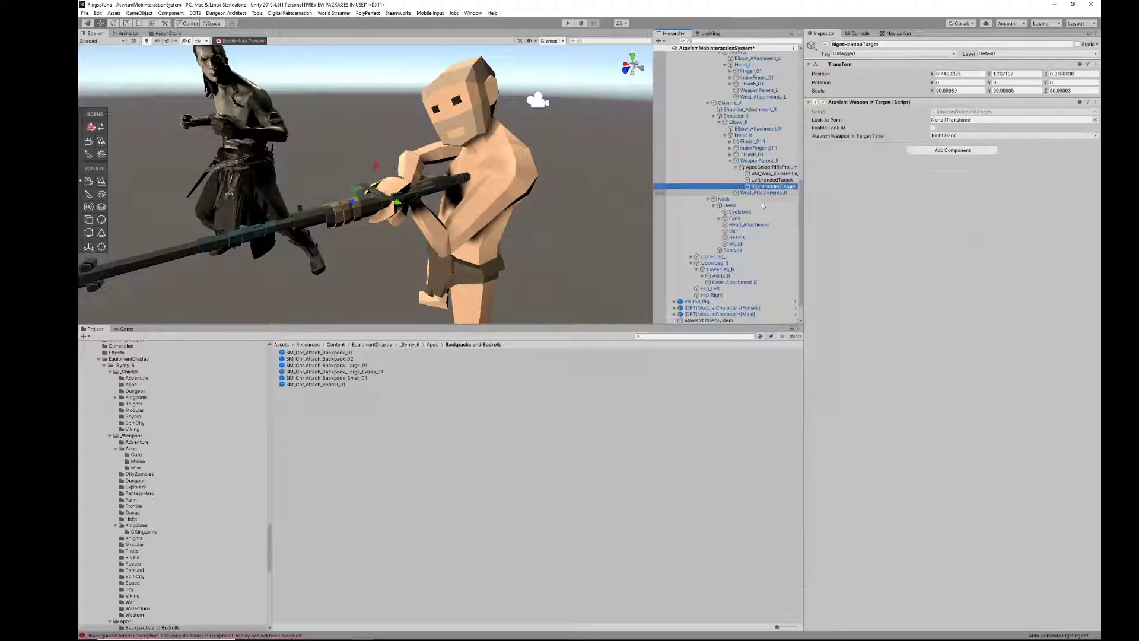
pyautogui.click(115, 23)
pyautogui.press('w')
pyautogui.moveTo(555, 263); pyautogui.dragTo(634, 239, button='right')
pyautogui.press('s')
pyautogui.press('w')
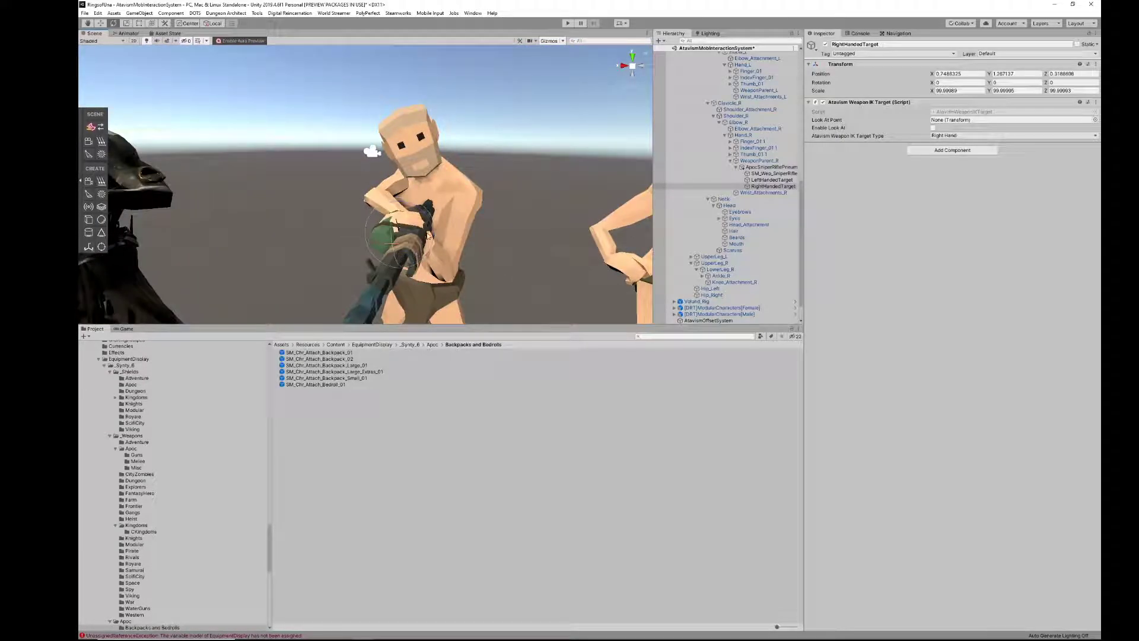
pyautogui.moveTo(419, 264); pyautogui.dragTo(429, 253)
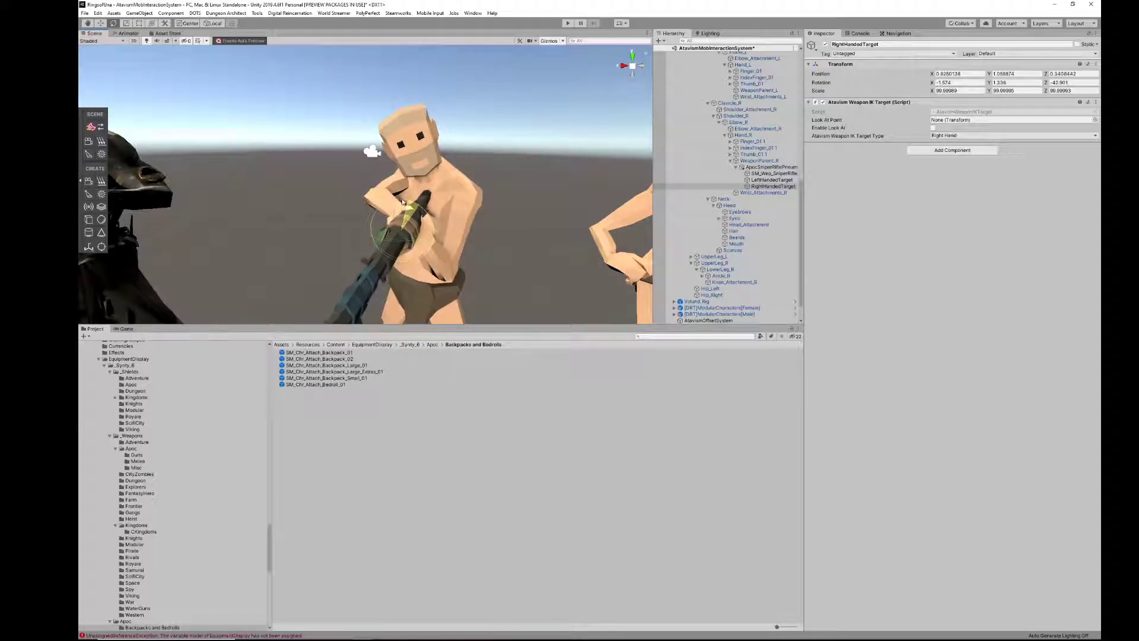
pyautogui.moveTo(421, 207); pyautogui.dragTo(409, 210)
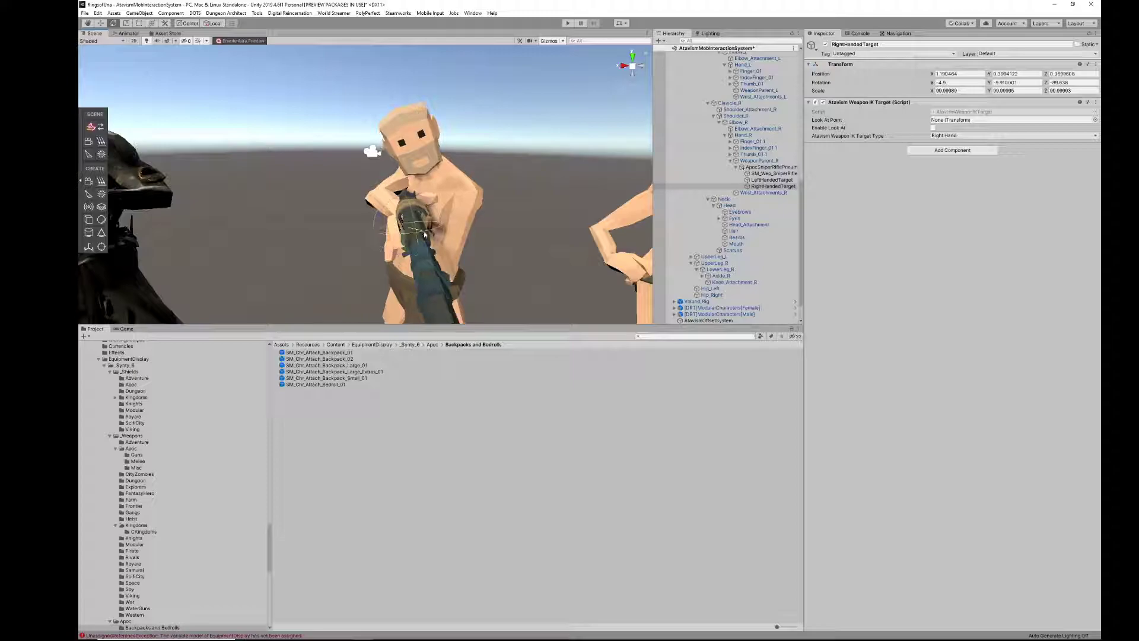
# Fine-tune RightHandedTarget's rotation to about 3.9, -8, -89.7 and its position to about 1.2, 0.4, 0.2.
pyautogui.moveTo(442, 222); pyautogui.dragTo(477, 174, button='right')
pyautogui.moveTo(442, 173); pyautogui.dragTo(454, 181)
pyautogui.moveTo(505, 208)
pyautogui.mouseDown(button='right')
pyautogui.moveTo(457, 209)
pyautogui.moveTo(491, 203)
pyautogui.mouseUp(button='right')
pyautogui.moveTo(494, 190); pyautogui.dragTo(496, 193)
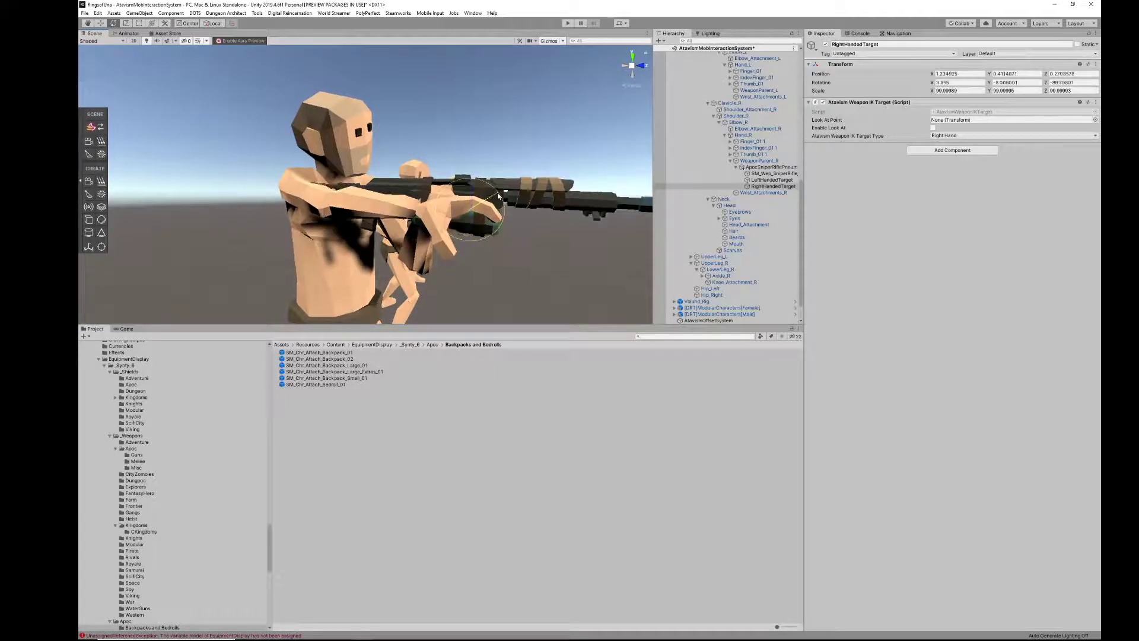
pyautogui.moveTo(499, 196); pyautogui.dragTo(105, 88, button='right')
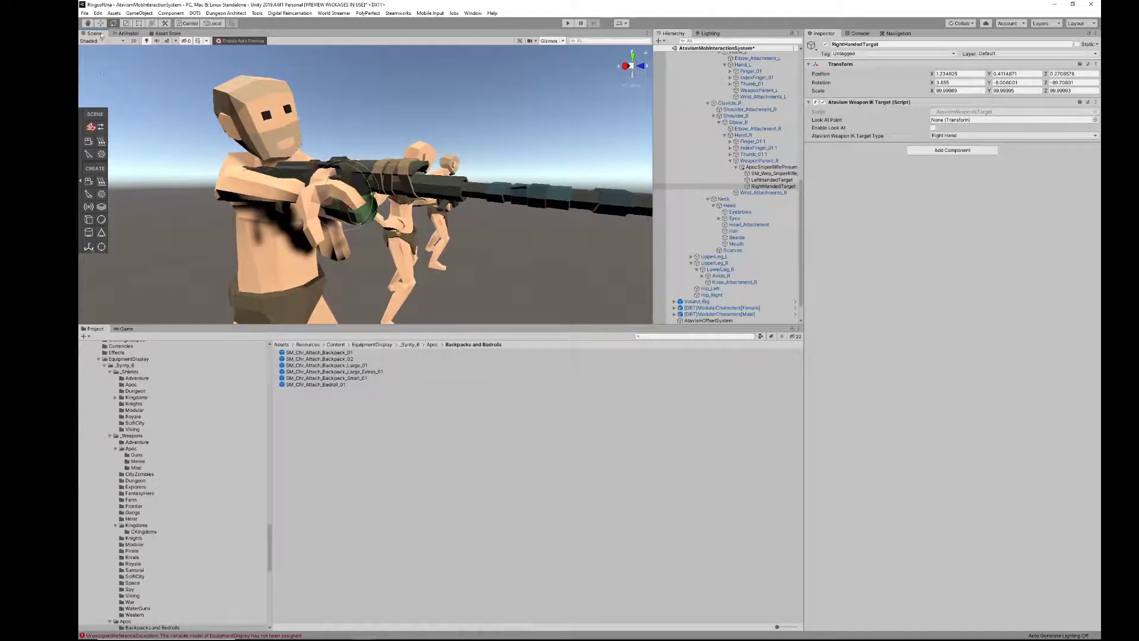
pyautogui.moveTo(370, 202); pyautogui.dragTo(440, 205)
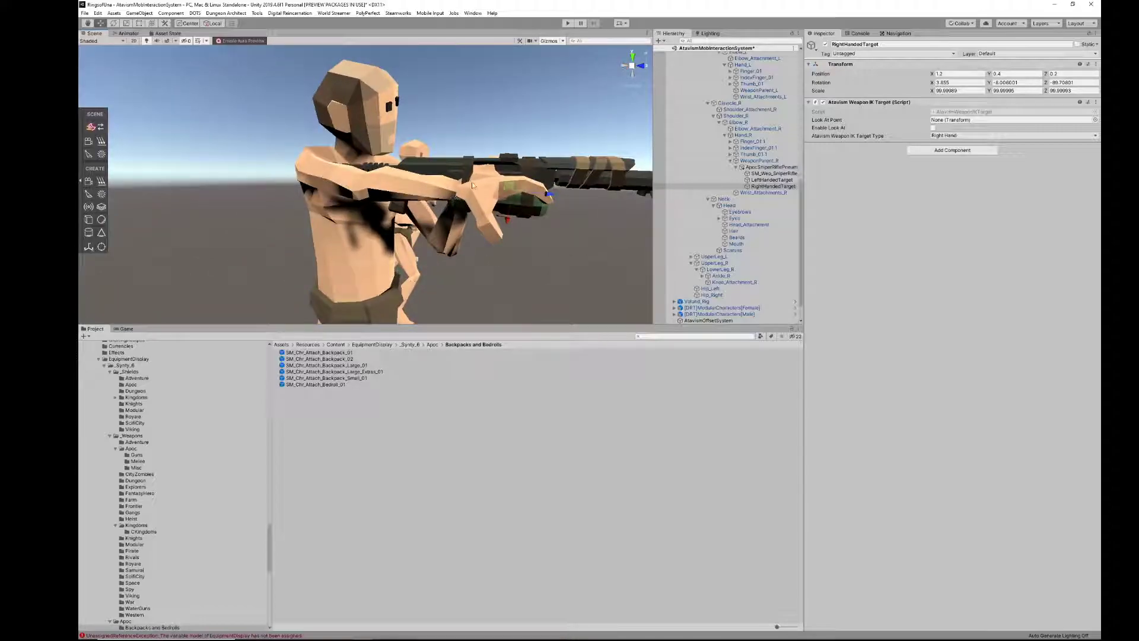
# Move the spawned sniper rifle along its Z axis to about 21.5 and RightHandedTarget to about Z -18.8.
pyautogui.click(756, 168)
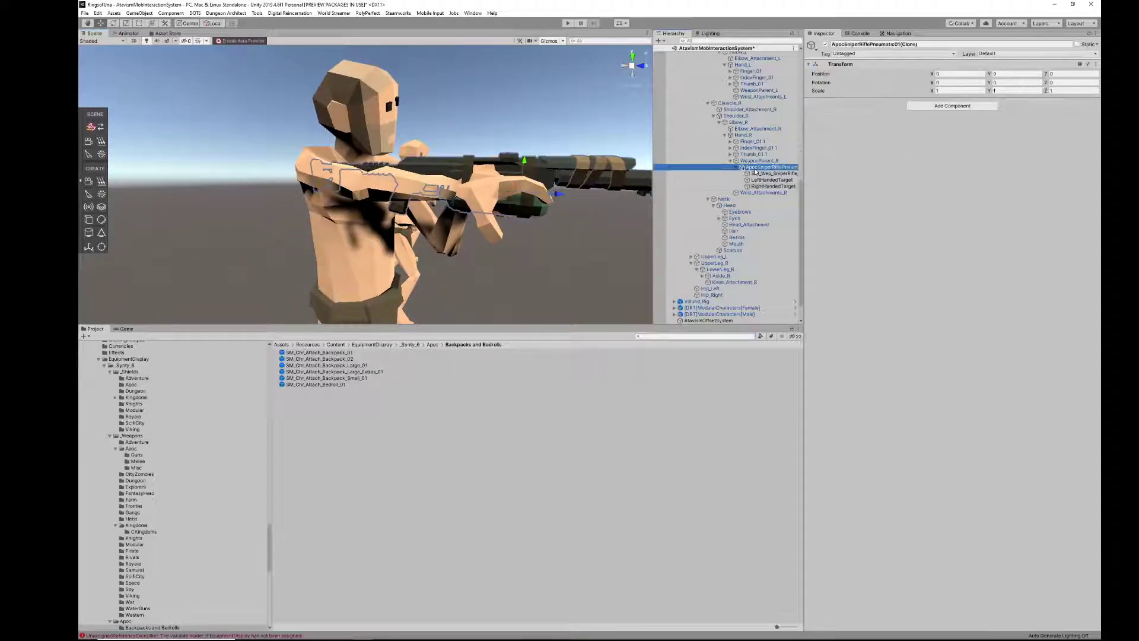
pyautogui.moveTo(570, 193); pyautogui.dragTo(578, 195)
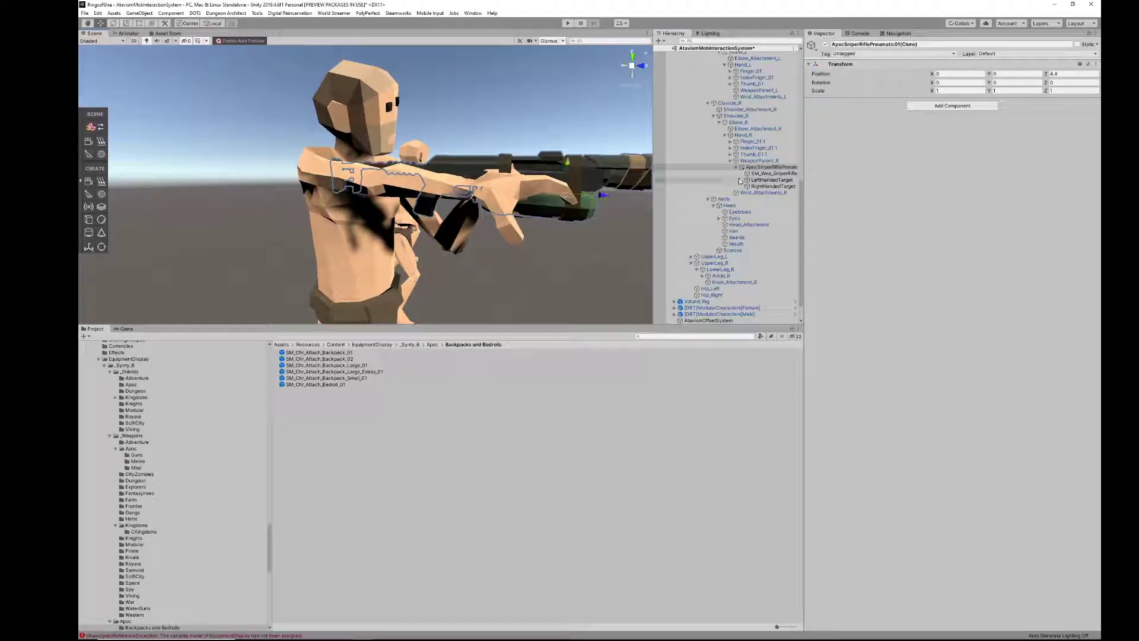
pyautogui.click(767, 187)
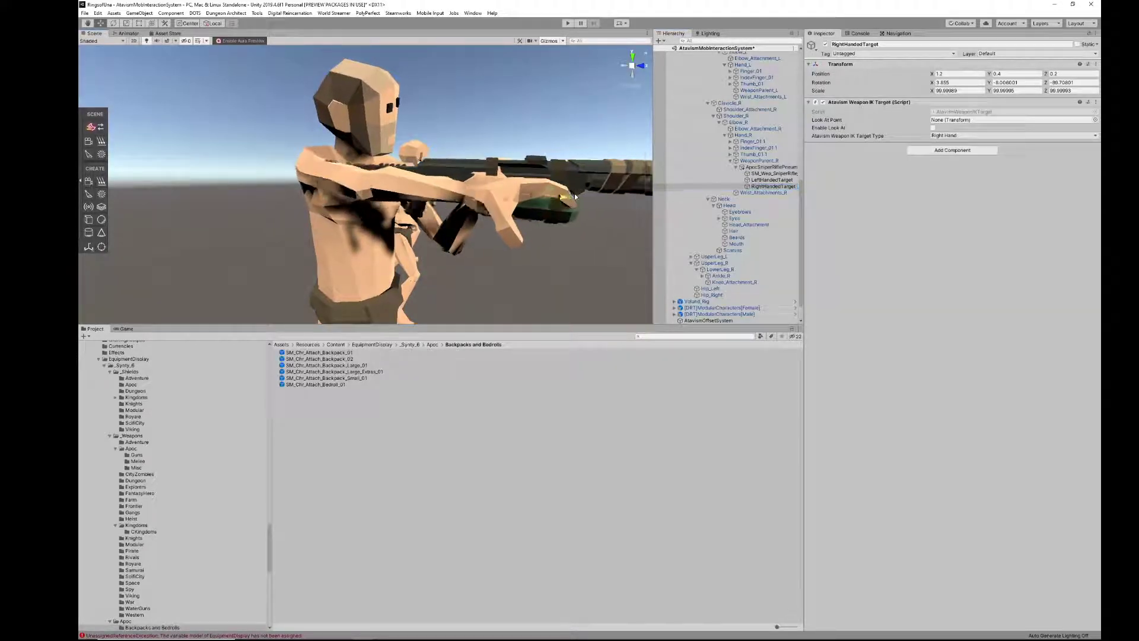
pyautogui.click(767, 168)
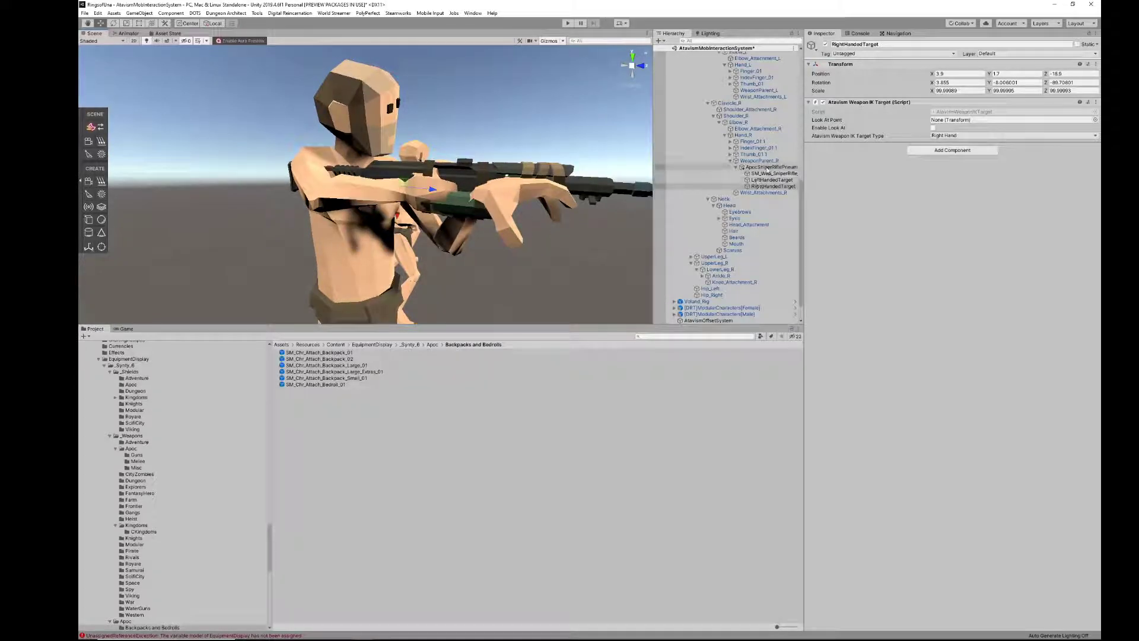
pyautogui.moveTo(531, 198); pyautogui.dragTo(558, 202)
# Lower RightHandedTarget to about Y 0.14 relative to the rifle.
pyautogui.click(509, 187)
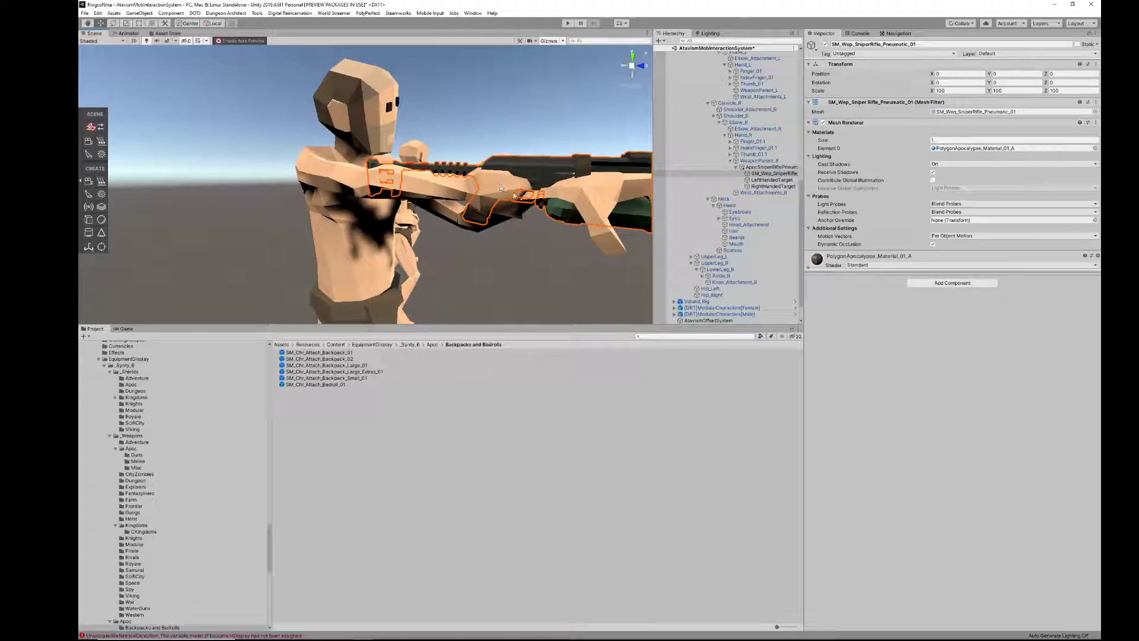
pyautogui.click(564, 189)
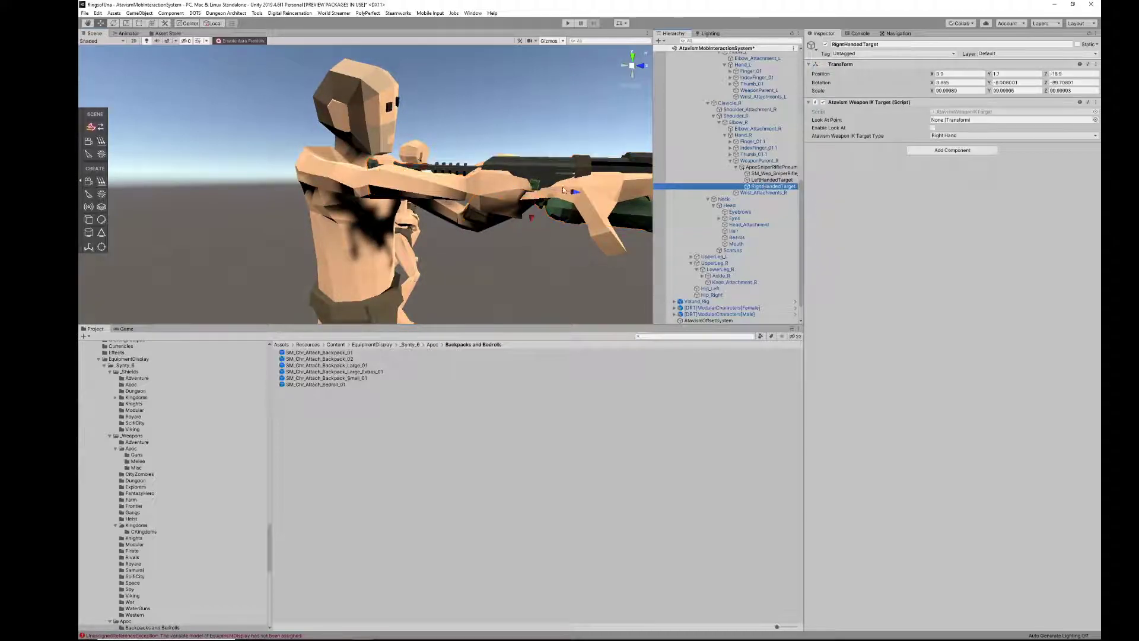
pyautogui.moveTo(532, 217); pyautogui.dragTo(530, 229)
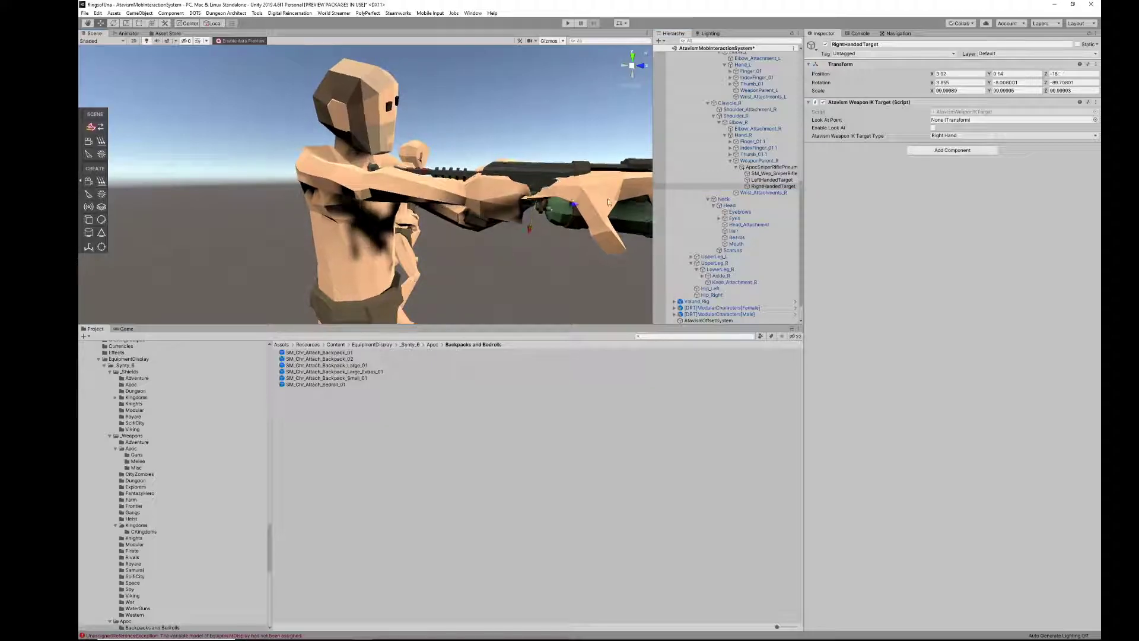
# Reselect the spawned sniper rifle under WeaponParent_R and adjust its height along the Y axis.
pyautogui.click(563, 197)
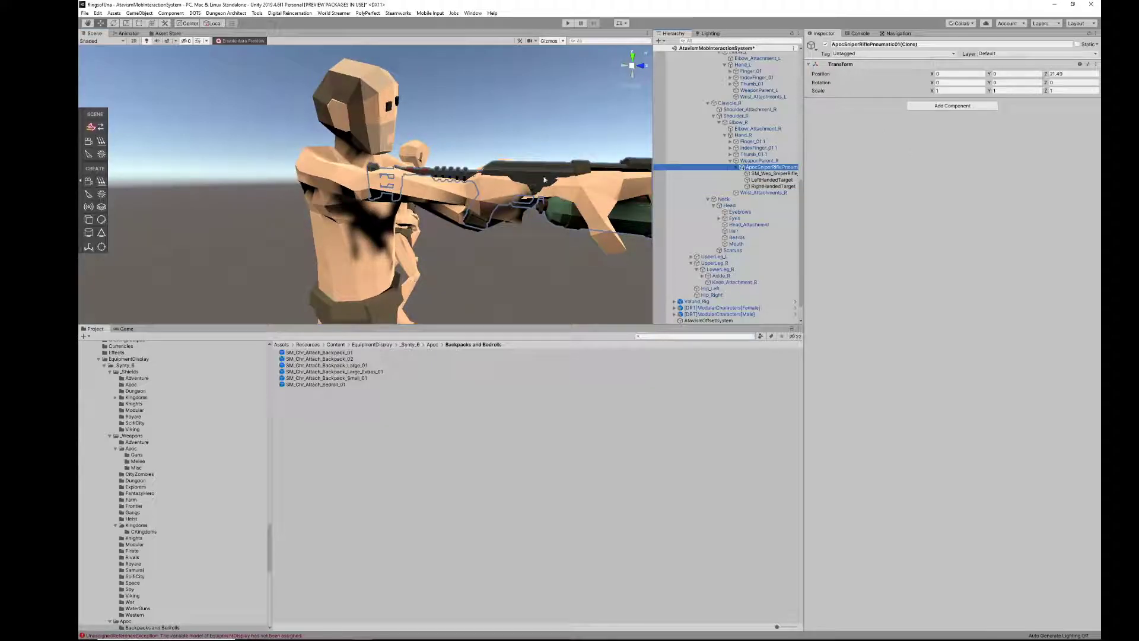
pyautogui.click(749, 161)
pyautogui.click(737, 168)
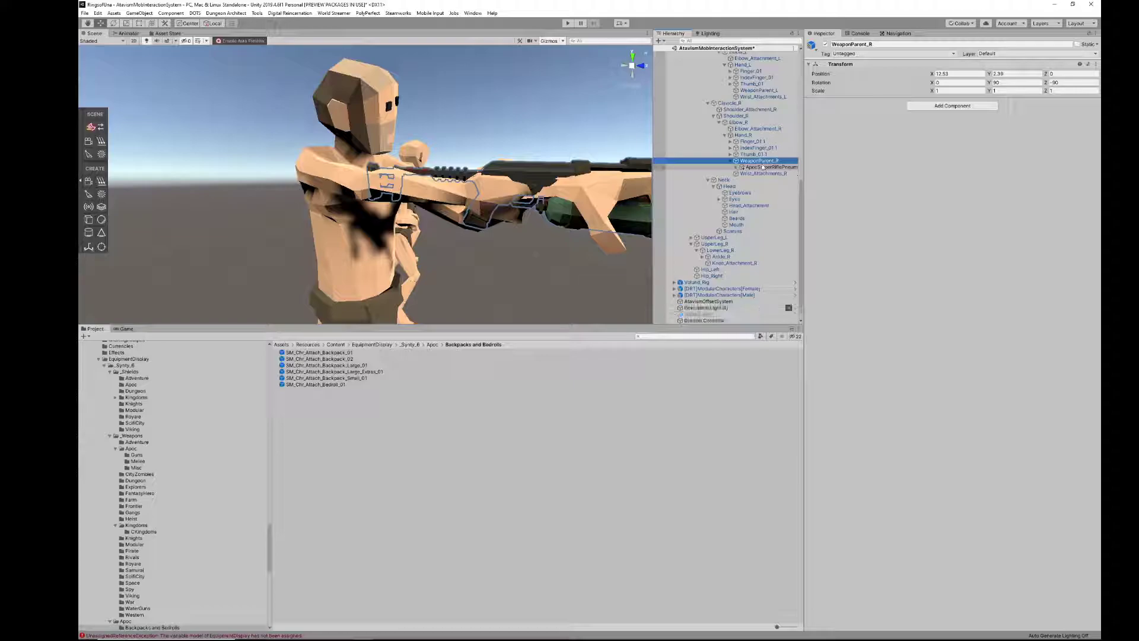
pyautogui.doubleClick(765, 168)
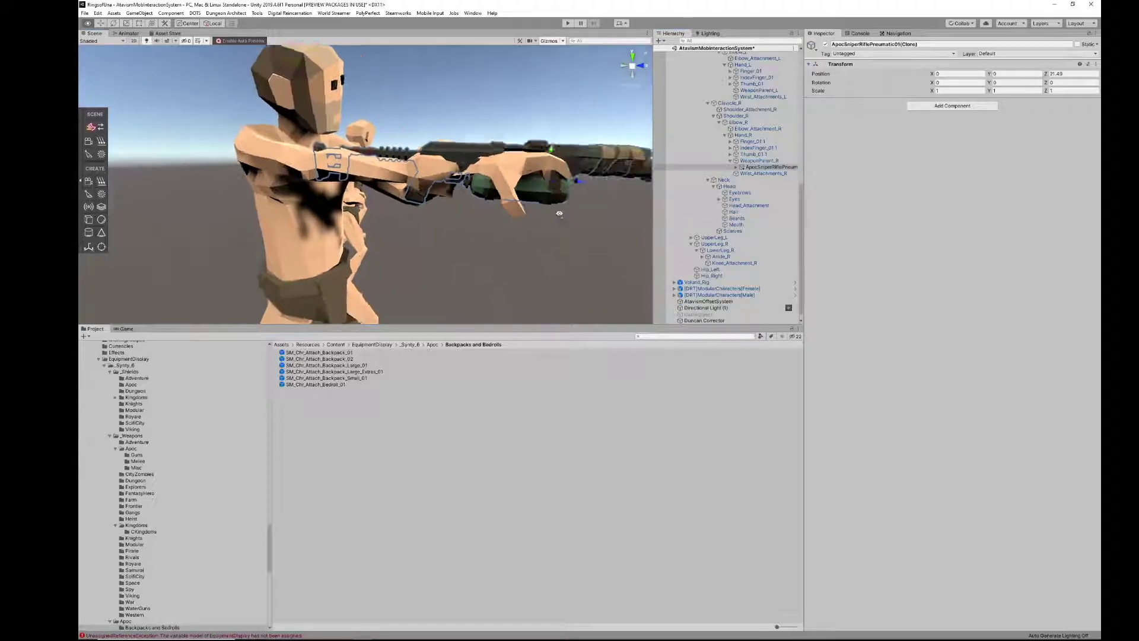
pyautogui.moveTo(559, 209); pyautogui.dragTo(468, 197, button='right')
pyautogui.moveTo(414, 175); pyautogui.dragTo(412, 169)
pyautogui.press('w')
pyautogui.moveTo(440, 148); pyautogui.dragTo(440, 146, button='right')
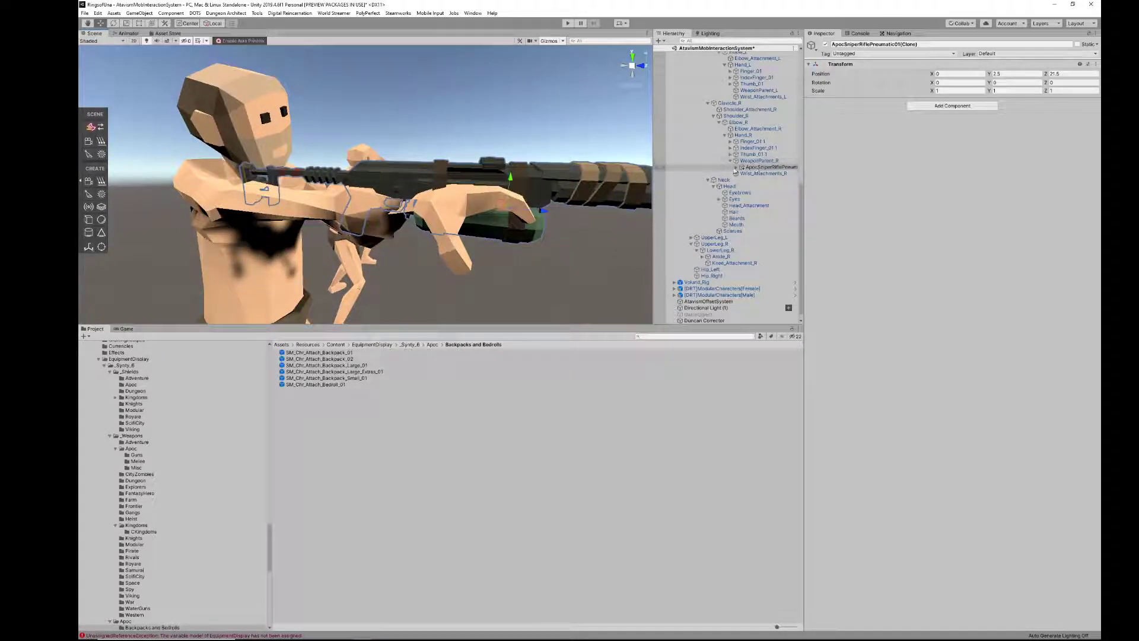
# Move RightHandedTarget along the rifle to about Z -30.
pyautogui.click(736, 168)
pyautogui.click(771, 186)
pyautogui.moveTo(431, 208); pyautogui.dragTo(390, 207)
pyautogui.moveTo(437, 117); pyautogui.dragTo(634, 178, button='right')
# Rotate LeftHandedTarget to about -13, 49, 129 to turn the left hand around the rifle.
pyautogui.click(771, 174)
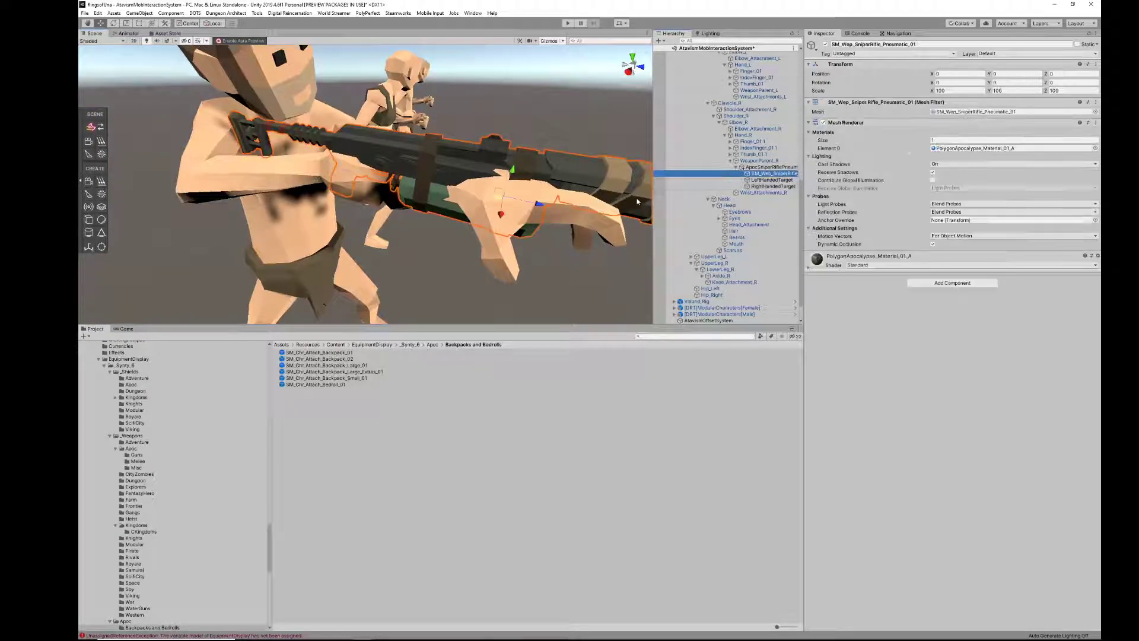
pyautogui.click(765, 180)
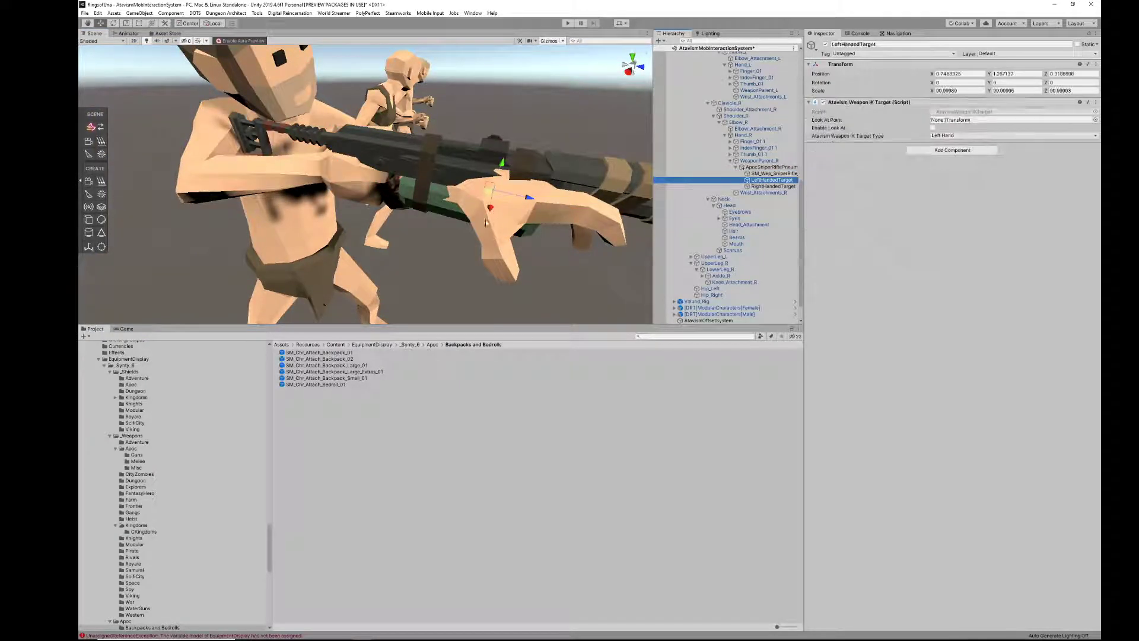
pyautogui.click(113, 23)
pyautogui.moveTo(416, 172); pyautogui.dragTo(497, 117, button='right')
pyautogui.moveTo(494, 148); pyautogui.dragTo(565, 120)
pyautogui.moveTo(565, 121); pyautogui.dragTo(444, 129, button='right')
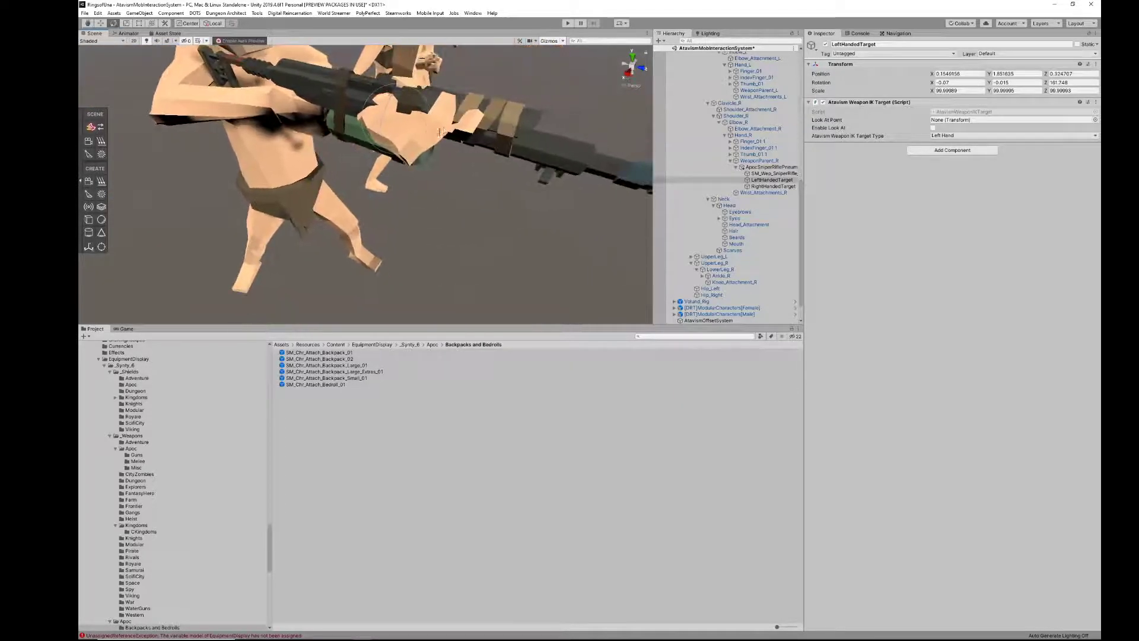
pyautogui.moveTo(417, 137)
pyautogui.mouseDown()
pyautogui.moveTo(397, 143)
pyautogui.moveTo(429, 93)
pyautogui.moveTo(431, 140)
pyautogui.mouseUp()
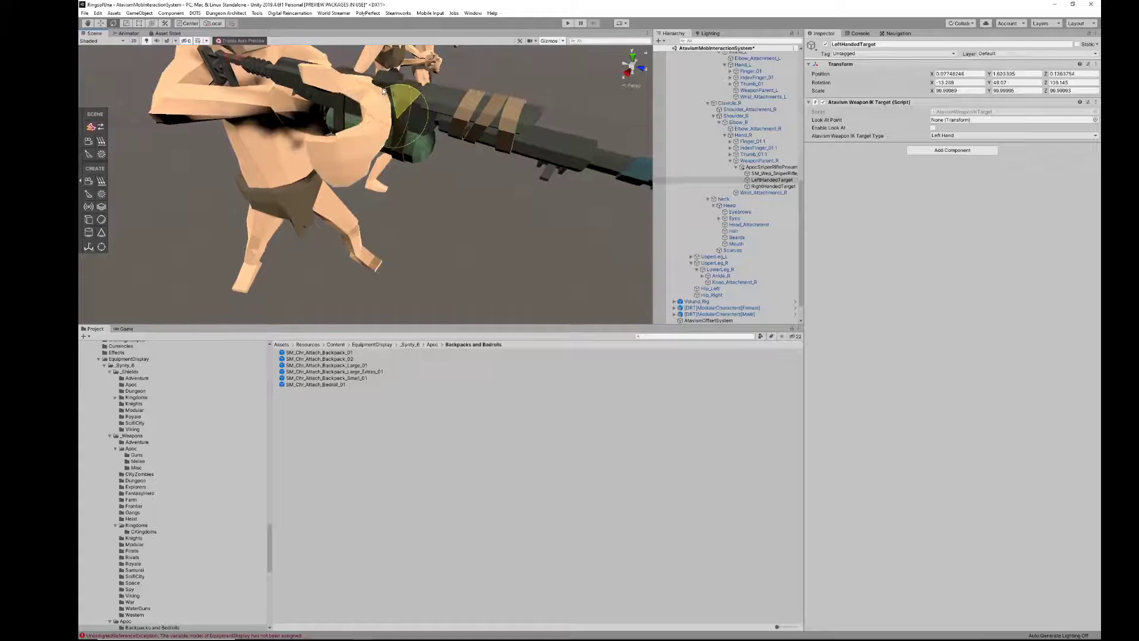
# Rotate LeftHandedTarget further around its Z axis to turn the left palm toward the rifle.
pyautogui.moveTo(474, 89)
pyautogui.mouseDown(button='right')
pyautogui.moveTo(499, 102)
pyautogui.moveTo(504, 121)
pyautogui.moveTo(481, 93)
pyautogui.mouseUp(button='right')
pyautogui.press('s')
pyautogui.press('w')
pyautogui.moveTo(417, 72); pyautogui.dragTo(496, 65)
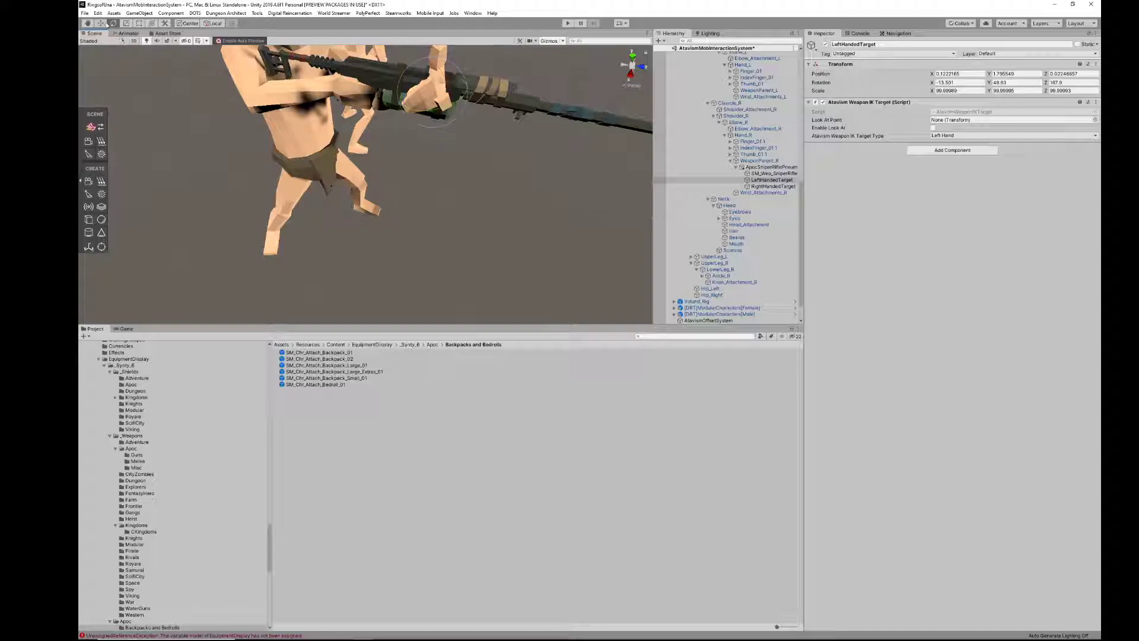
# Move LeftHandedTarget to about -12.1, -14.2, -0.2 so the left hand supports the rifle from below.
pyautogui.moveTo(432, 98)
pyautogui.mouseDown()
pyautogui.moveTo(482, 84)
pyautogui.moveTo(429, 114)
pyautogui.moveTo(429, 99)
pyautogui.moveTo(427, 121)
pyautogui.moveTo(448, 105)
pyautogui.moveTo(433, 107)
pyautogui.mouseUp()
pyautogui.moveTo(514, 136); pyautogui.dragTo(302, 97, button='right')
pyautogui.press('w')
pyautogui.moveTo(381, 204); pyautogui.dragTo(356, 188)
pyautogui.moveTo(396, 176); pyautogui.dragTo(315, 152, button='right')
pyautogui.moveTo(378, 204); pyautogui.dragTo(386, 204)
pyautogui.moveTo(300, 147); pyautogui.dragTo(442, 139, button='right')
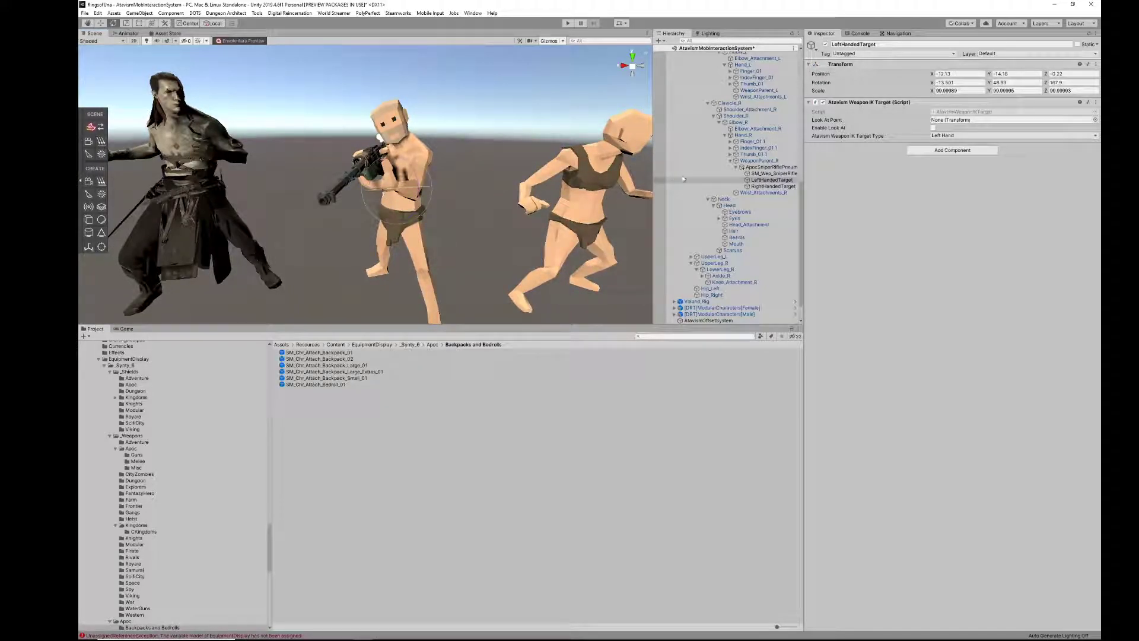
# Rotate RightHandedTarget to about 3.3, -18.2, -88 to level the aimed rifle.
pyautogui.click(658, 188)
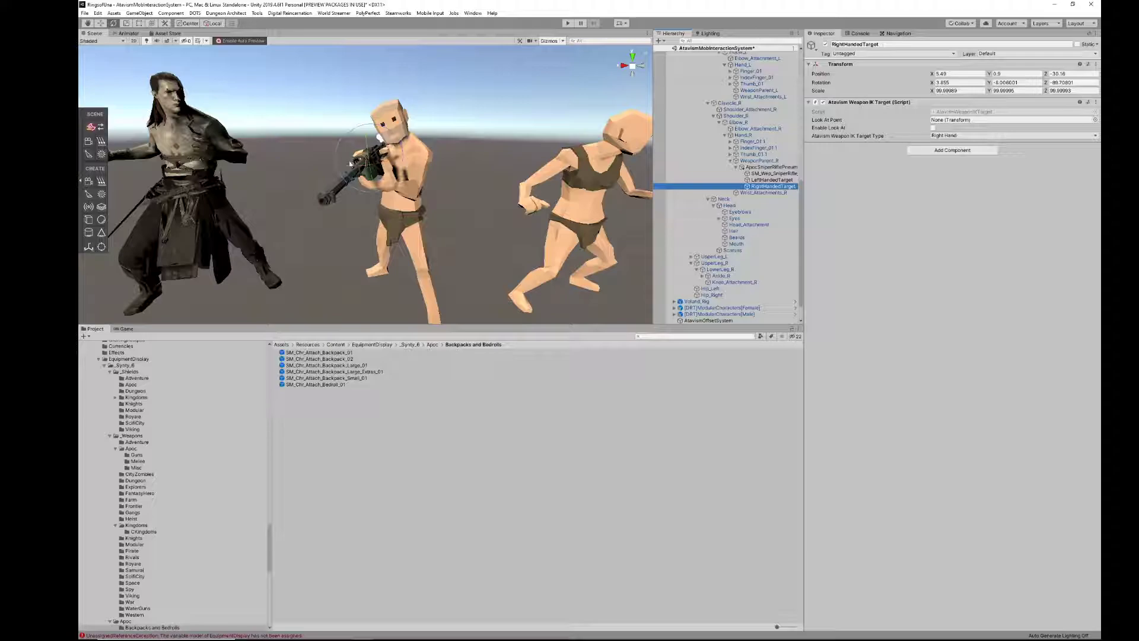
pyautogui.moveTo(346, 168); pyautogui.dragTo(387, 167)
pyautogui.moveTo(442, 169); pyautogui.dragTo(608, 160, button='right')
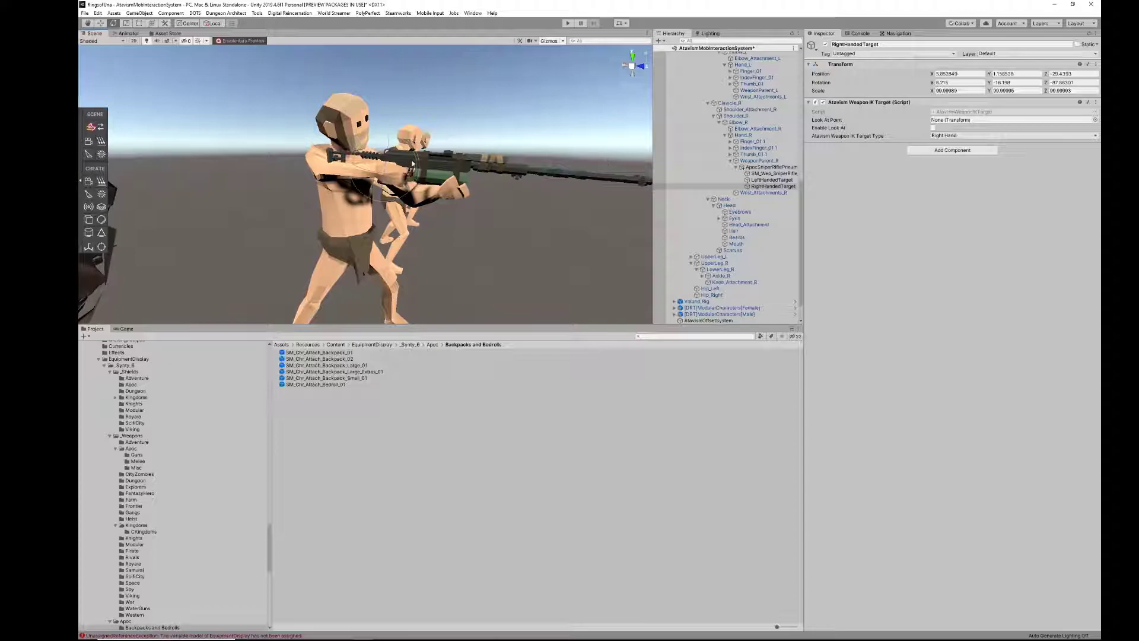
pyautogui.moveTo(414, 156); pyautogui.dragTo(413, 147)
pyautogui.moveTo(519, 183); pyautogui.dragTo(610, 201, button='right')
pyautogui.press('a')
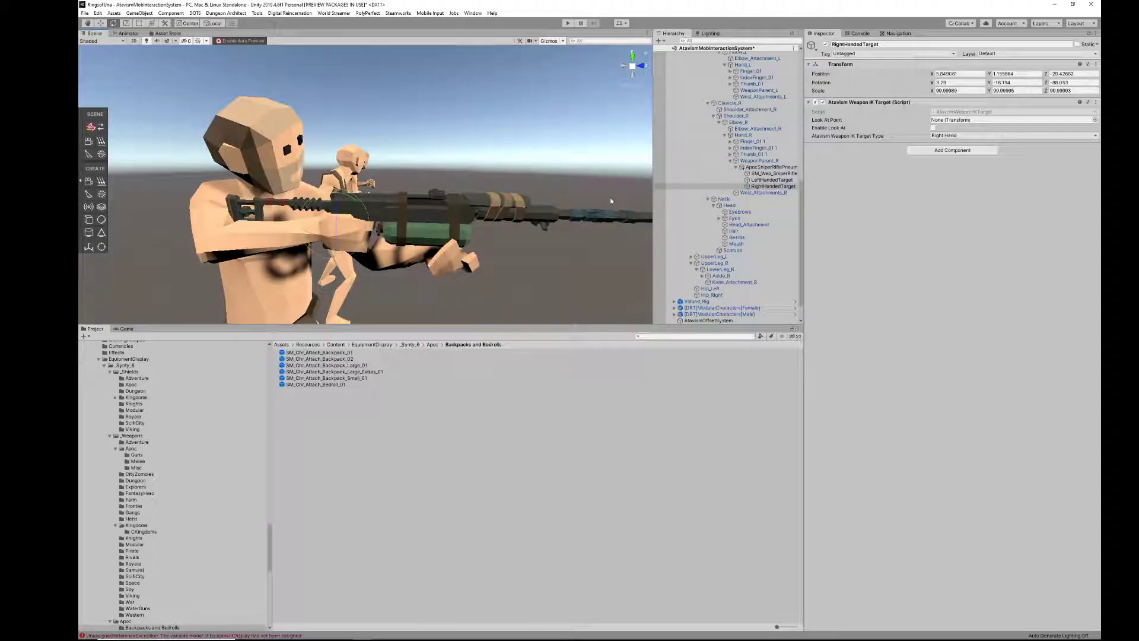
# Reselect AtavismOffsetSystem, then create the sniper rifle's item offset and save its weapon IK offset.
pyautogui.moveTo(771, 186); pyautogui.dragTo(765, 180)
pyautogui.click(734, 169)
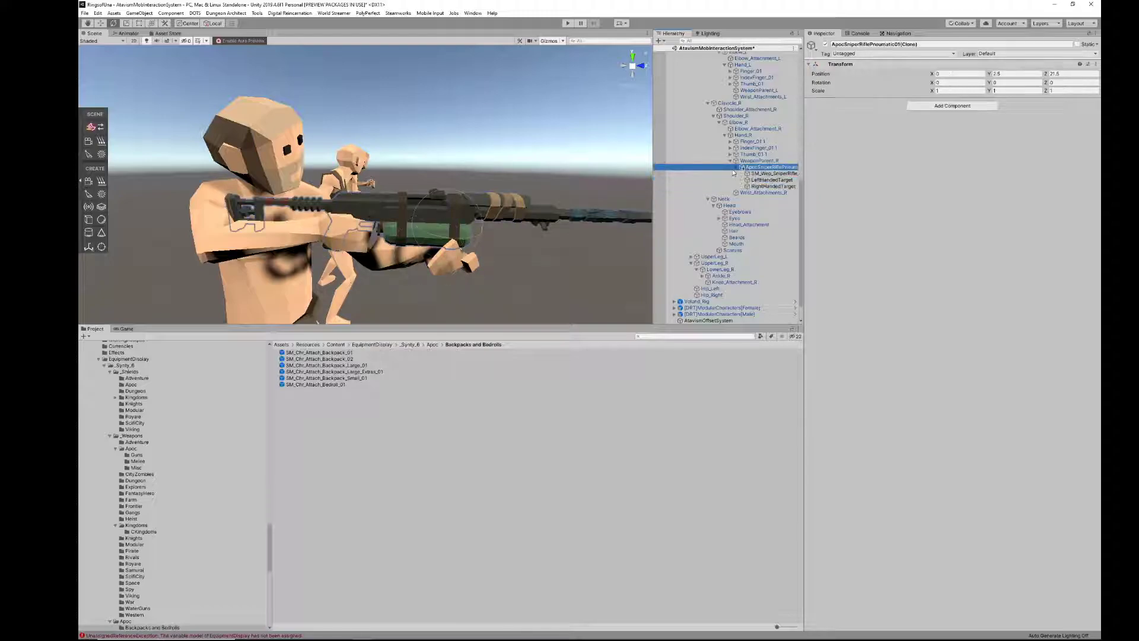
pyautogui.click(738, 167)
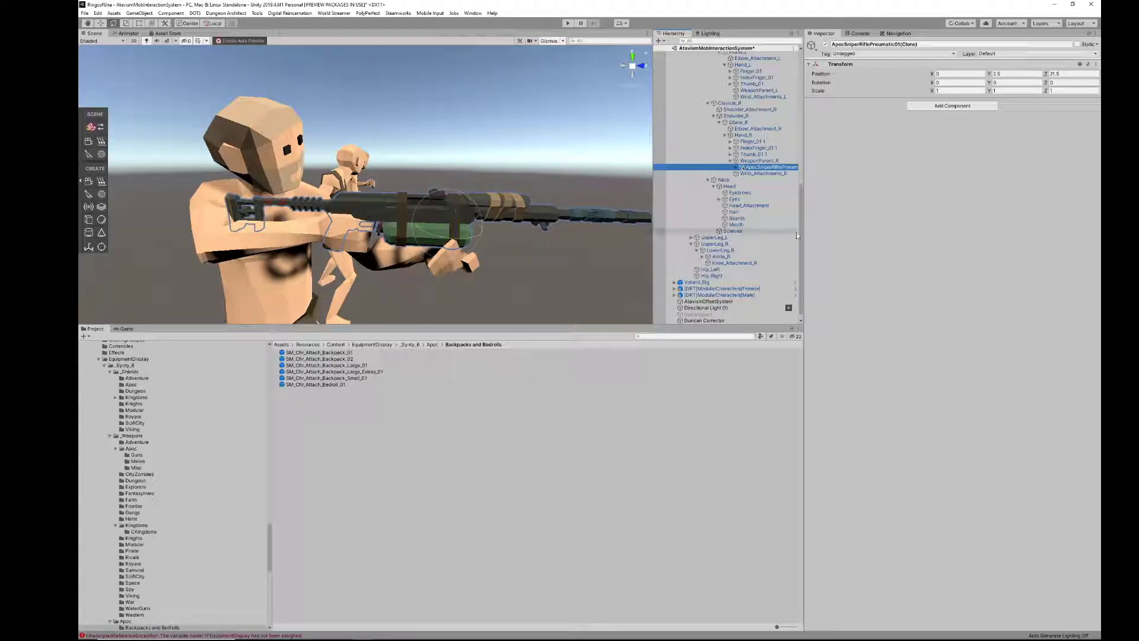
pyautogui.scroll(-1, 797, 235)
pyautogui.click(710, 295)
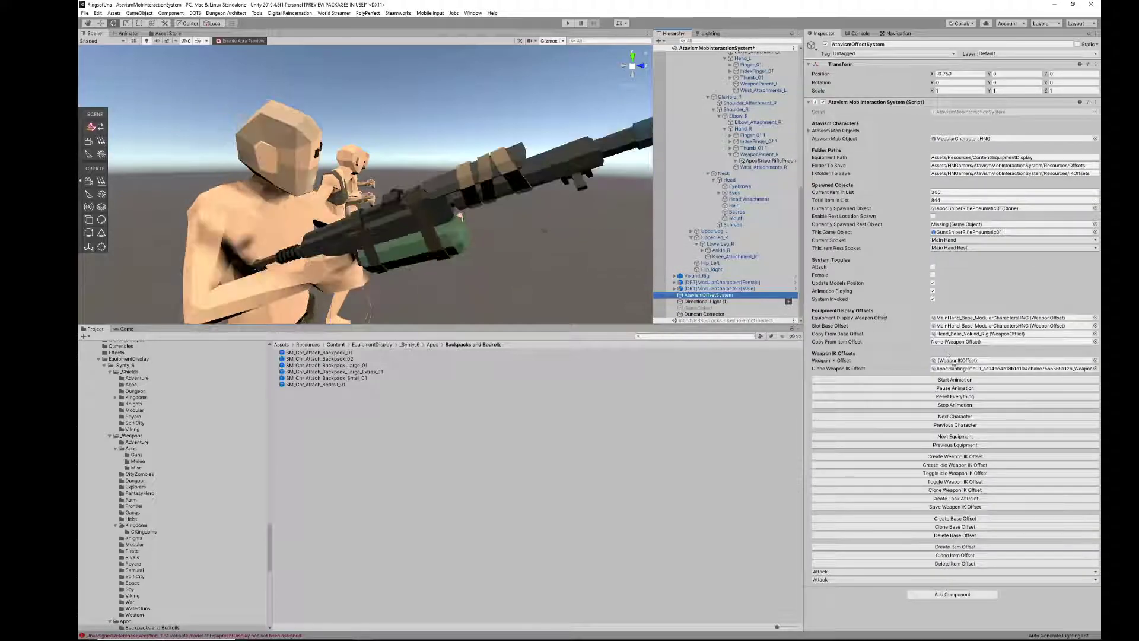
pyautogui.click(955, 547)
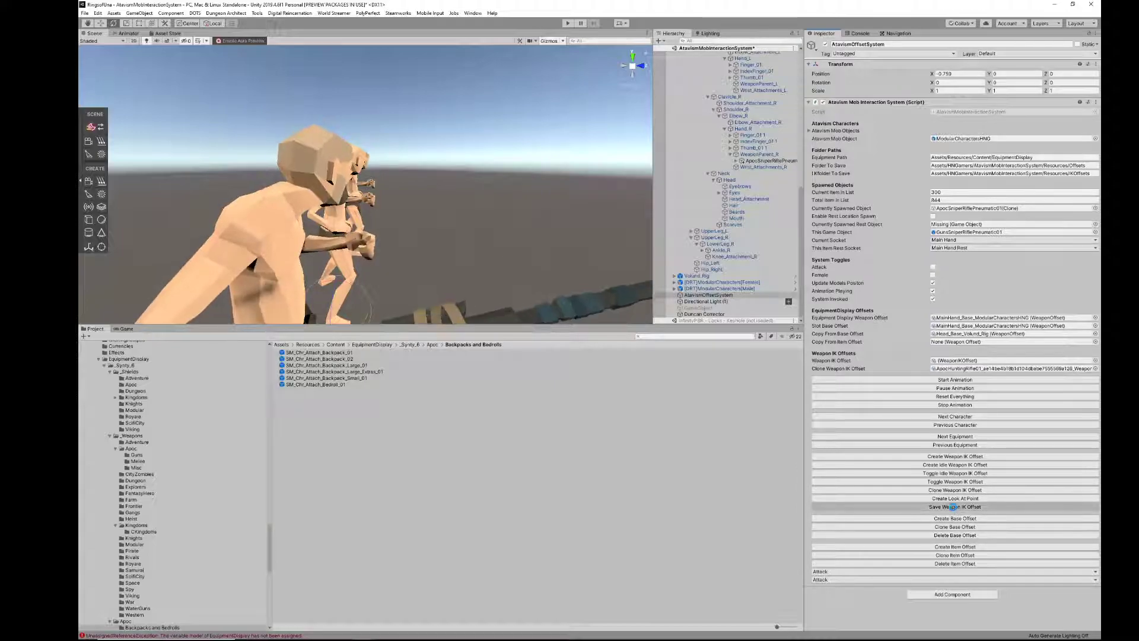
# Save the sniper rifle's weapon IK offset, then check its pose with the Rifle animation by cycling to the next equipment and back.
pyautogui.click(953, 507)
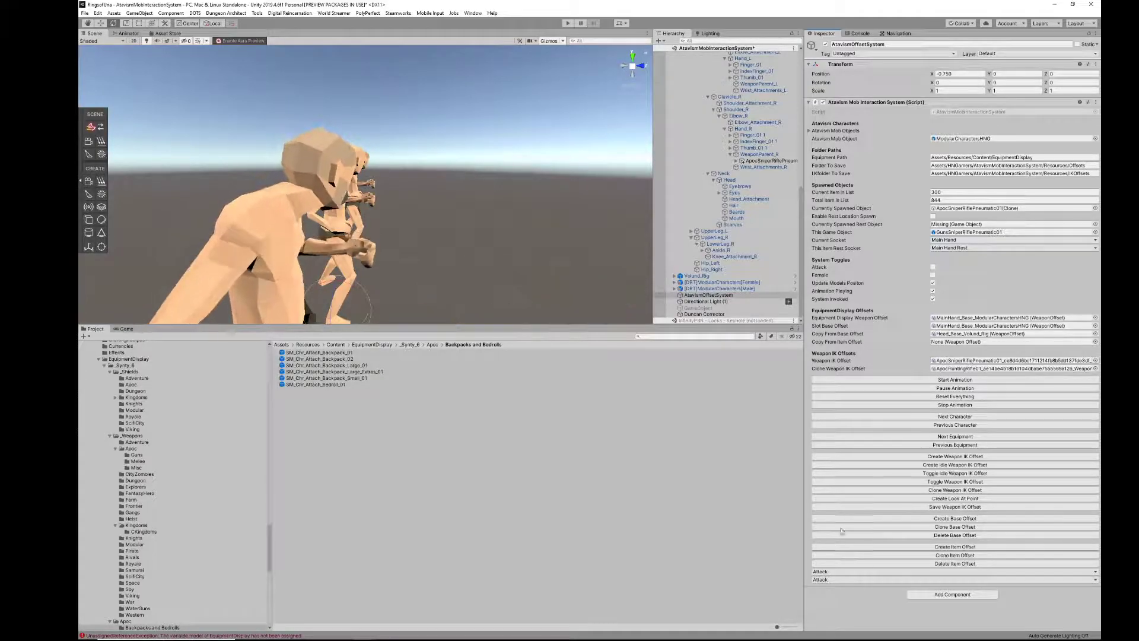
pyautogui.click(843, 572)
pyautogui.click(838, 579)
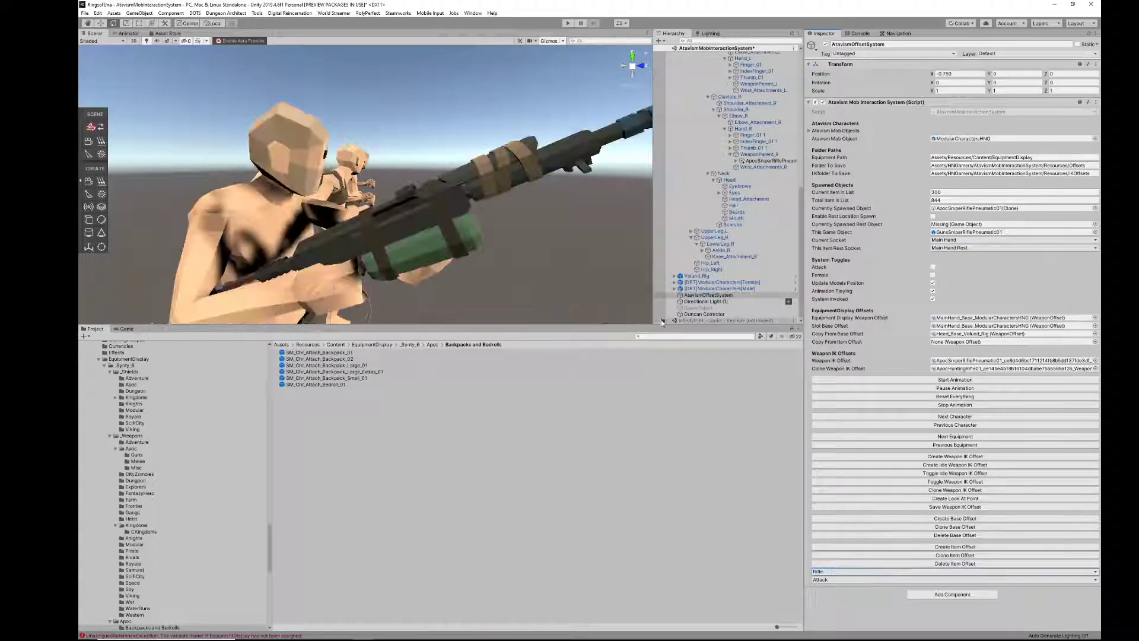
pyautogui.moveTo(468, 272)
pyautogui.mouseDown(button='right')
pyautogui.moveTo(468, 242)
pyautogui.moveTo(461, 272)
pyautogui.mouseUp(button='right')
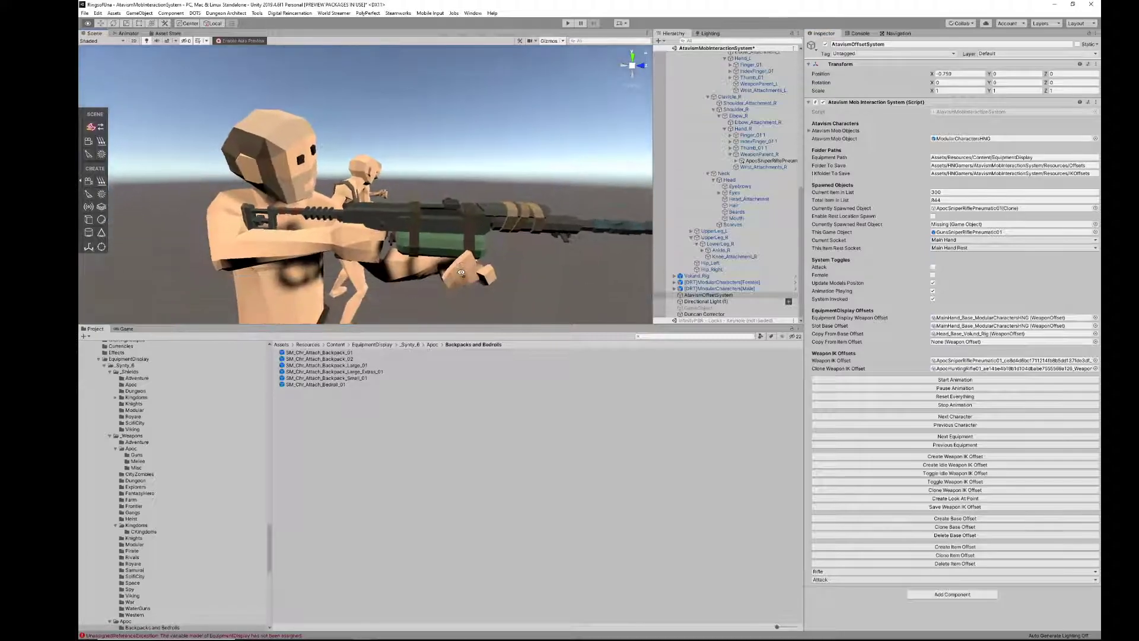
pyautogui.click(944, 437)
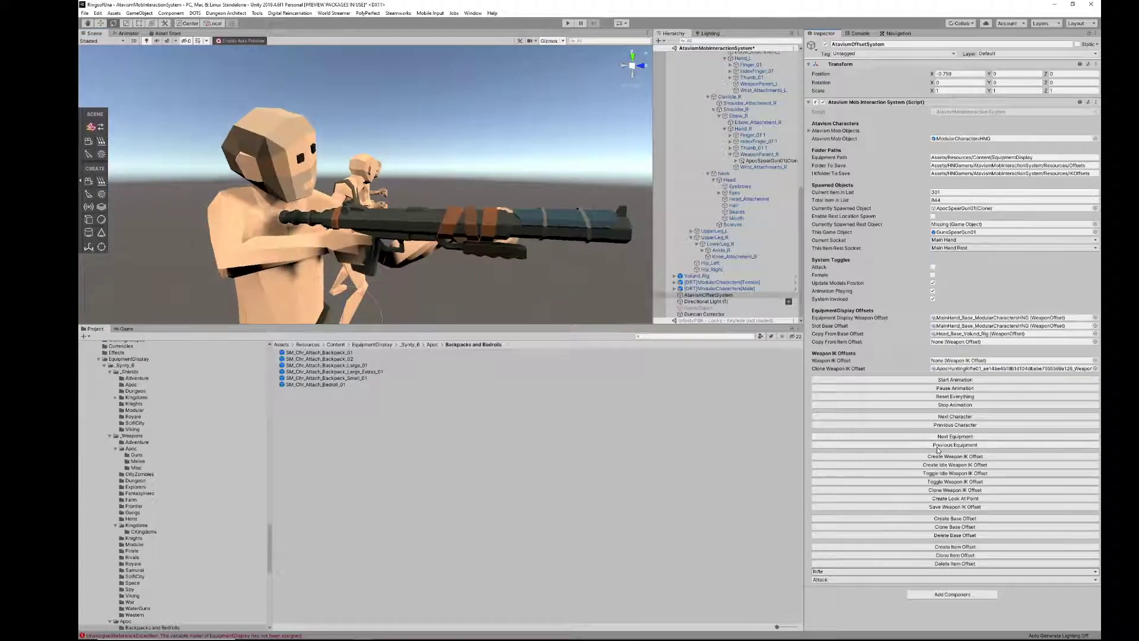
pyautogui.click(944, 445)
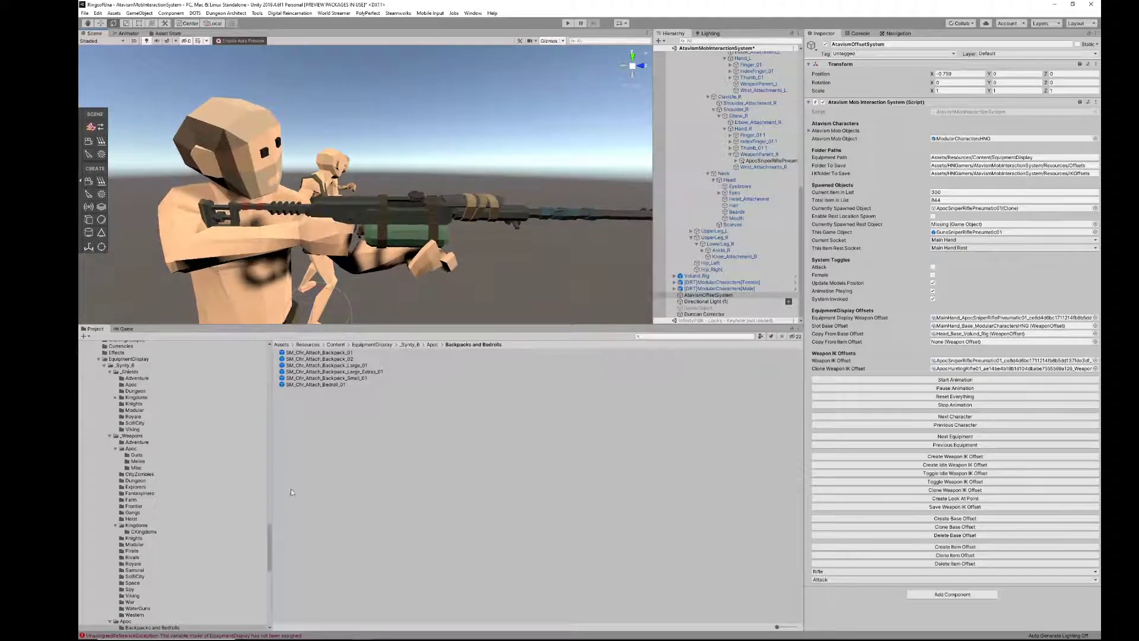
# Assign the pneumatic sniper rifle's saved MainHand offset as Copy From Item Offset and its saved weapon IK offset as Clone Weapon IK Offset.
pyautogui.scroll(10, 173, 451)
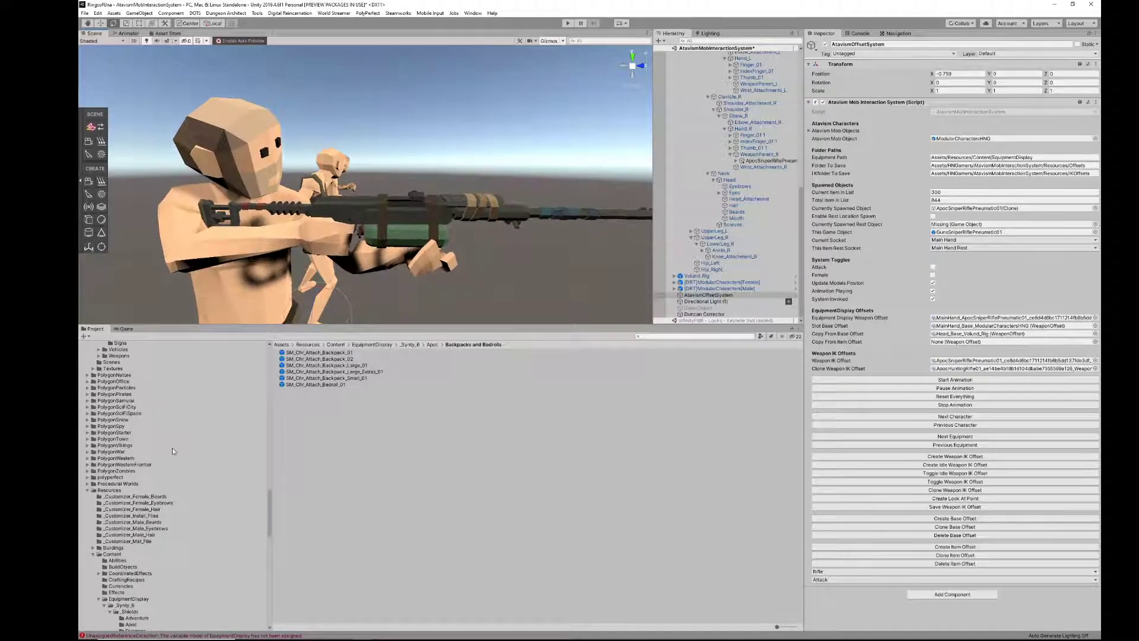
pyautogui.scroll(5, 172, 450)
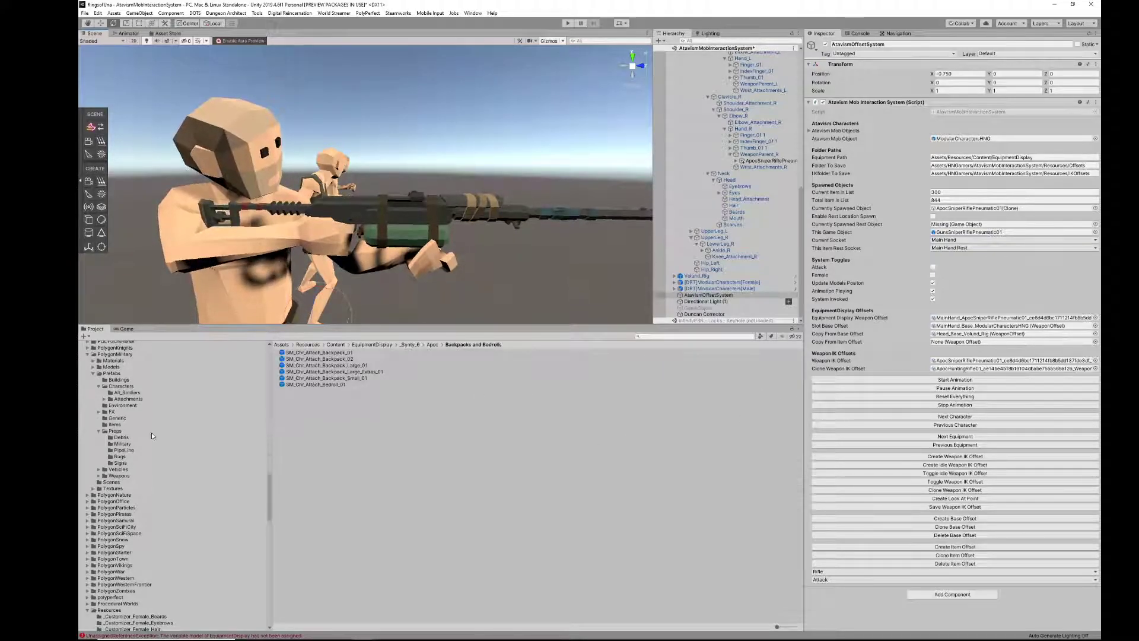
pyautogui.scroll(3, 151, 436)
pyautogui.scroll(15, 112, 440)
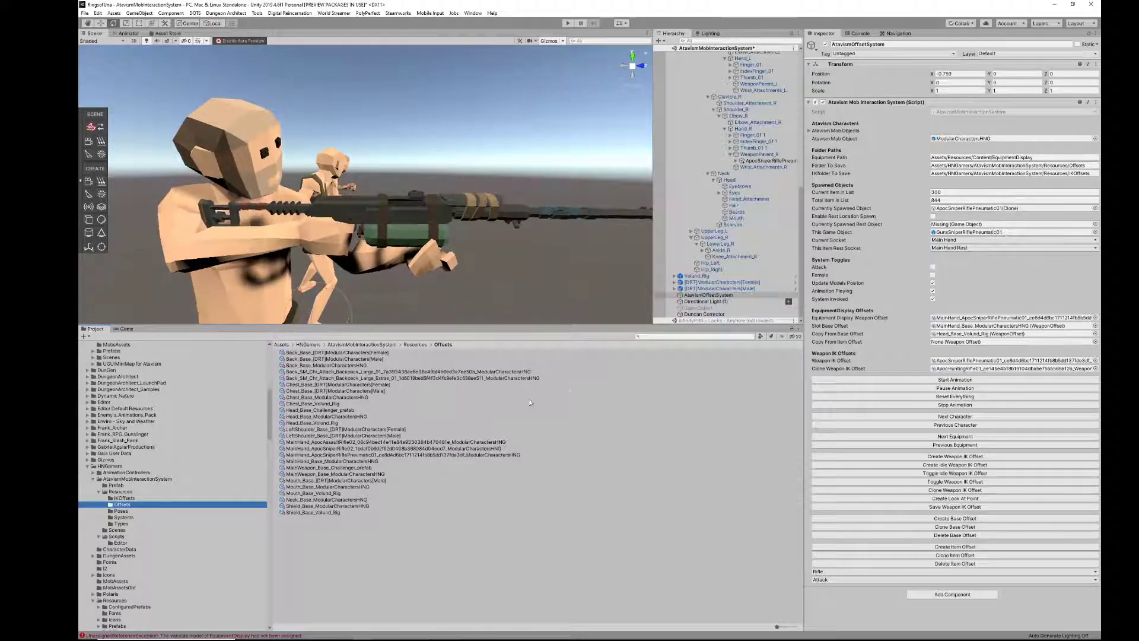
pyautogui.moveTo(321, 460); pyautogui.dragTo(889, 397)
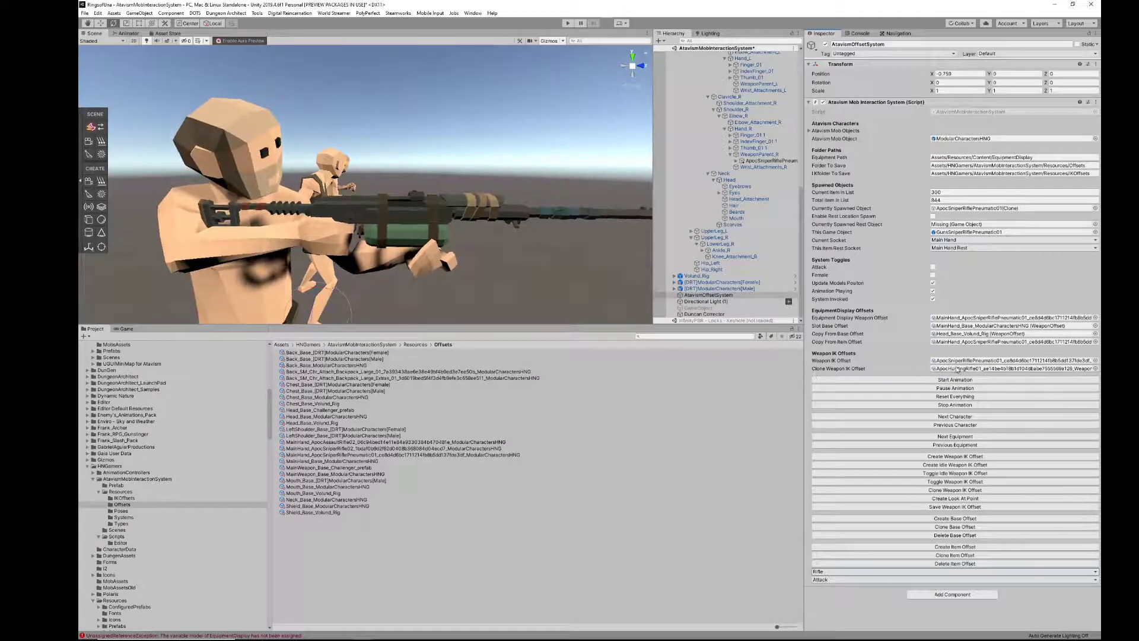
pyautogui.click(129, 497)
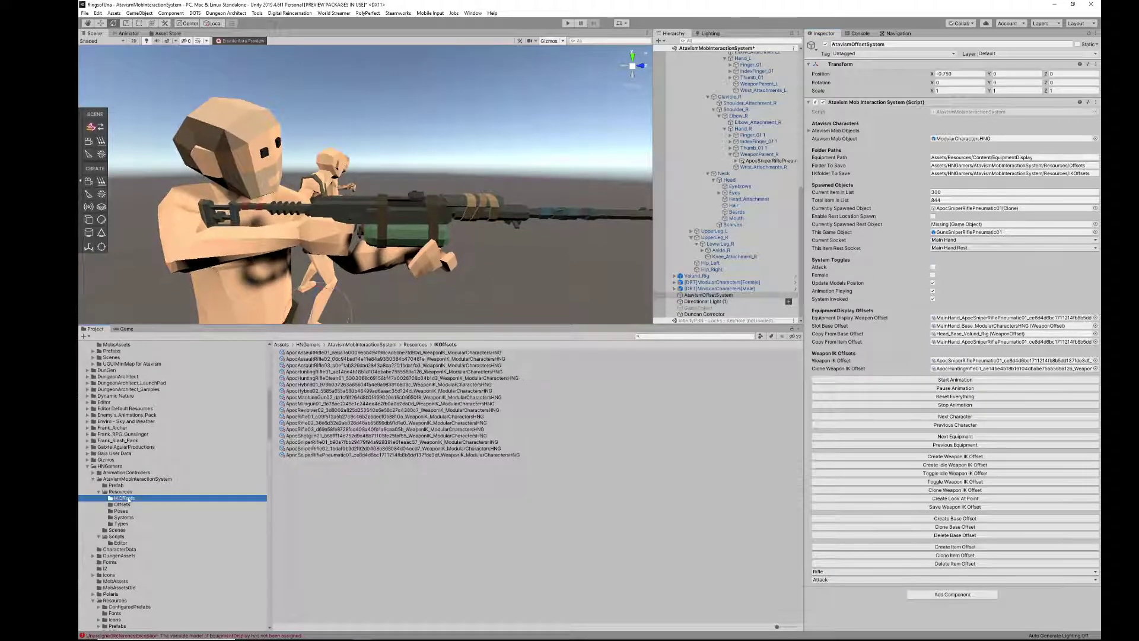
pyautogui.moveTo(301, 456)
pyautogui.mouseDown()
pyautogui.moveTo(593, 510)
pyautogui.moveTo(962, 534)
pyautogui.moveTo(968, 368)
pyautogui.mouseUp()
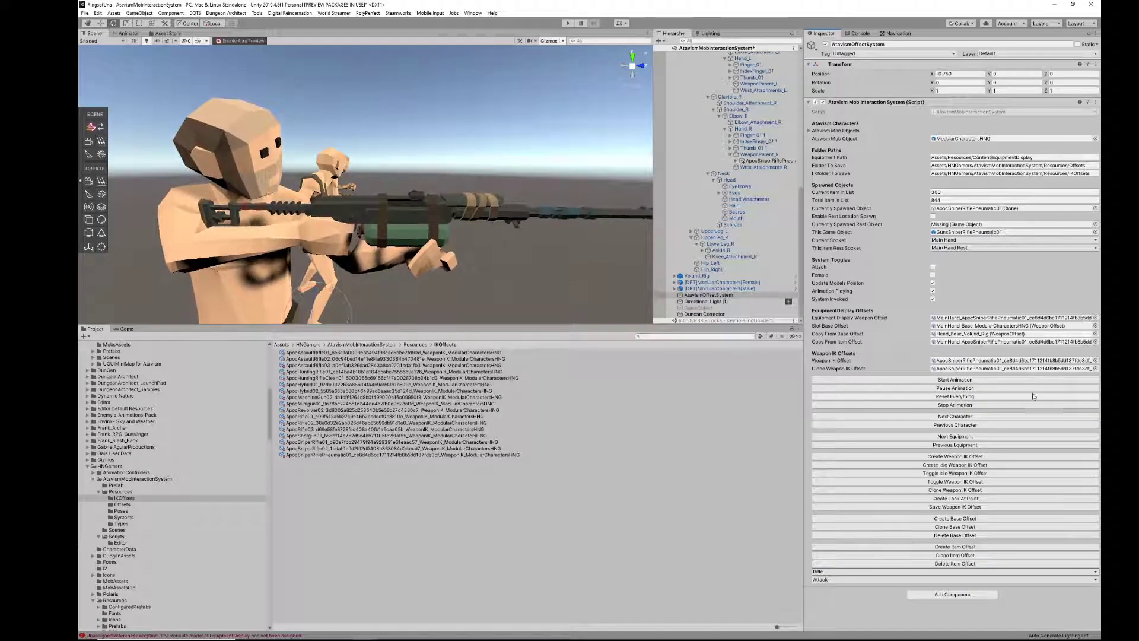
# Switch to the spear gun and clone the pneumatic sniper rifle's weapon IK offset onto it.
pyautogui.click(955, 437)
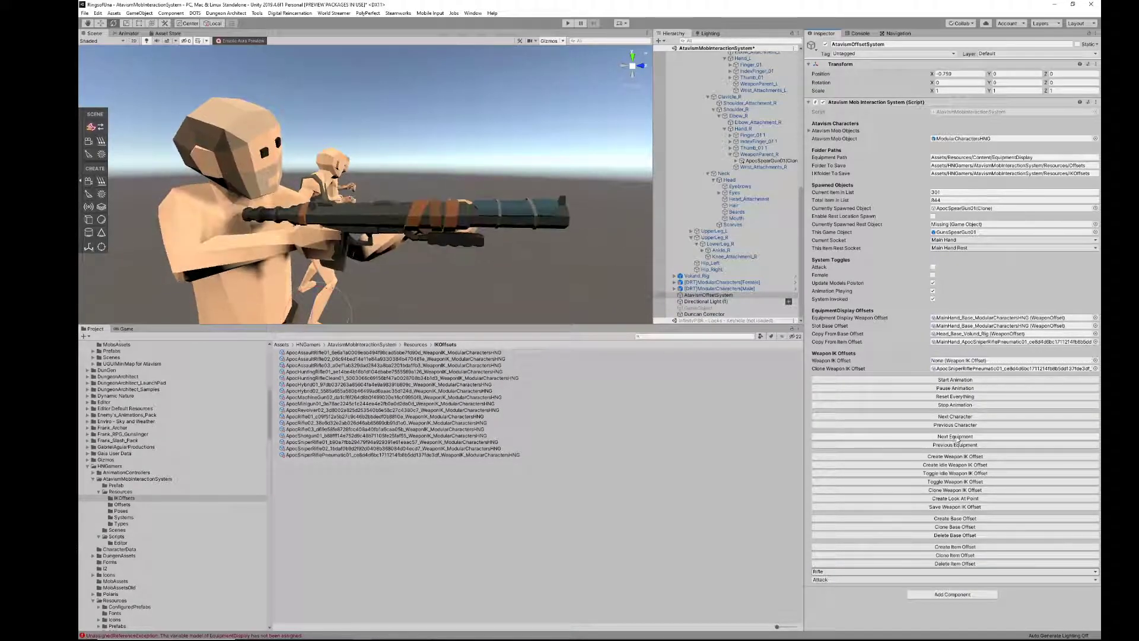
pyautogui.moveTo(584, 208); pyautogui.dragTo(380, 242, button='right')
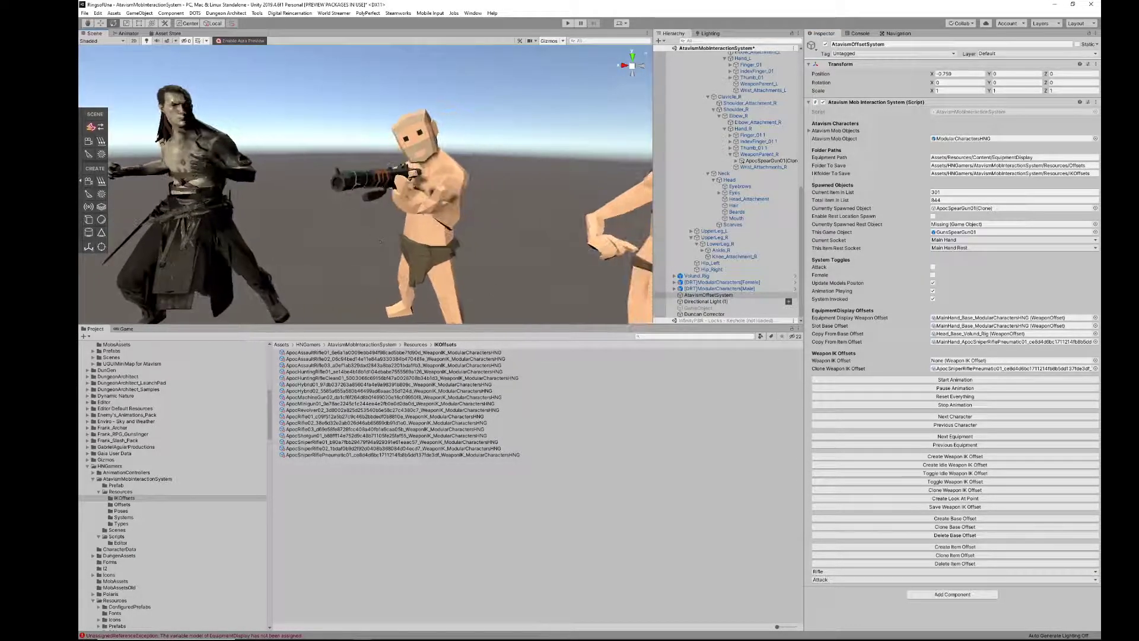
pyautogui.click(944, 490)
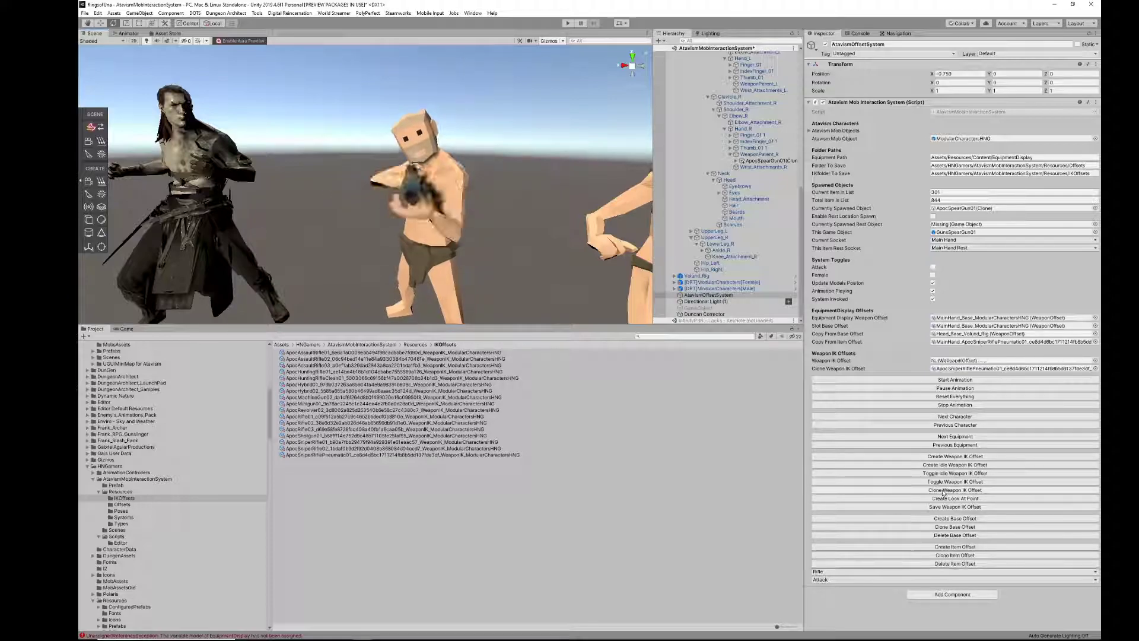
pyautogui.moveTo(517, 221); pyautogui.dragTo(723, 207, button='right')
pyautogui.press('d')
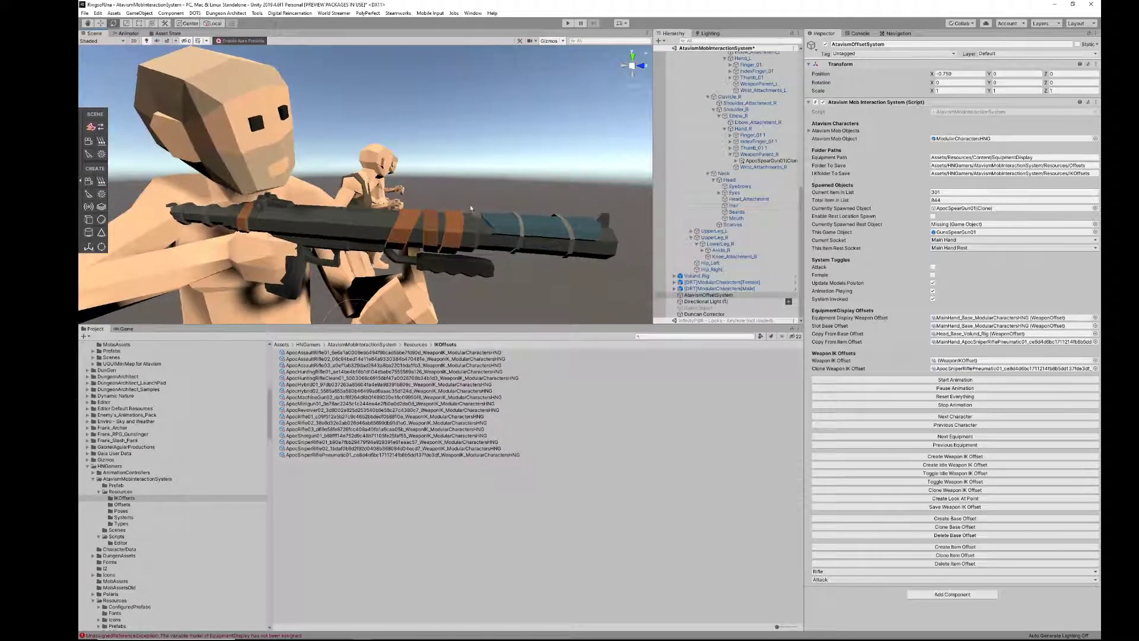
# Reselect AtavismOffsetSystem, clone the item offset for the spear gun and play the Rifle animation.
pyautogui.click(416, 252)
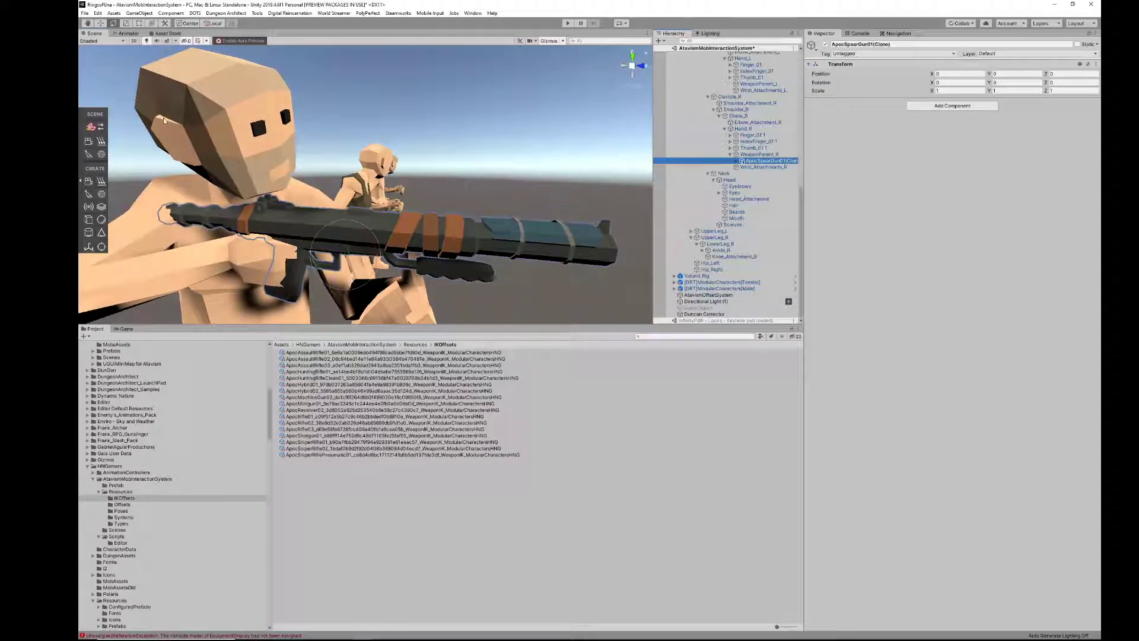
pyautogui.click(706, 289)
pyautogui.click(709, 295)
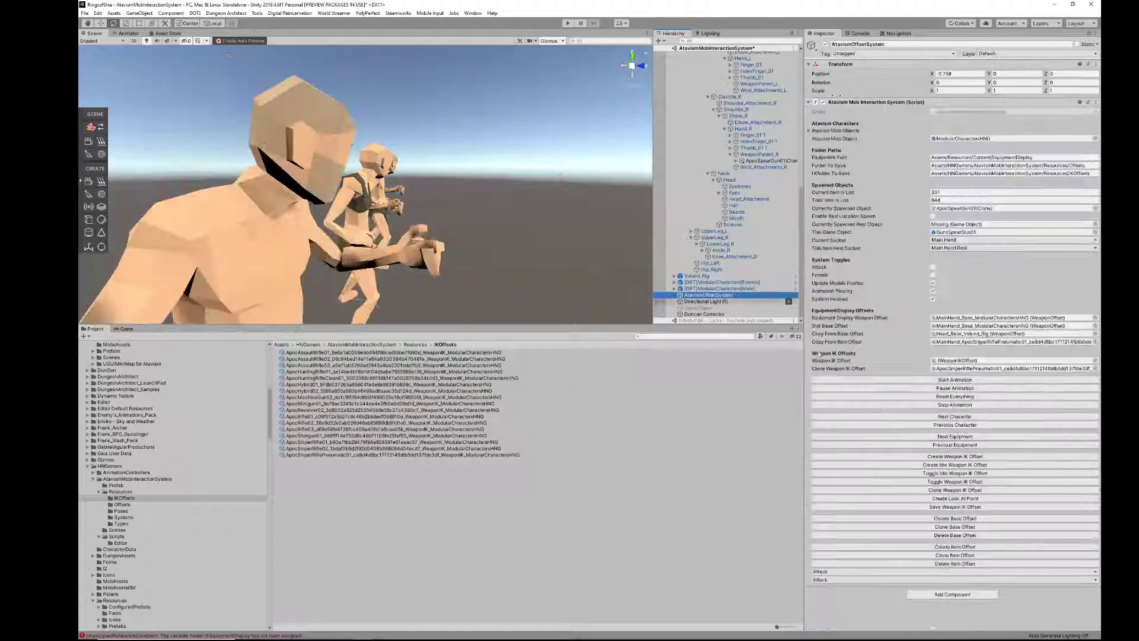
pyautogui.click(954, 556)
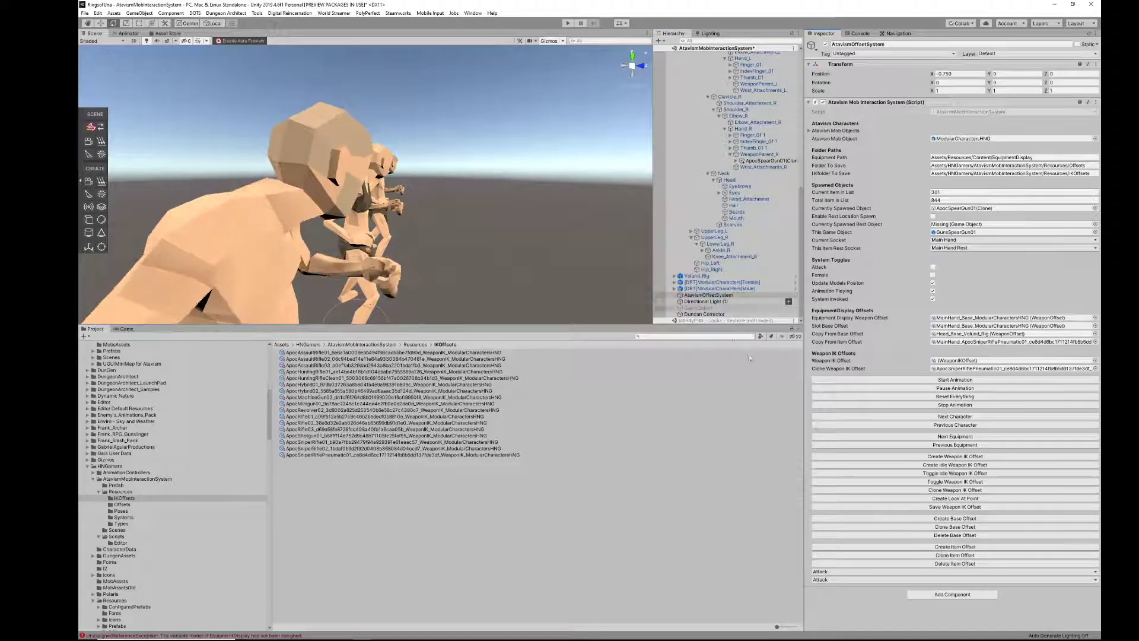
pyautogui.click(851, 579)
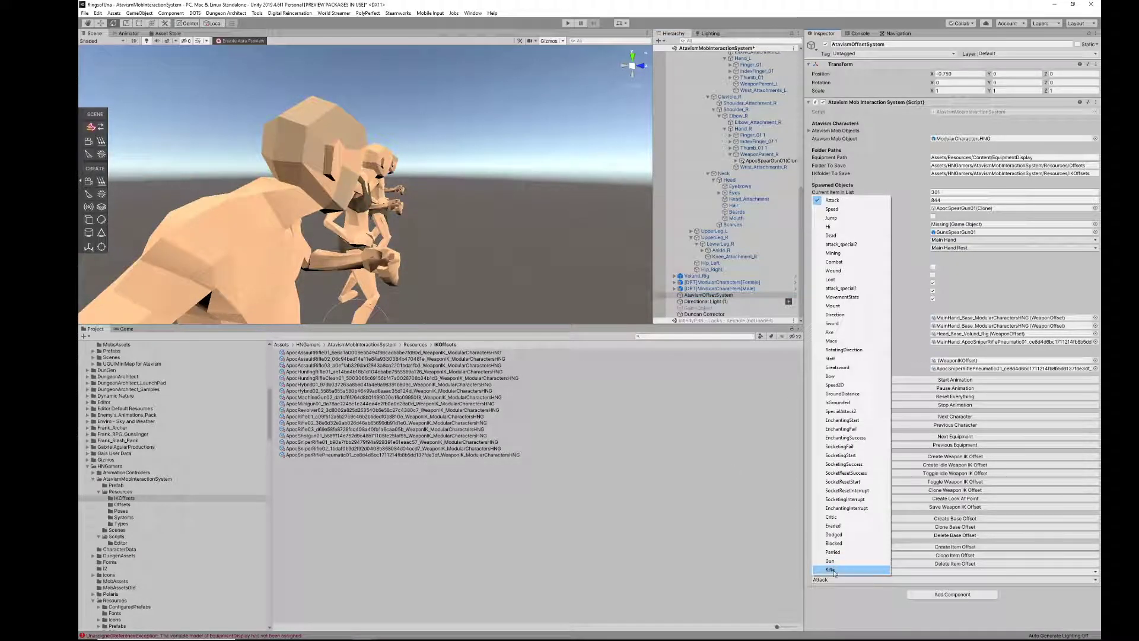
pyautogui.click(831, 570)
pyautogui.keyDown('alt'); pyautogui.moveTo(401, 244); pyautogui.dragTo(414, 281); pyautogui.keyUp('alt')
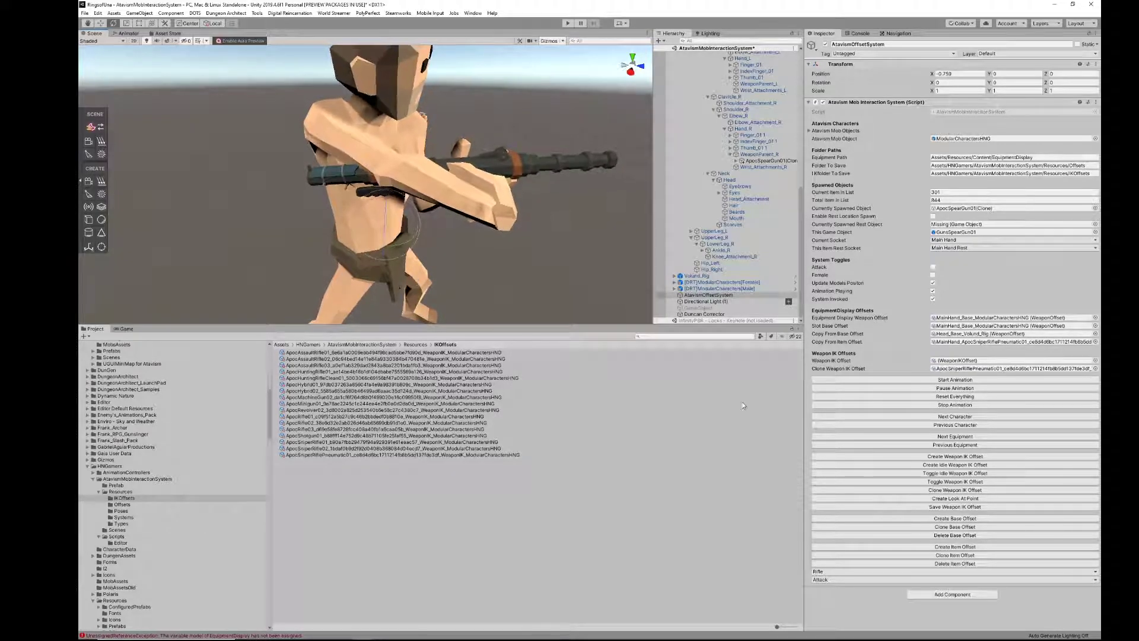
# Reload the spear gun by cycling the equipment forward and back, and clone the weapon IK offset onto it again.
pyautogui.click(953, 436)
pyautogui.click(950, 445)
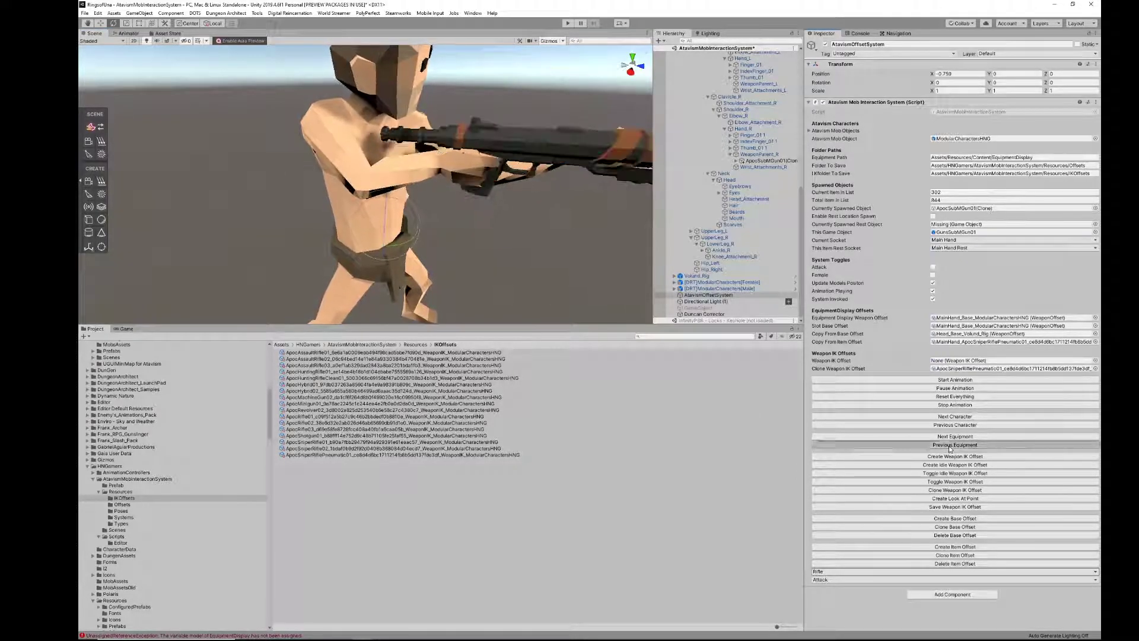
pyautogui.click(945, 506)
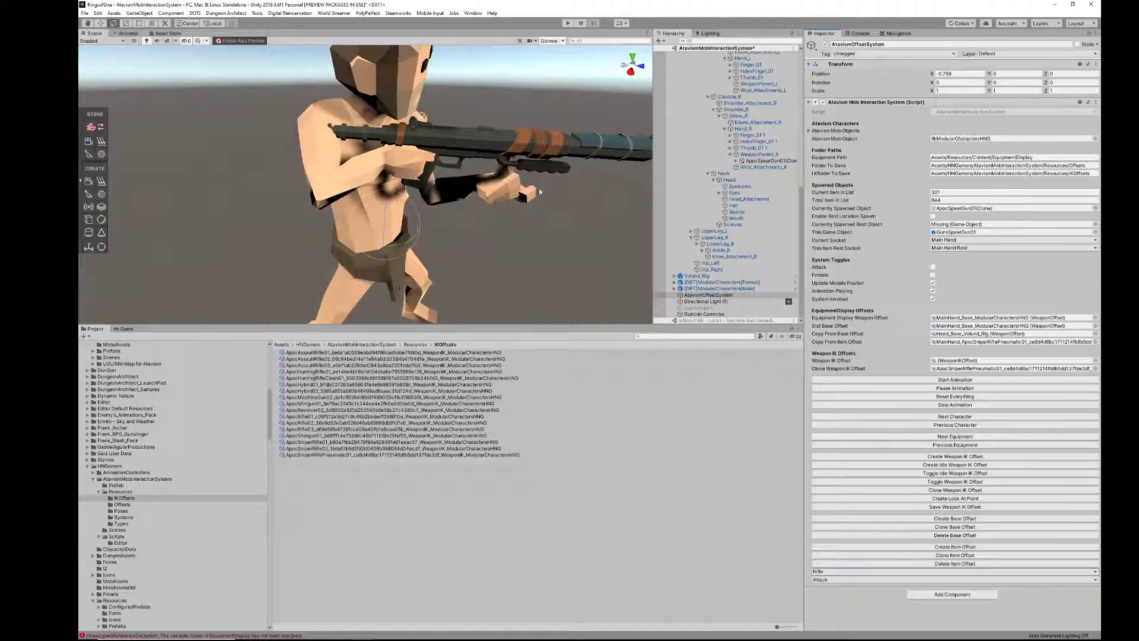
# Move the spear gun backward along its Z axis to about -7.2.
pyautogui.click(445, 157)
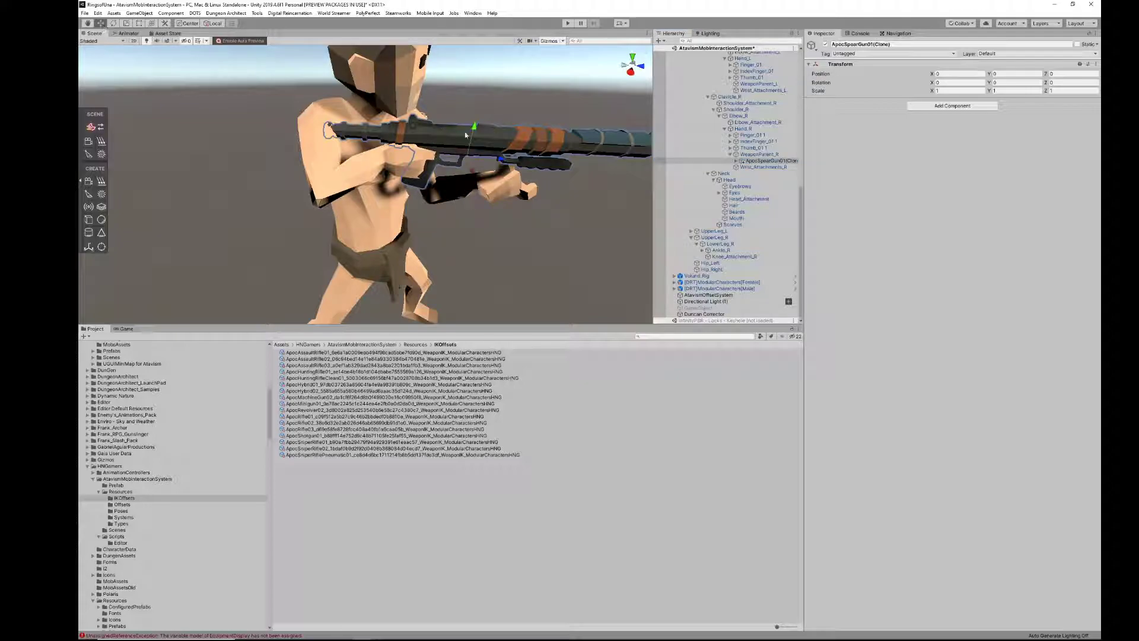
pyautogui.moveTo(500, 160); pyautogui.dragTo(481, 164)
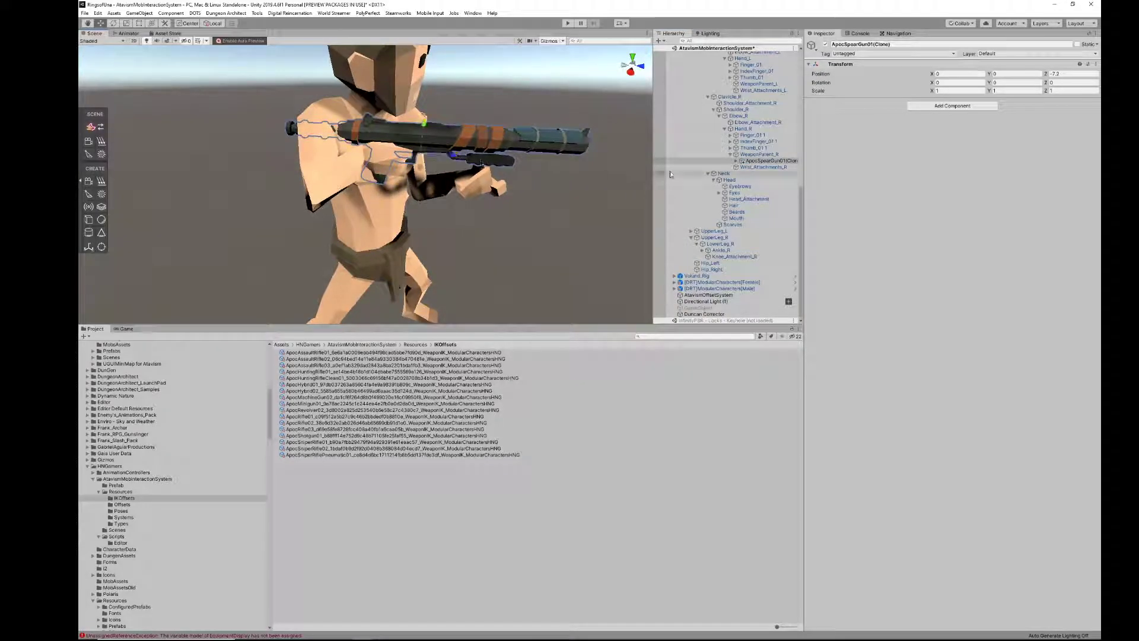
# Reposition the spear gun's RightHandedTarget along the gun and move LeftHandedTarget to about -21.5, -11, 23.8.
pyautogui.click(737, 161)
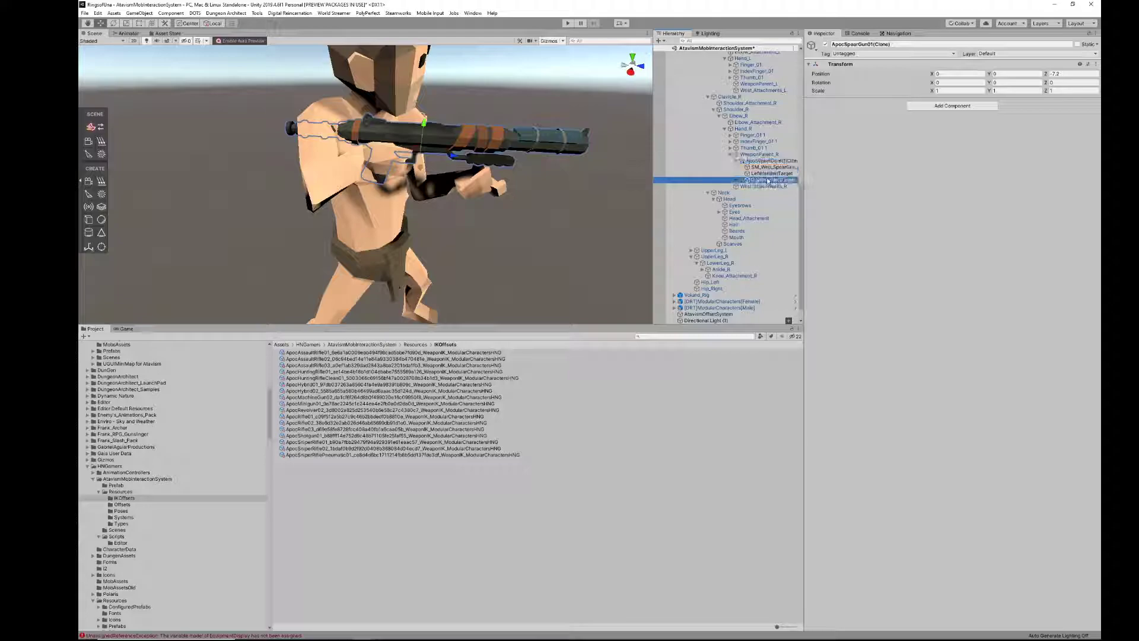
pyautogui.click(769, 180)
pyautogui.moveTo(323, 152); pyautogui.dragTo(396, 155)
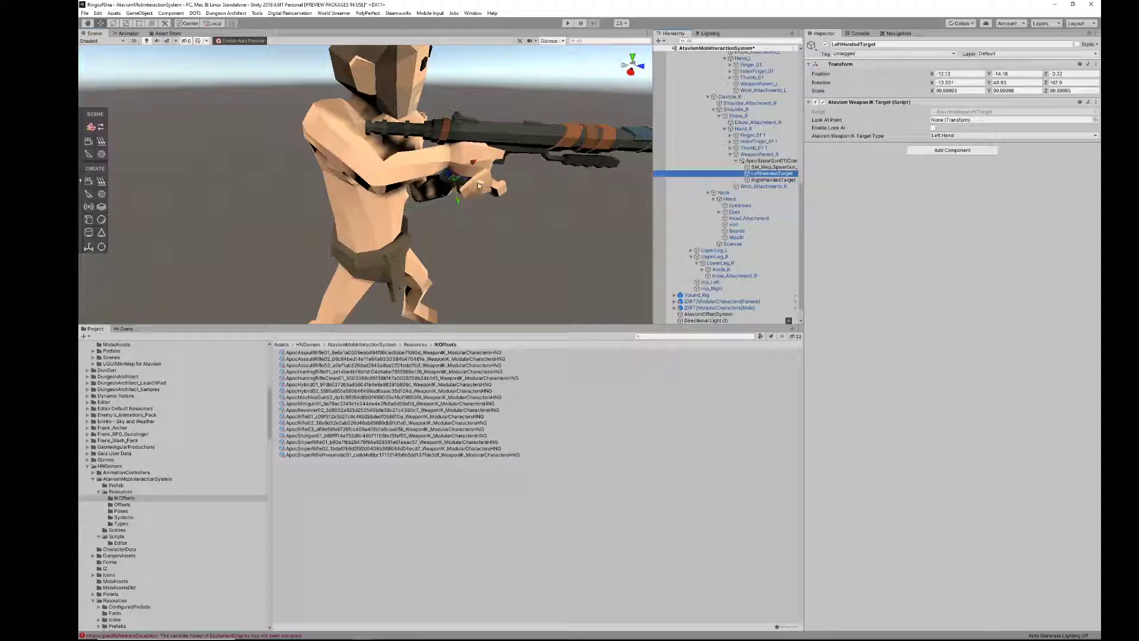
pyautogui.moveTo(479, 180); pyautogui.dragTo(422, 147)
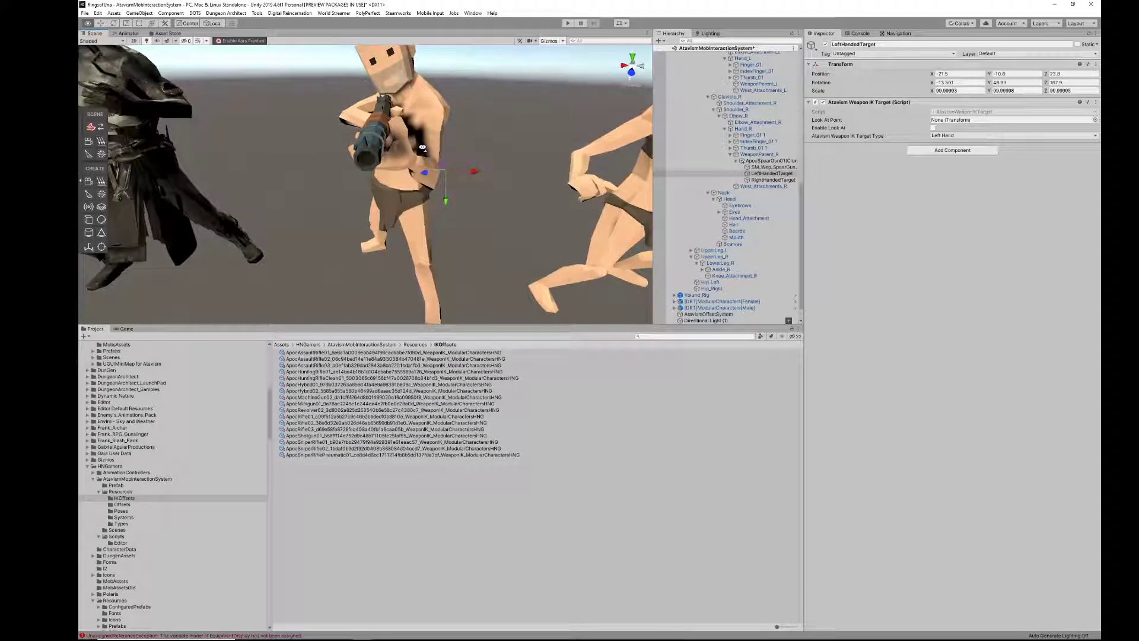
# Reselect AtavismOffsetSystem, create the spear gun's item offset and save its weapon IK offset.
pyautogui.click(703, 314)
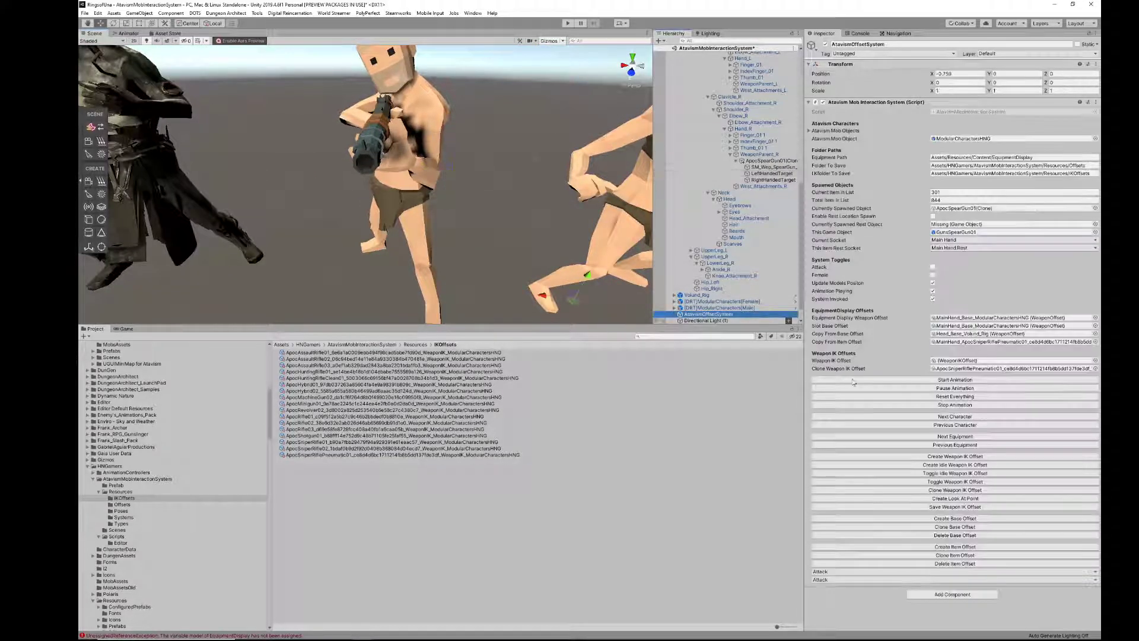
pyautogui.click(948, 547)
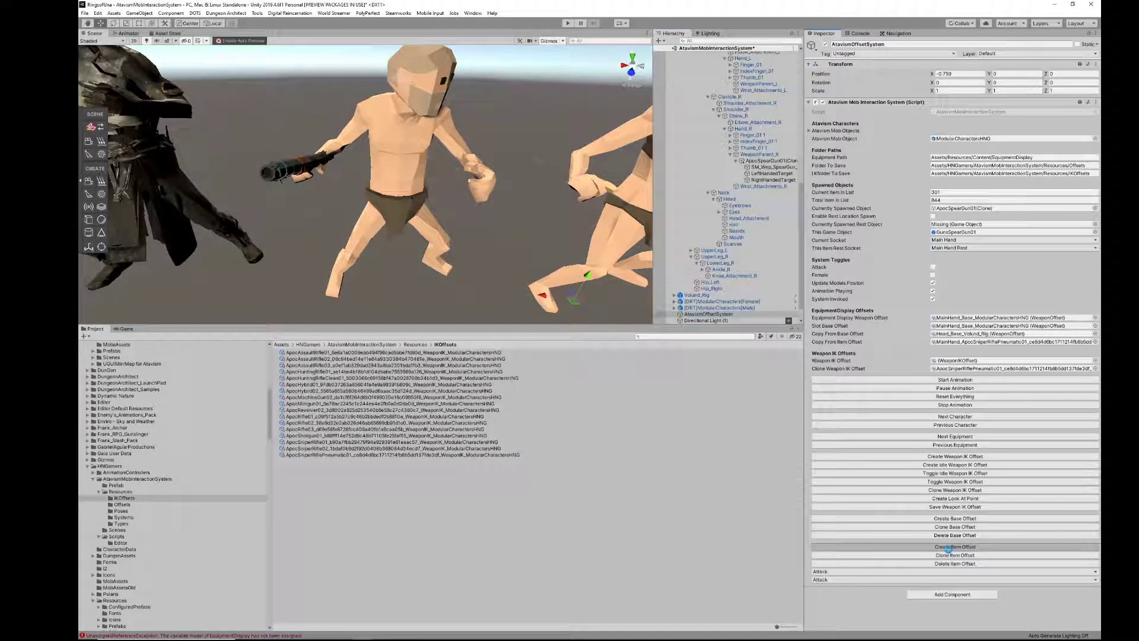
pyautogui.click(952, 506)
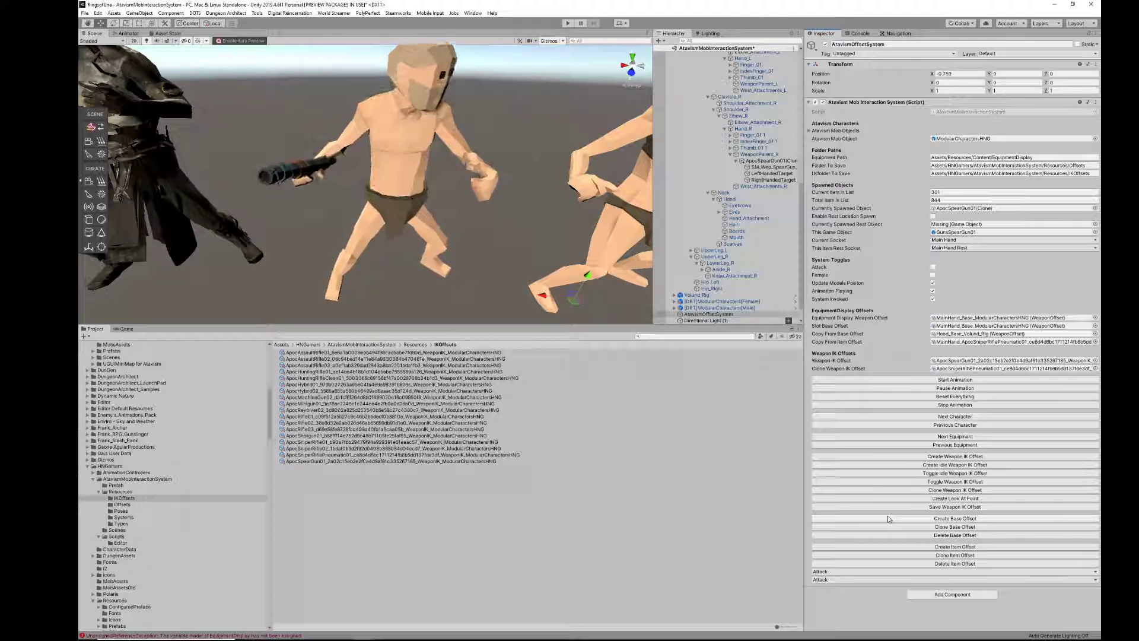
# Cycle the equipment forward to the third submachine gun, GunsSubMGun03.
pyautogui.click(956, 437)
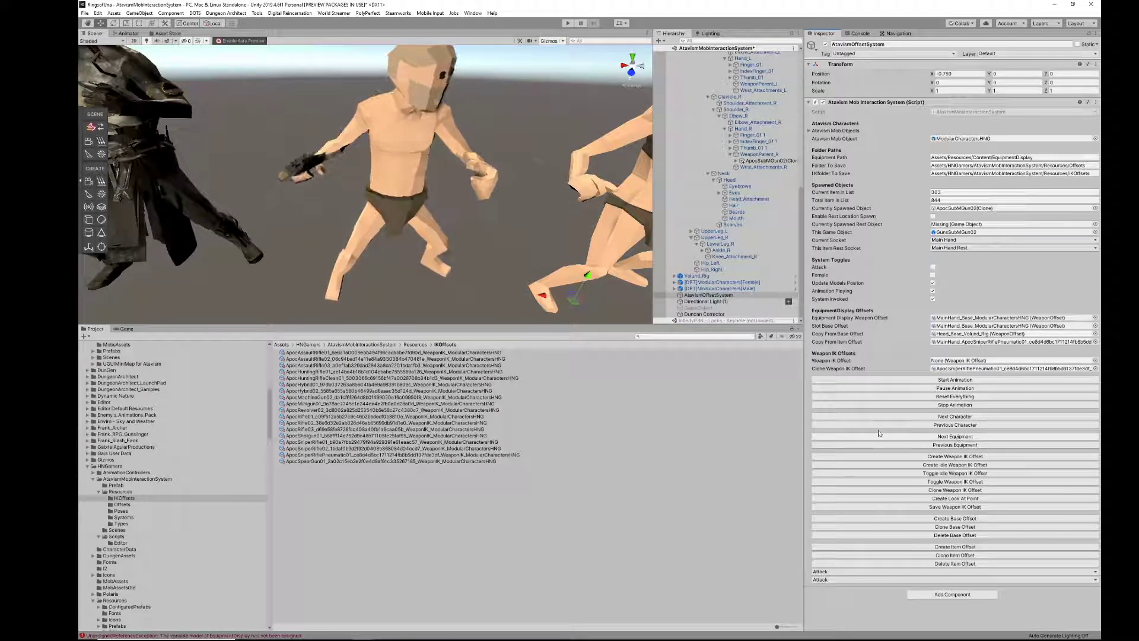
pyautogui.press('a')
pyautogui.moveTo(509, 270); pyautogui.dragTo(609, 234, button='right')
pyautogui.press('w')
pyautogui.click(955, 440)
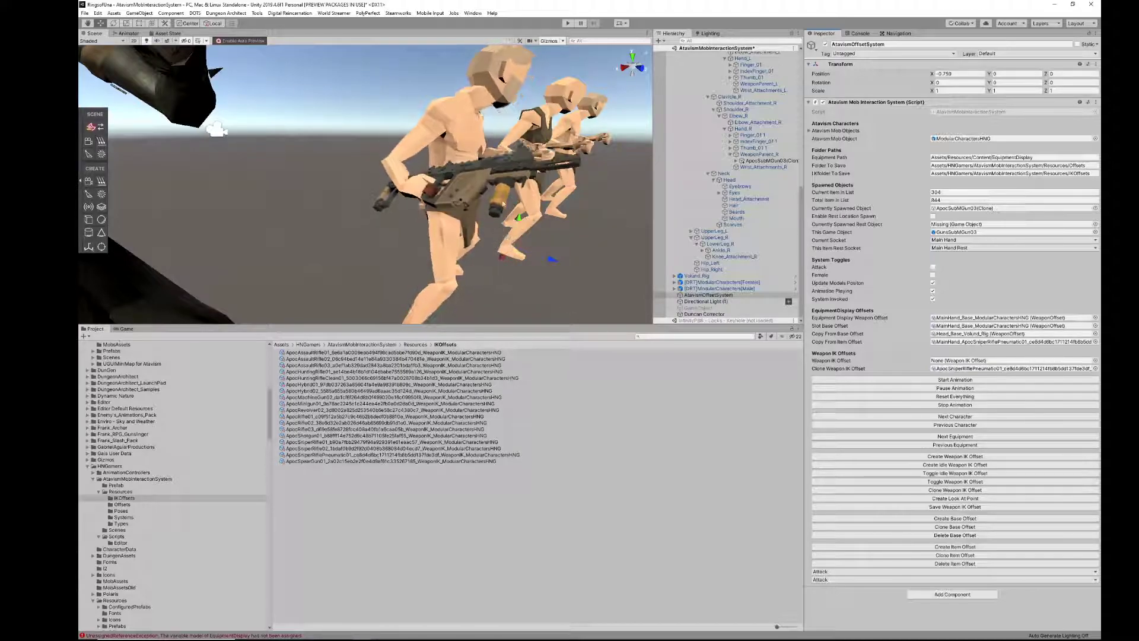
# Clone the ApocAssaultRifle01 weapon IK offset onto the submachine gun and play the Rifle animation.
pyautogui.moveTo(451, 353); pyautogui.dragTo(1012, 368)
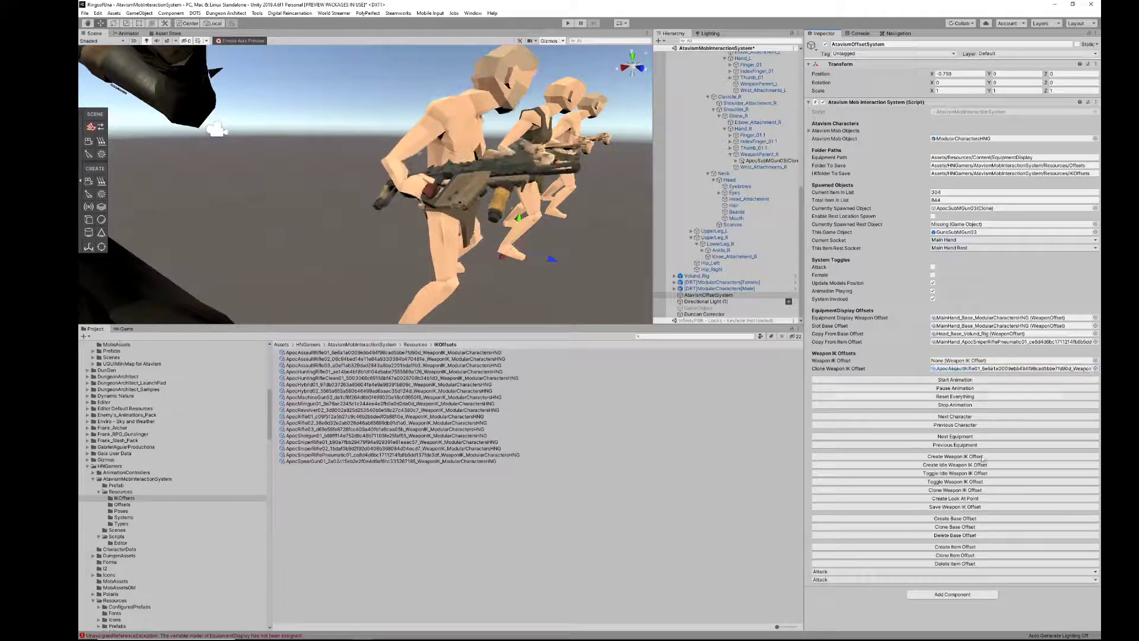
pyautogui.click(953, 490)
pyautogui.click(839, 571)
pyautogui.click(827, 460)
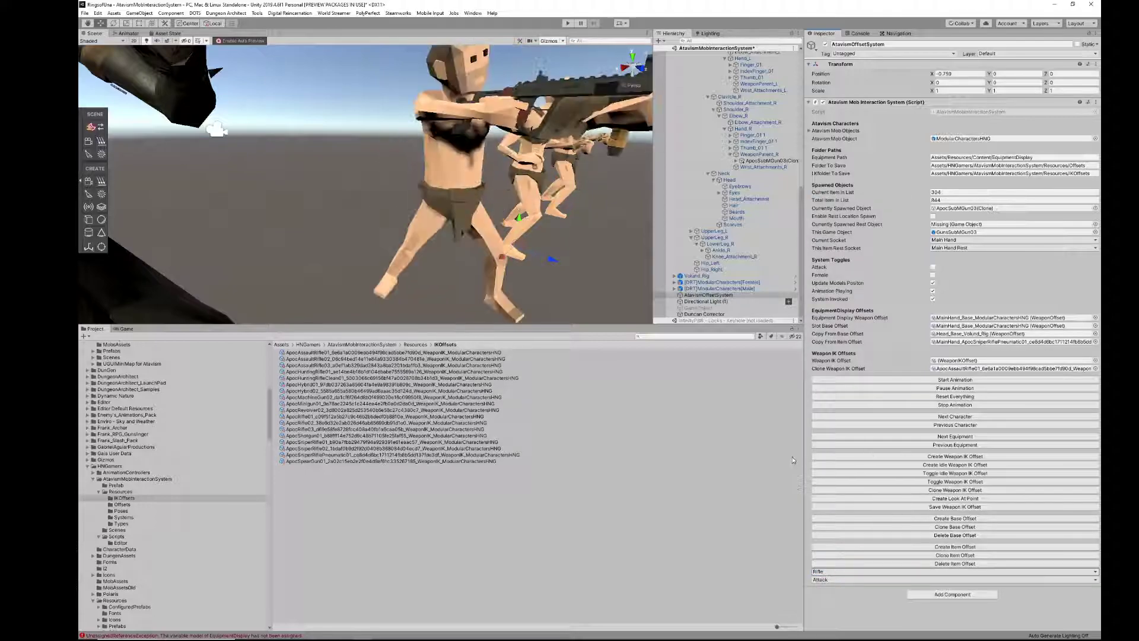
# Rotate the submachine gun's LeftHandedTarget to about -263 on Z and move it to about -13.1, -13.7, 16.9.
pyautogui.moveTo(550, 212); pyautogui.dragTo(466, 181, button='right')
pyautogui.click(454, 181)
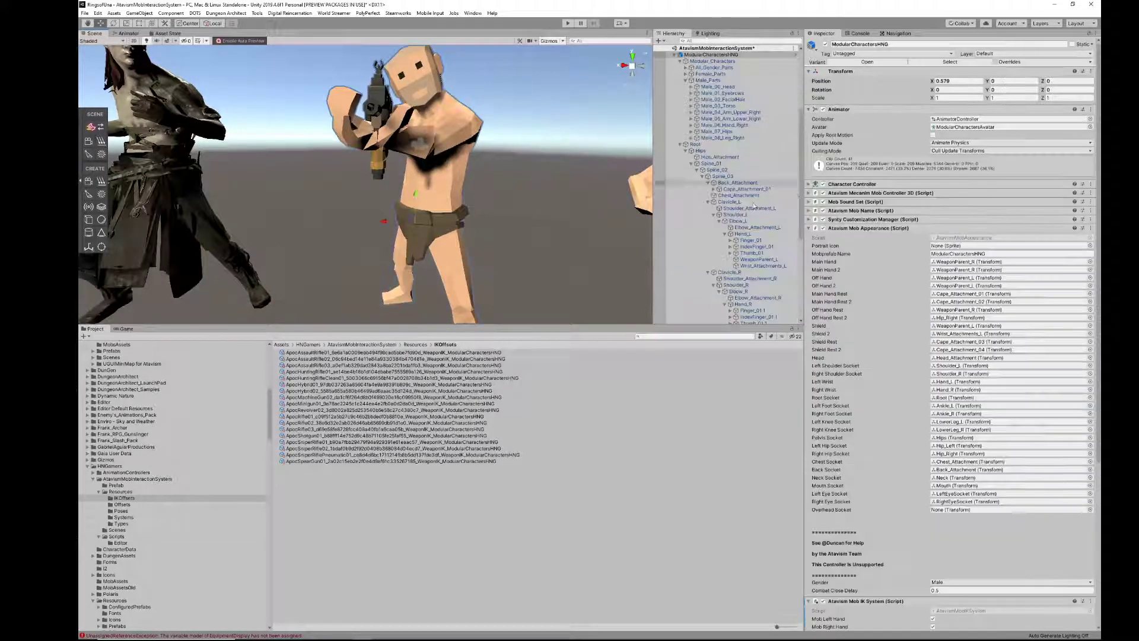
pyautogui.scroll(-6, 759, 224)
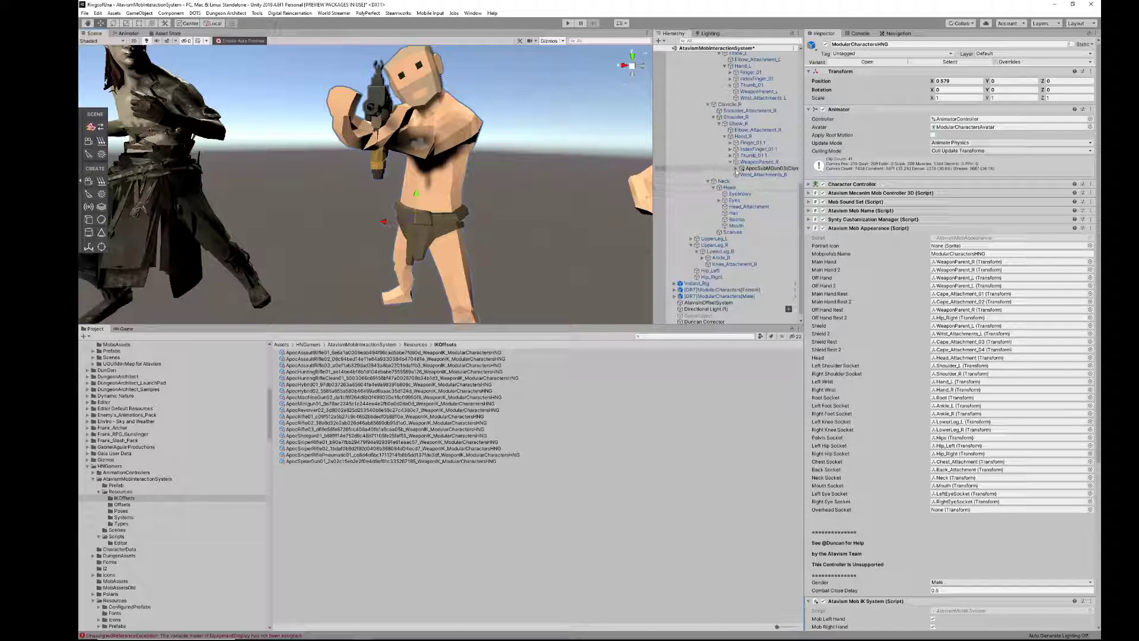
pyautogui.click(736, 169)
pyautogui.click(762, 182)
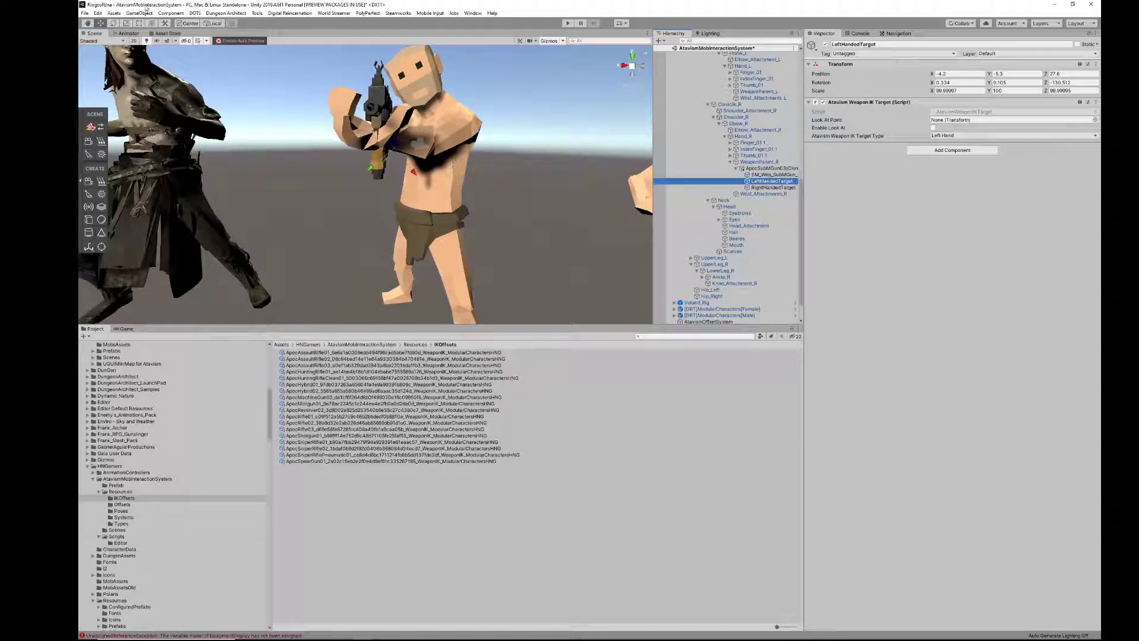
pyautogui.keyDown('alt'); pyautogui.moveTo(401, 210); pyautogui.dragTo(489, 195); pyautogui.keyUp('alt')
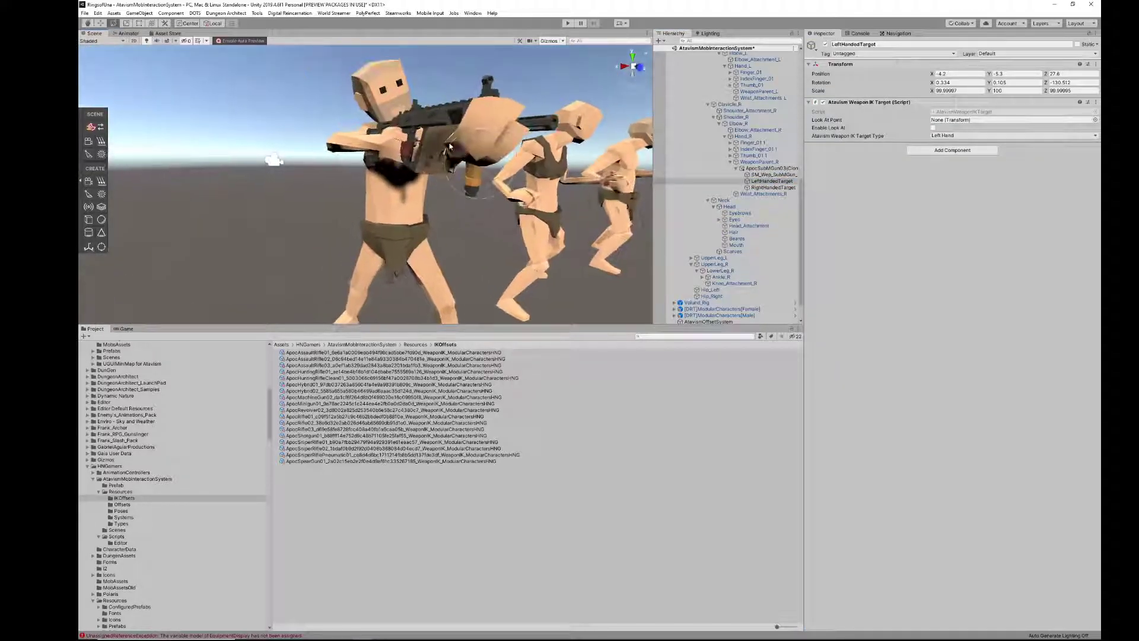
pyautogui.moveTo(462, 146); pyautogui.dragTo(471, 280)
pyautogui.moveTo(385, 176)
pyautogui.keyDown('alt'); pyautogui.mouseDown()
pyautogui.moveTo(312, 165)
pyautogui.moveTo(365, 183)
pyautogui.mouseUp(); pyautogui.keyUp('alt')
pyautogui.moveTo(336, 146); pyautogui.dragTo(525, 184)
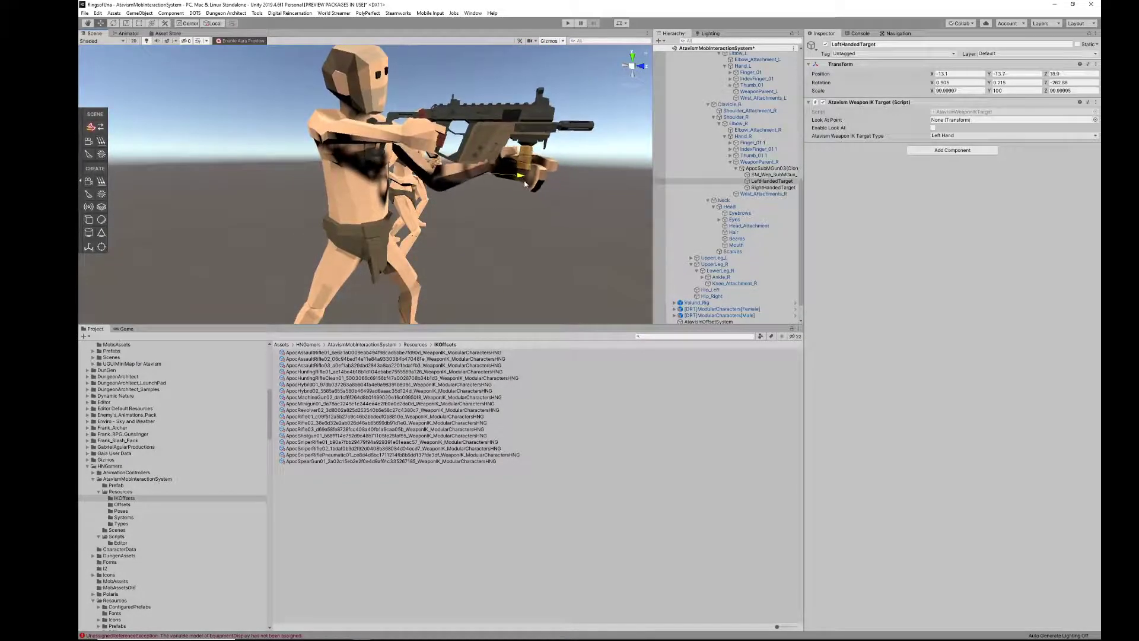
# Move the submachine gun's LeftHandedTarget closer to the foregrip, bringing its Y position to about -11.3.
pyautogui.moveTo(487, 142); pyautogui.dragTo(540, 176)
pyautogui.press('s')
pyautogui.moveTo(546, 173); pyautogui.dragTo(619, 170, button='right')
pyautogui.press('w')
pyautogui.press('s')
pyautogui.press('d')
pyautogui.press('a')
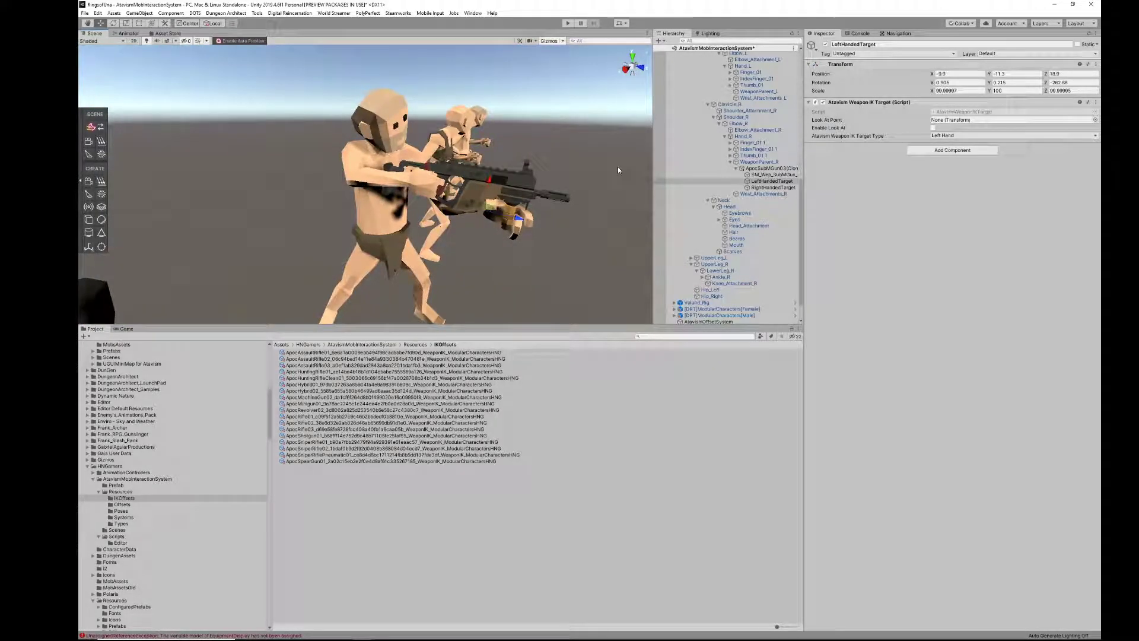
# Nudge the submachine gun clone slightly and fine-tune its LeftHandedTarget to about -7.8, -10.9, 16.5.
pyautogui.click(763, 169)
pyautogui.moveTo(497, 193); pyautogui.dragTo(487, 195)
pyautogui.press('w')
pyautogui.moveTo(580, 203); pyautogui.dragTo(483, 180, button='right')
pyautogui.press('s')
pyautogui.press('d')
pyautogui.click(471, 215)
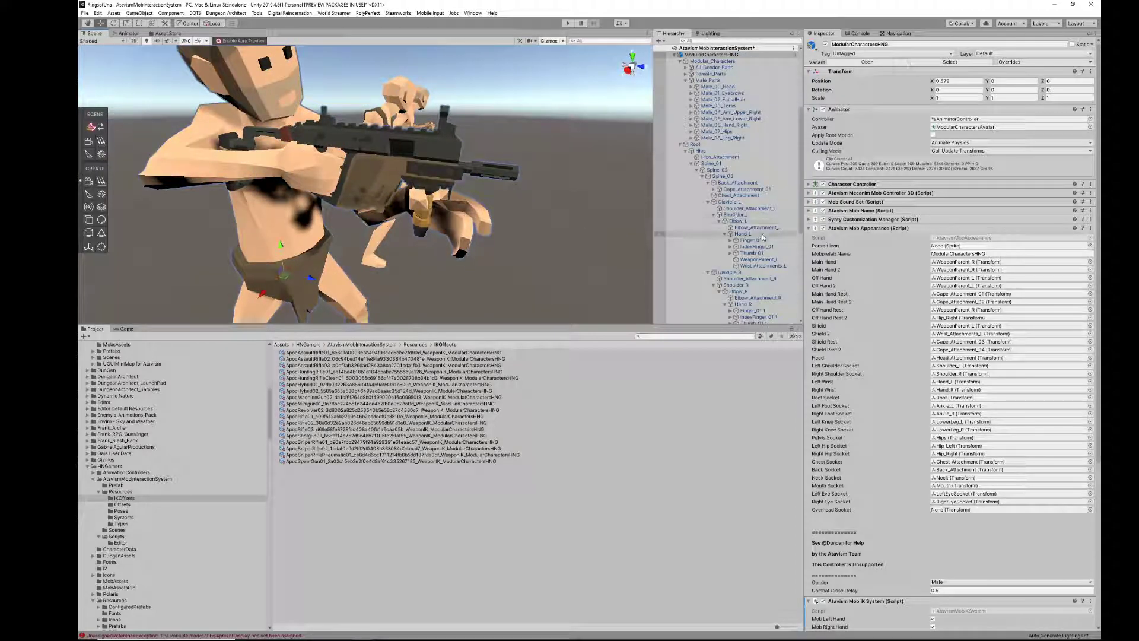
pyautogui.scroll(-8, 762, 234)
pyautogui.click(749, 161)
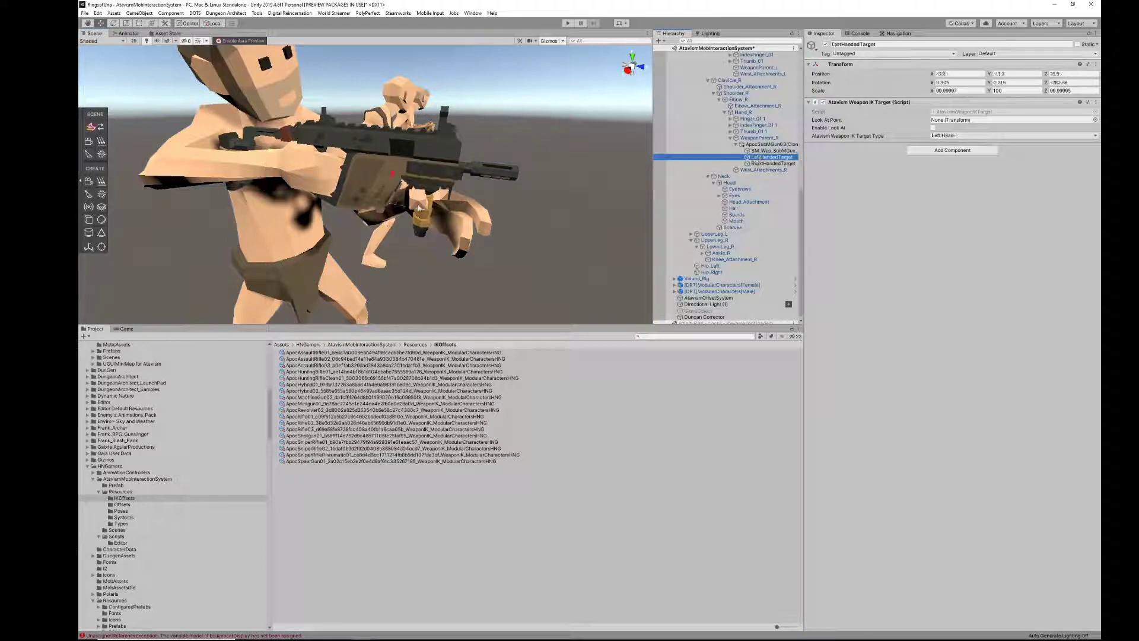
pyautogui.moveTo(419, 209); pyautogui.dragTo(407, 212)
pyautogui.keyDown('alt'); pyautogui.moveTo(493, 203); pyautogui.dragTo(482, 234); pyautogui.keyUp('alt')
pyautogui.moveTo(589, 167); pyautogui.dragTo(264, 171, button='middle')
pyautogui.scroll(-2, 751, 277)
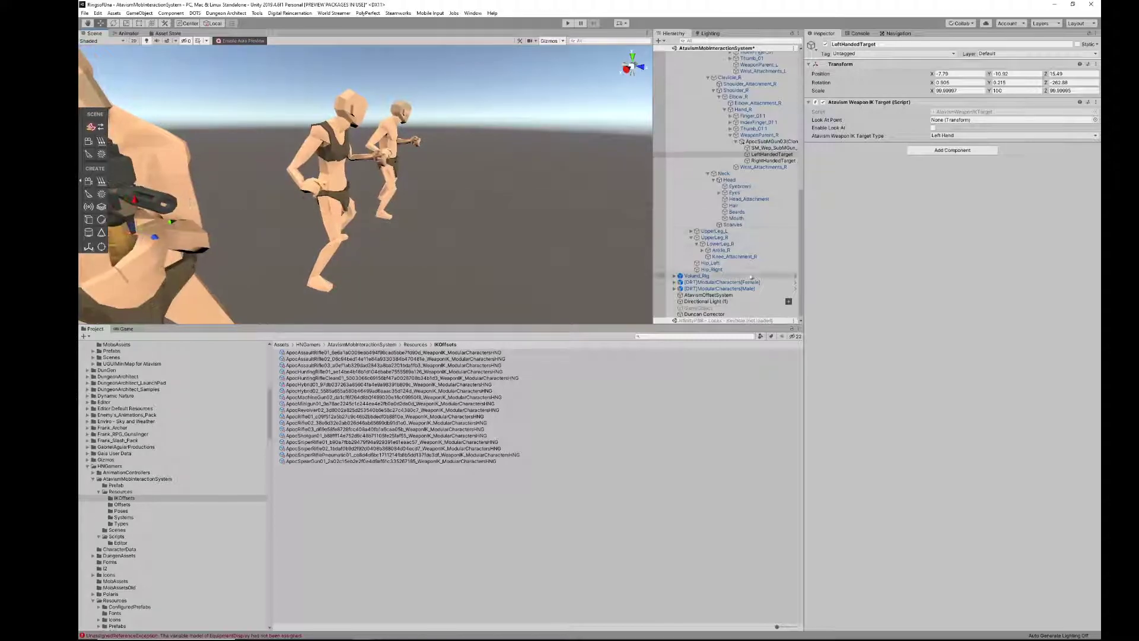
# Reselect AtavismOffsetSystem, create the submachine gun's item offset and save its weapon IK offset.
pyautogui.click(725, 295)
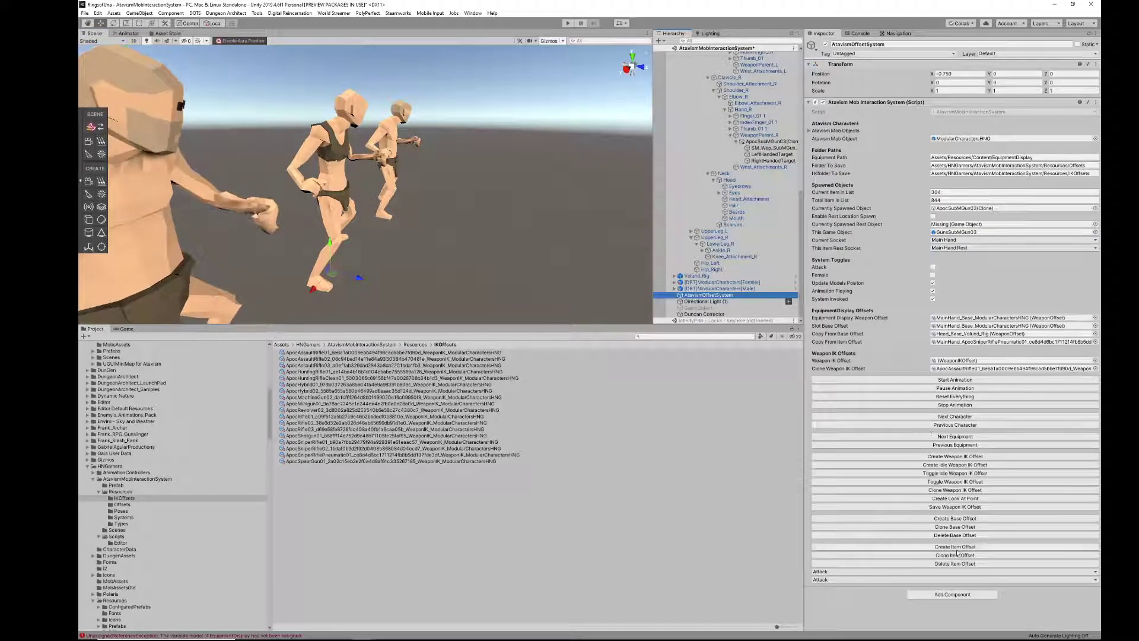
pyautogui.click(950, 547)
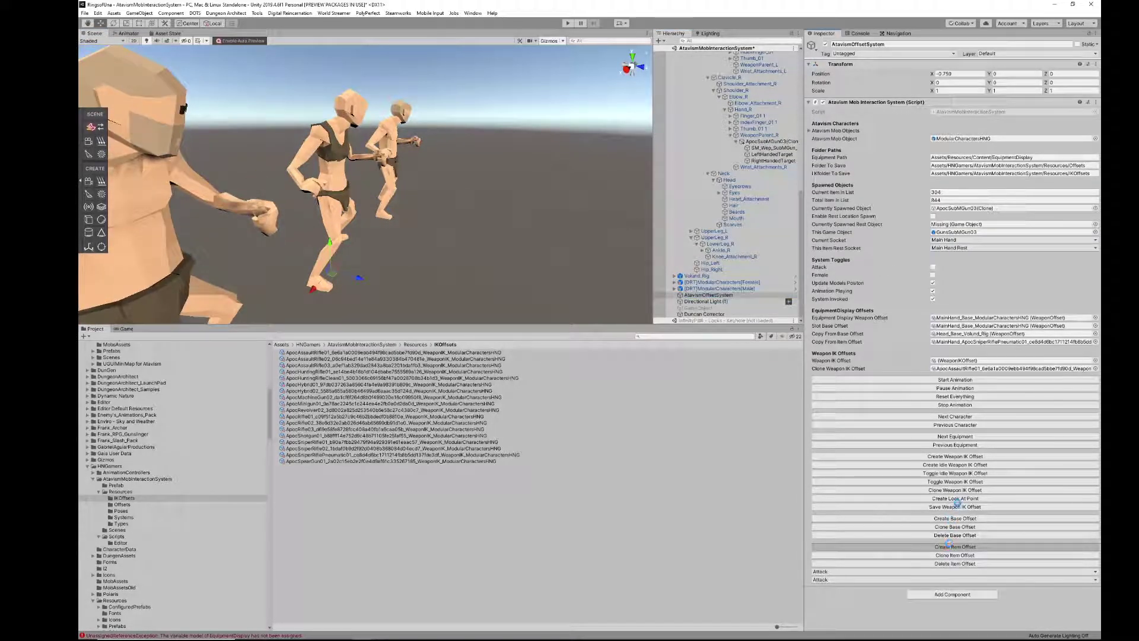
pyautogui.click(953, 508)
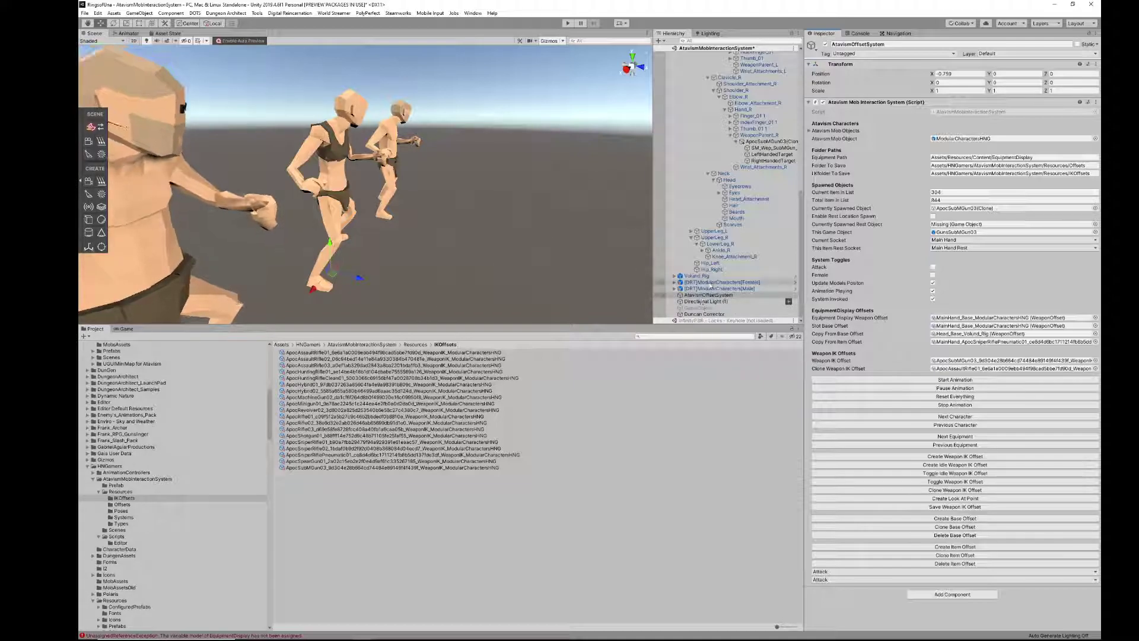
pyautogui.click(702, 295)
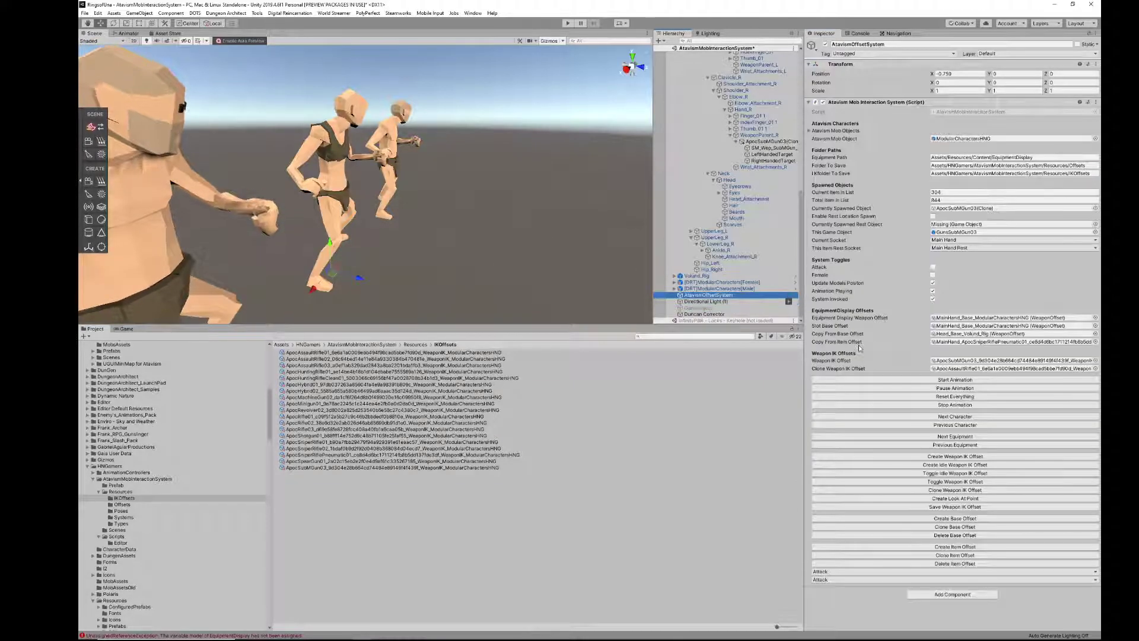
# Advance the equipment to GunsSubMGunClean03 and play the Rifle animation.
pyautogui.click(949, 437)
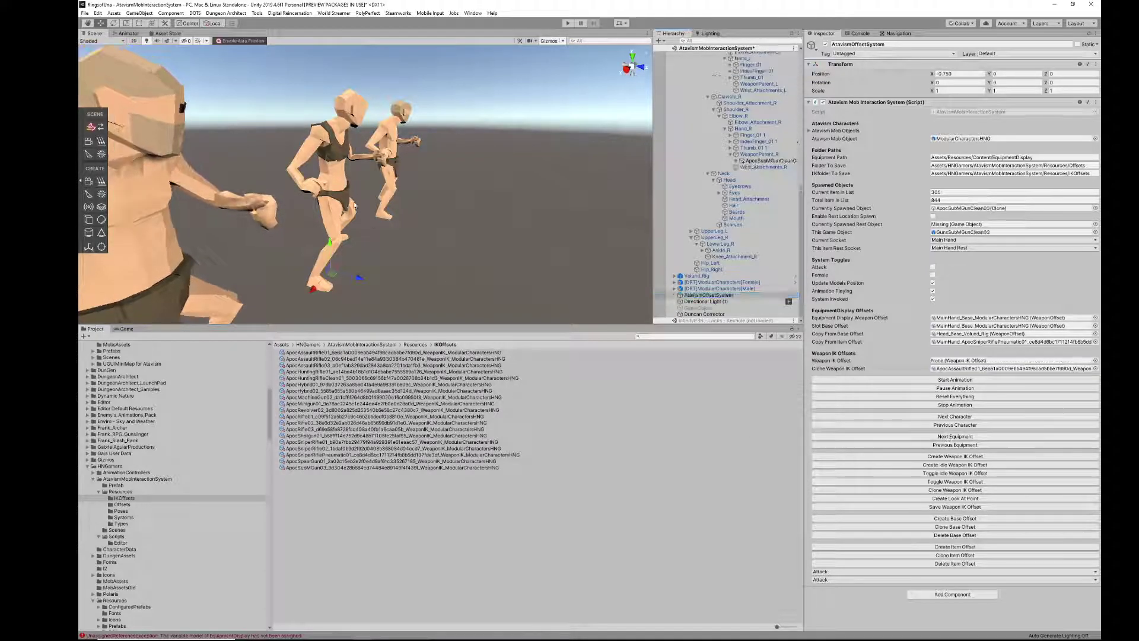
pyautogui.click(843, 571)
pyautogui.click(861, 432)
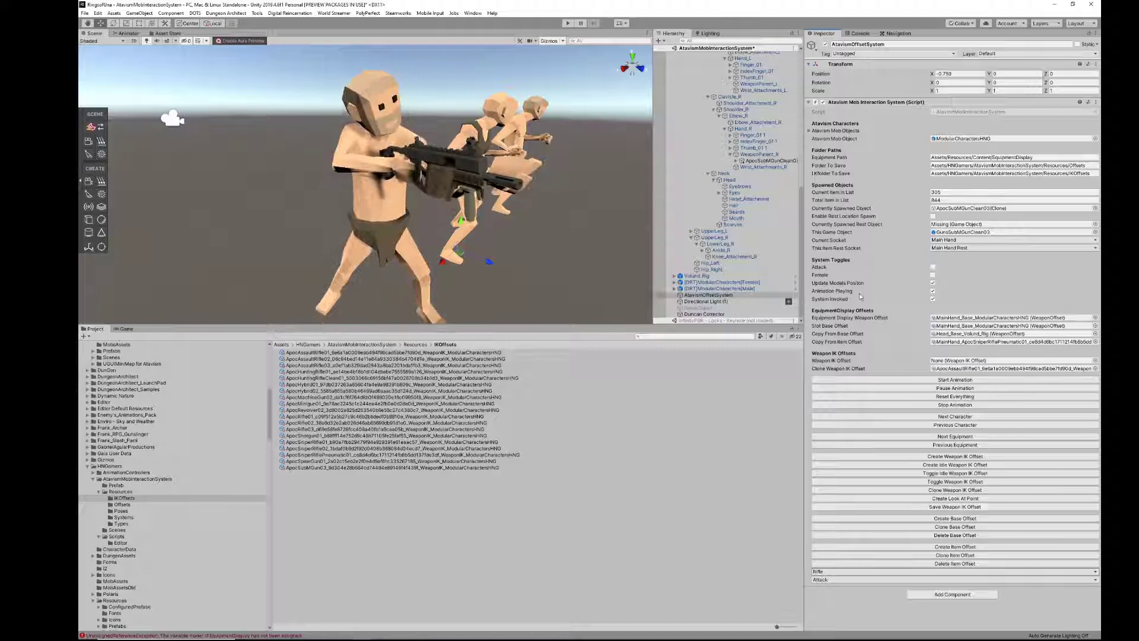
pyautogui.keyDown('alt'); pyautogui.moveTo(523, 157); pyautogui.dragTo(387, 188); pyautogui.keyUp('alt')
pyautogui.scroll(-4, 389, 194)
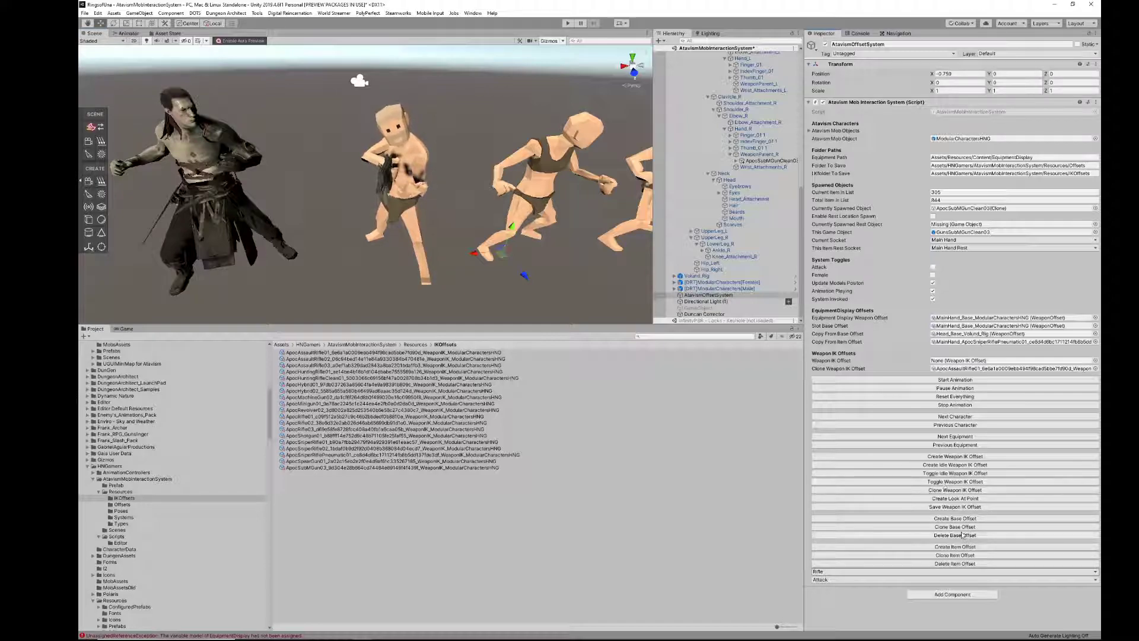
# Clone the weapon IK offset onto the clean submachine gun, replacing the ApocAssaultRifle01 clone source with the ApocSubMGun03 offset.
pyautogui.click(943, 490)
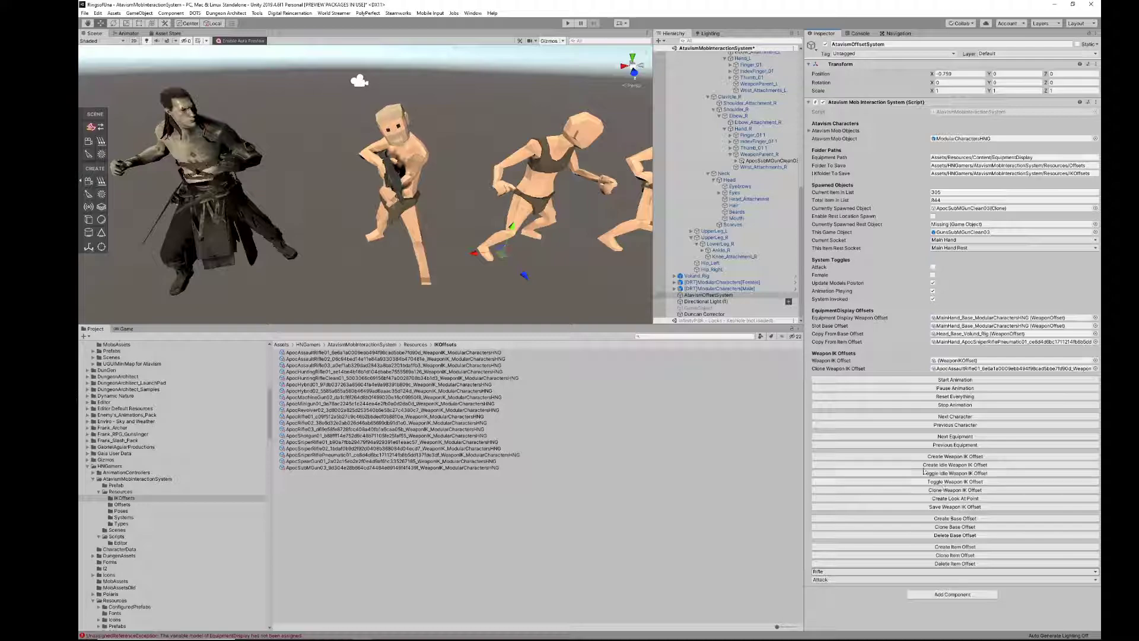
pyautogui.keyDown('alt'); pyautogui.moveTo(463, 215); pyautogui.dragTo(492, 204); pyautogui.keyUp('alt')
pyautogui.scroll(5, 568, 224)
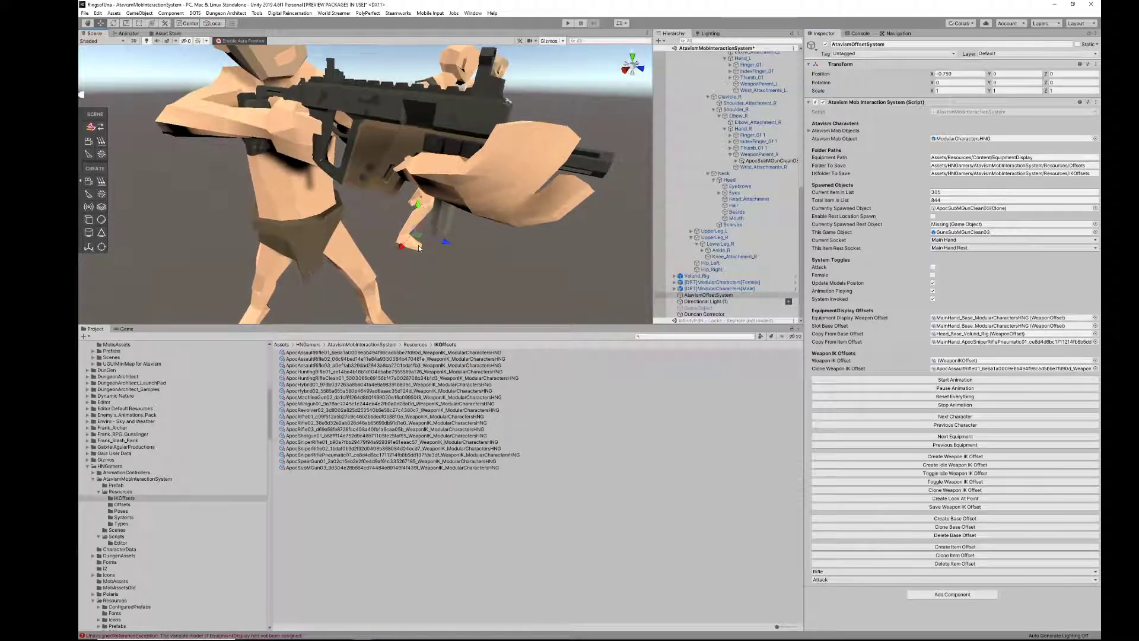
pyautogui.moveTo(391, 468)
pyautogui.mouseDown()
pyautogui.moveTo(849, 384)
pyautogui.moveTo(1003, 368)
pyautogui.mouseUp()
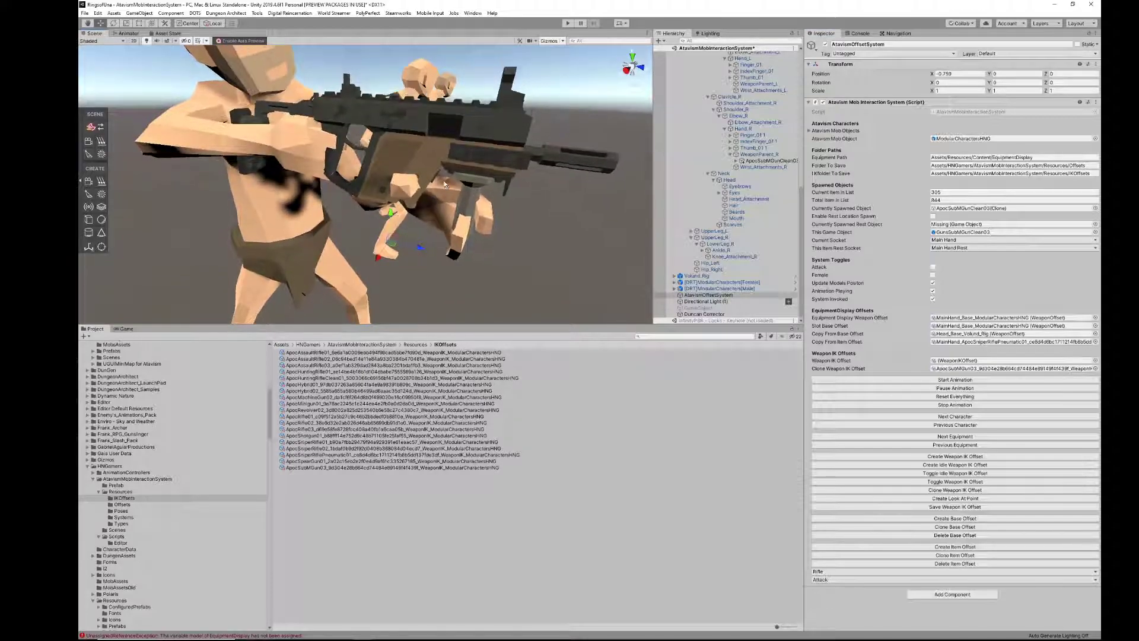
pyautogui.moveTo(444, 182); pyautogui.dragTo(438, 170, button='right')
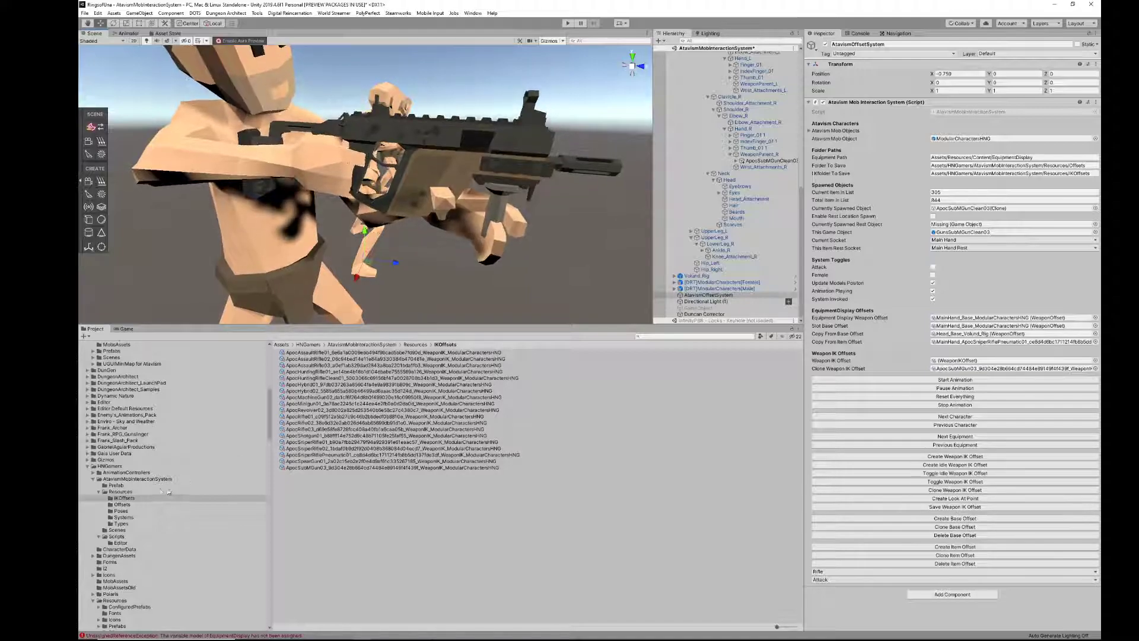
# Set the MainHand_ApocSubMGun03 offset from the Offsets folder as the Copy From Item Offset and inspect the gun's placement.
pyautogui.click(121, 504)
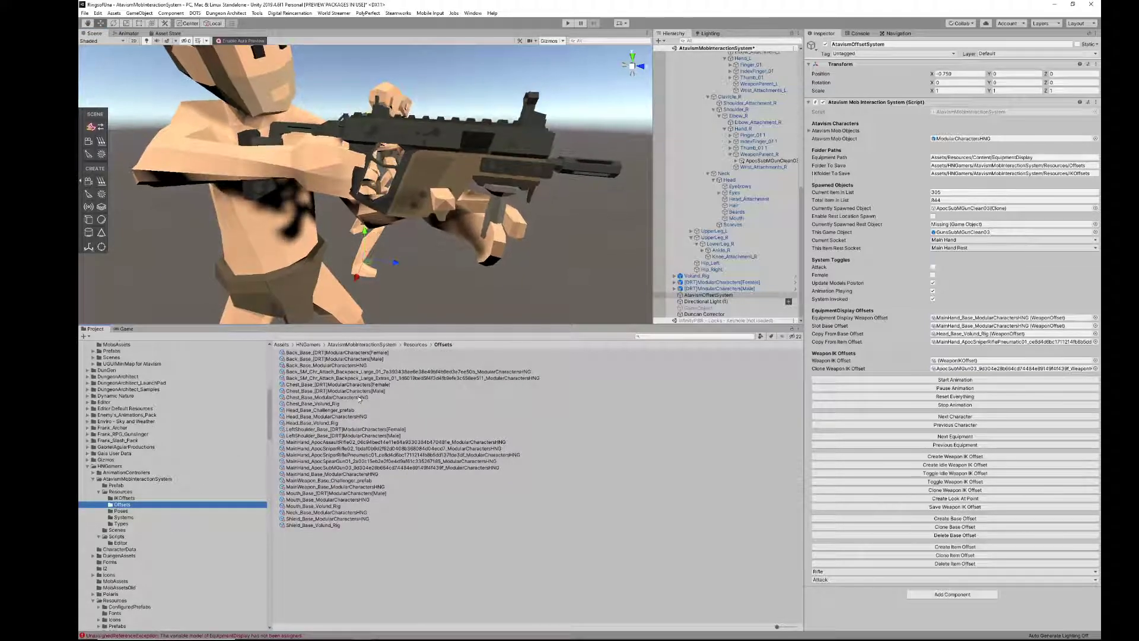
pyautogui.click(950, 318)
pyautogui.moveTo(950, 321); pyautogui.dragTo(954, 343)
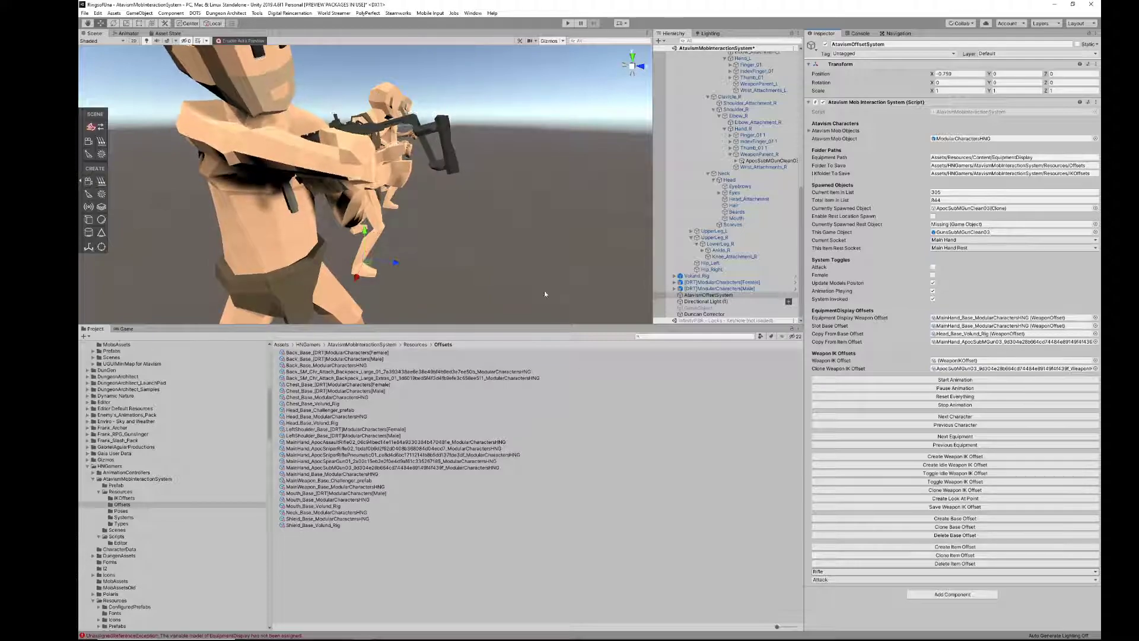
pyautogui.moveTo(485, 210); pyautogui.dragTo(340, 349, button='right')
pyautogui.keyDown('alt'); pyautogui.moveTo(340, 349); pyautogui.dragTo(521, 135); pyautogui.keyUp('alt')
pyautogui.moveTo(522, 135); pyautogui.dragTo(521, 190, button='right')
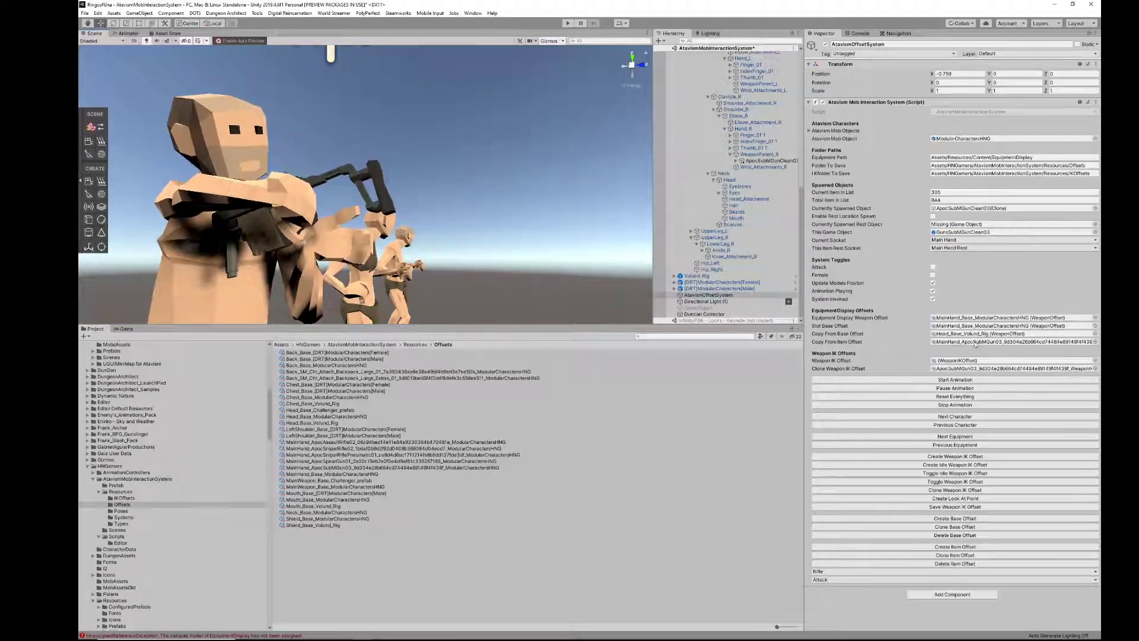
# Cycle the equipment forward to MeleBaton02 and switch the played animation to Sword.
pyautogui.click(951, 437)
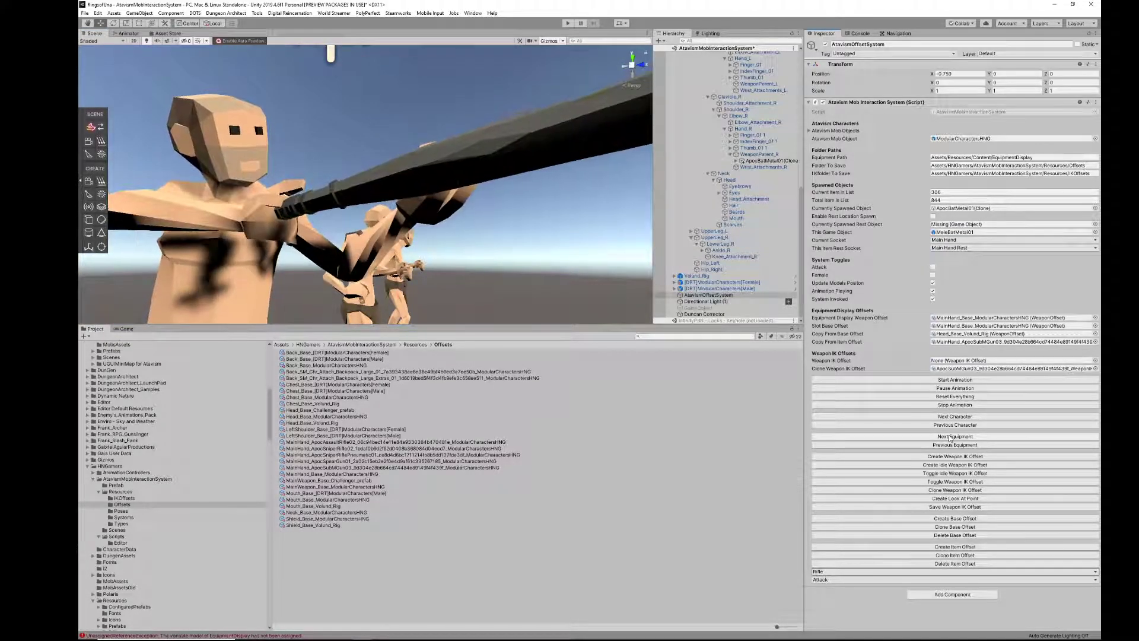
pyautogui.moveTo(474, 225); pyautogui.dragTo(531, 323, button='right')
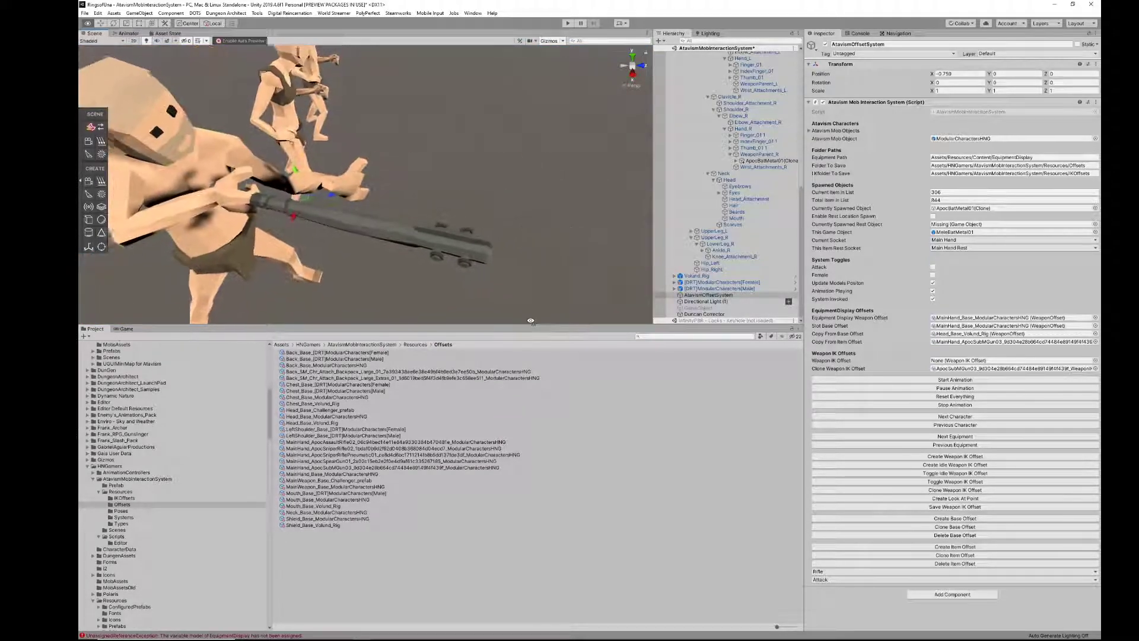
pyautogui.click(960, 437)
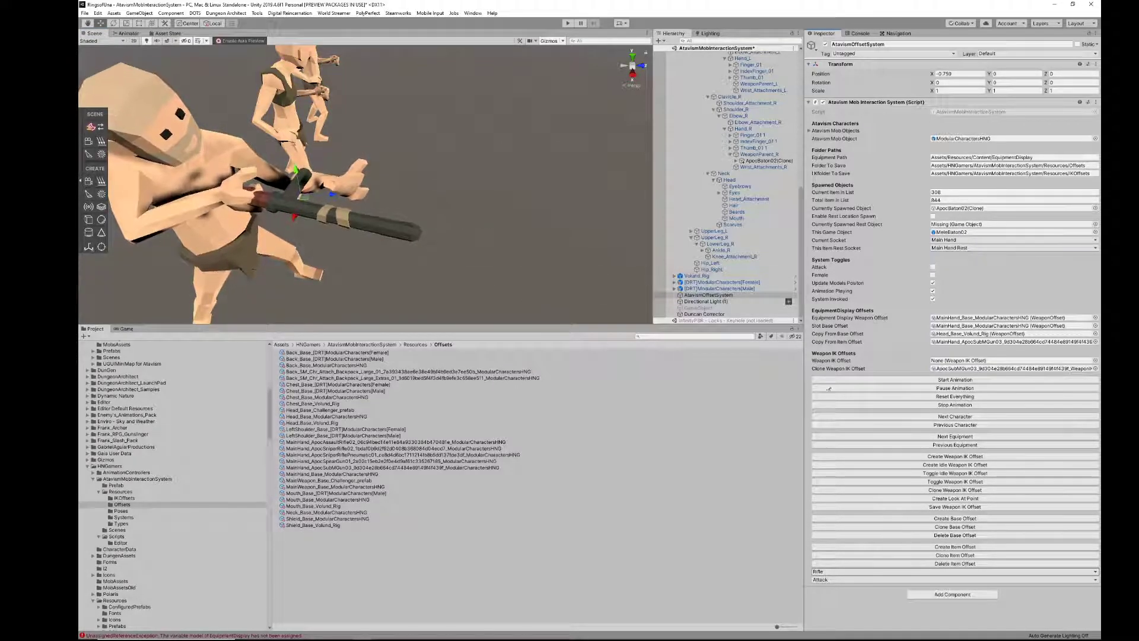
pyautogui.click(834, 572)
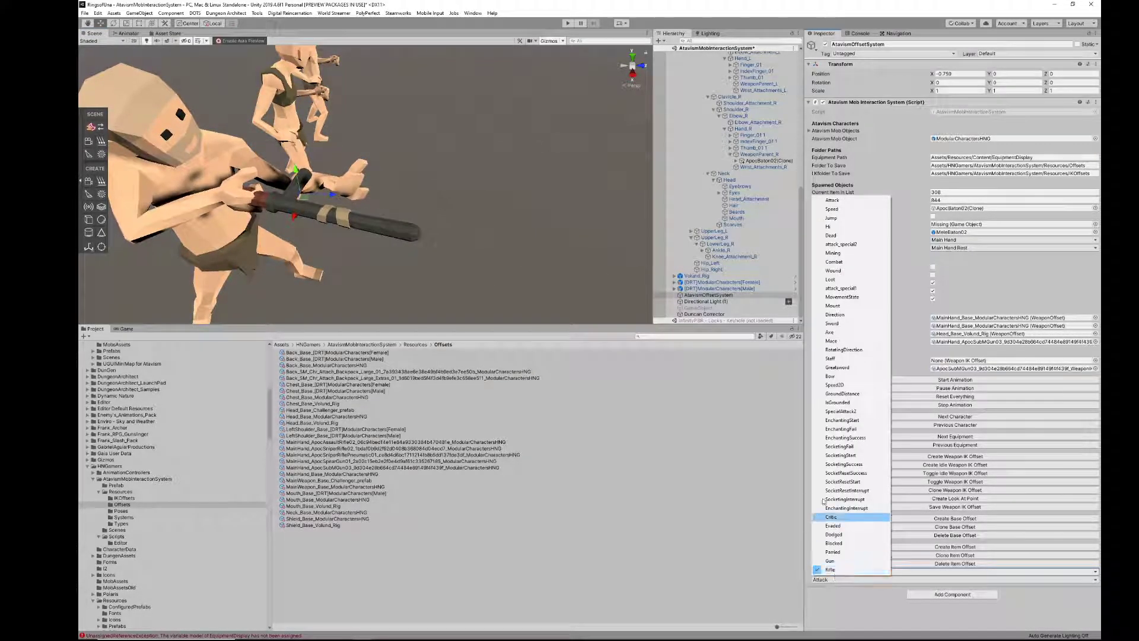
pyautogui.click(833, 324)
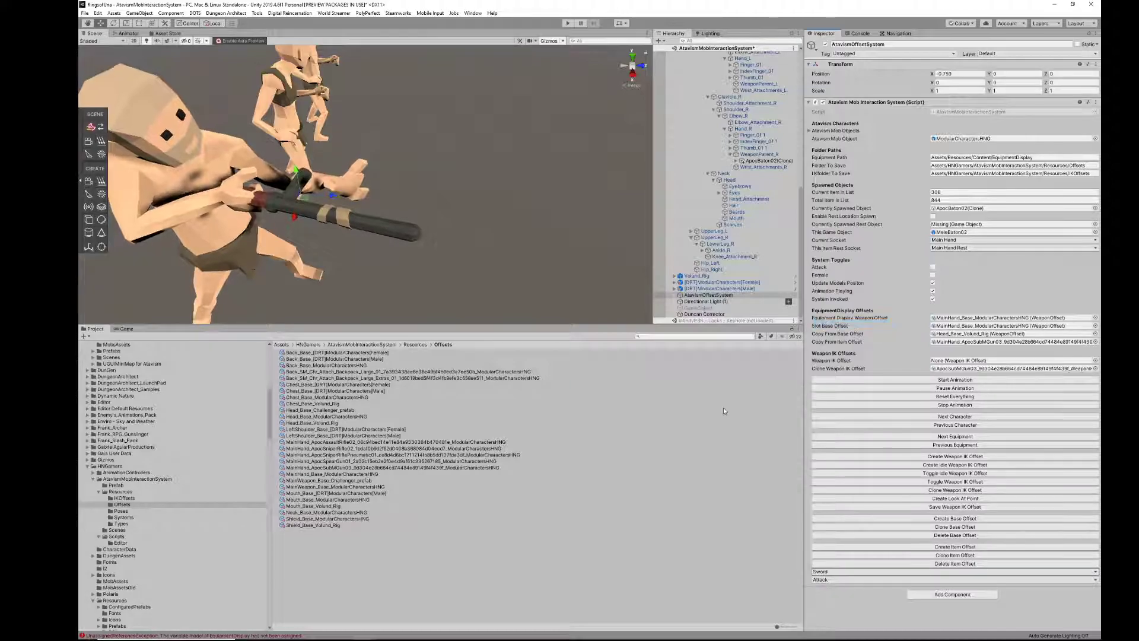
pyautogui.keyDown('alt'); pyautogui.moveTo(486, 250); pyautogui.dragTo(446, 302); pyautogui.keyUp('alt')
pyautogui.moveTo(591, 271); pyautogui.dragTo(382, 262, button='right')
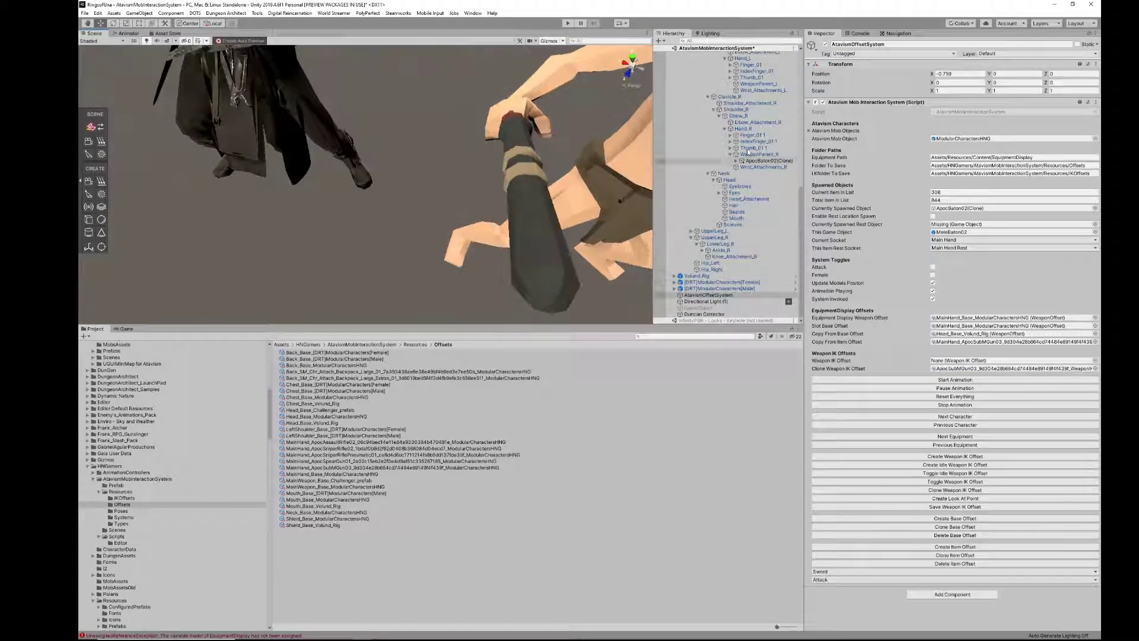
# Select the ApocBaton02 clone, rotate it about -68 degrees on X and move it back toward the right hand.
pyautogui.click(768, 160)
pyautogui.press('f')
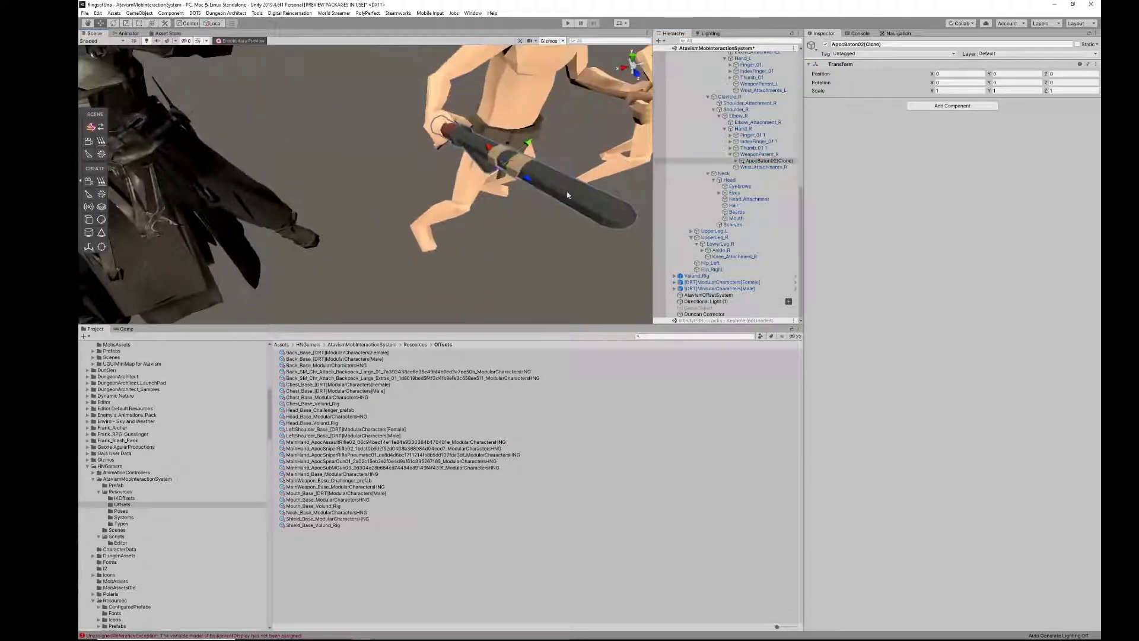
pyautogui.moveTo(408, 208); pyautogui.dragTo(475, 150, button='right')
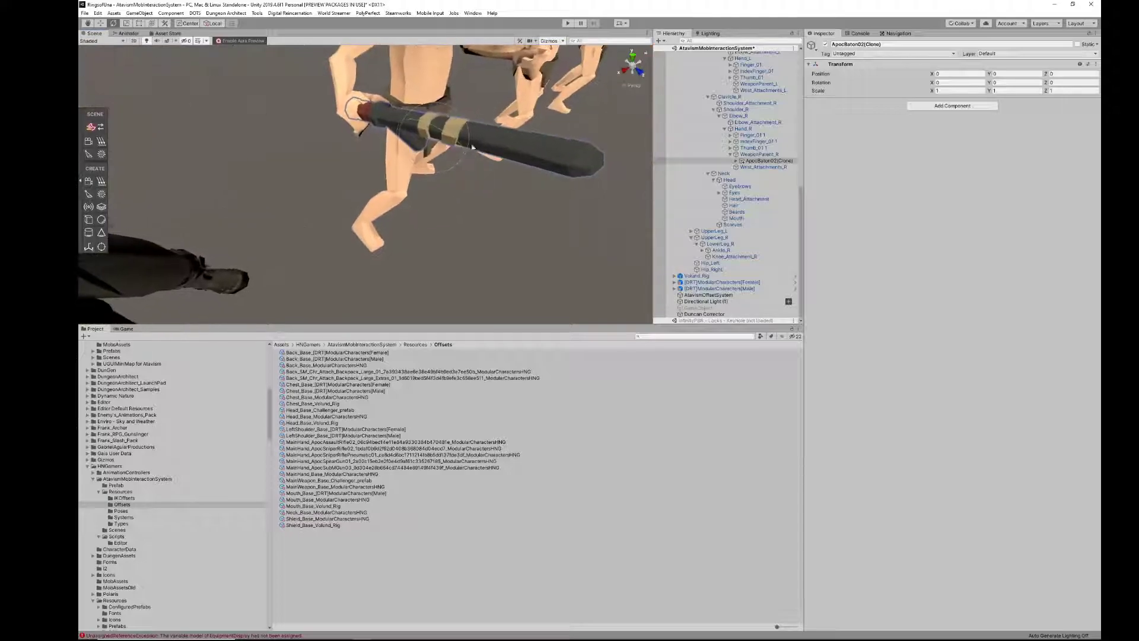
pyautogui.moveTo(446, 156); pyautogui.dragTo(481, 129)
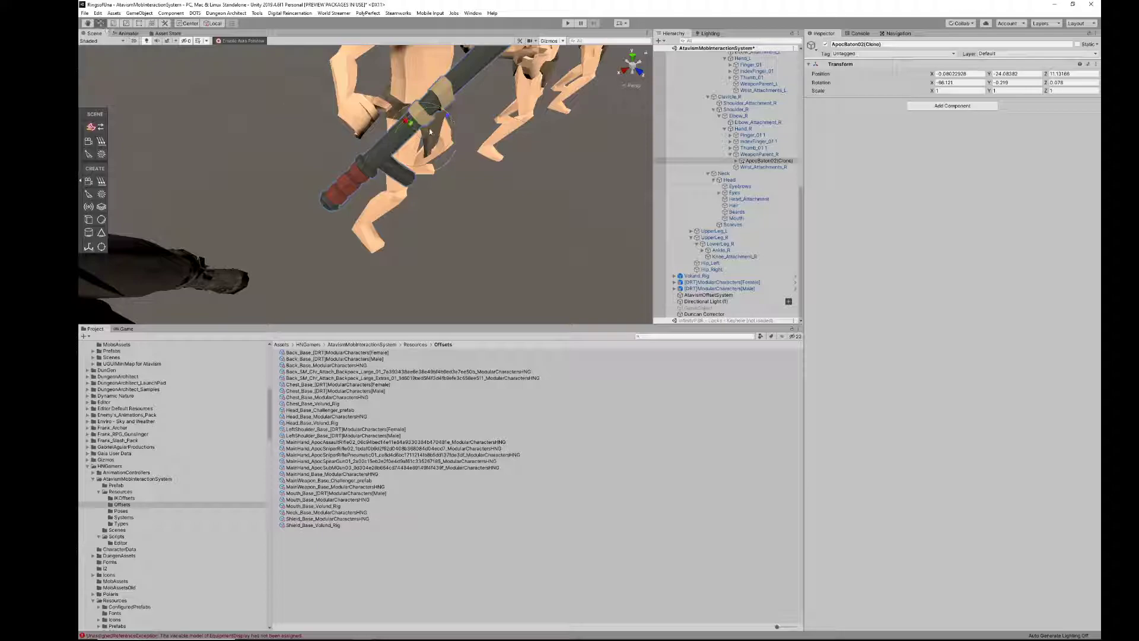
pyautogui.moveTo(423, 135); pyautogui.dragTo(518, 136, button='right')
pyautogui.moveTo(513, 146); pyautogui.dragTo(457, 82)
# Rotate the baton to about -77.4, -17.4, 16.5 and move it into the right hand's grip at about -1, -1.6, -6.5.
pyautogui.moveTo(485, 124); pyautogui.dragTo(261, 82, button='right')
pyautogui.moveTo(322, 171); pyautogui.dragTo(386, 155, button='right')
pyautogui.click(115, 25)
pyautogui.moveTo(321, 125); pyautogui.dragTo(263, 125, button='right')
pyautogui.moveTo(260, 153); pyautogui.dragTo(267, 153)
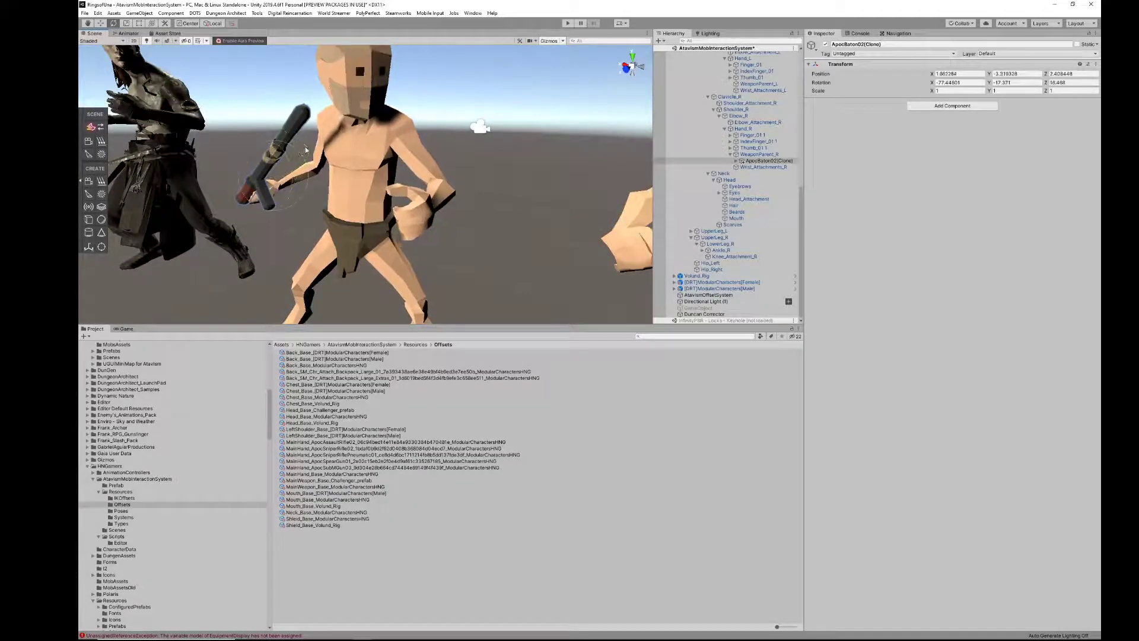
pyautogui.moveTo(301, 147); pyautogui.dragTo(183, 57, button='right')
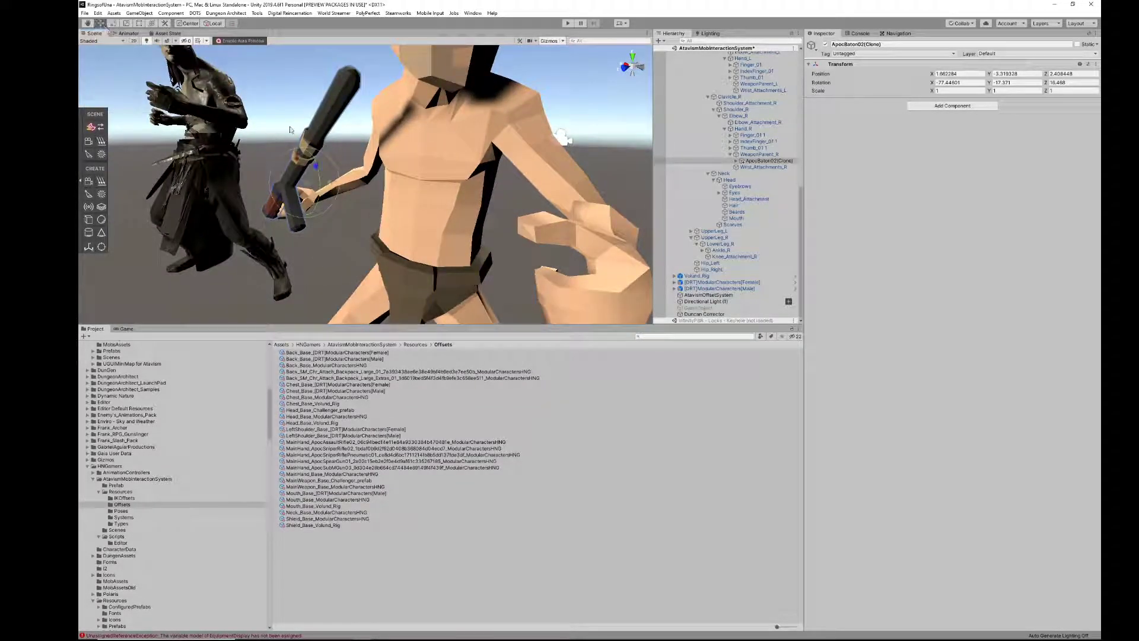
pyautogui.moveTo(331, 186); pyautogui.dragTo(329, 150)
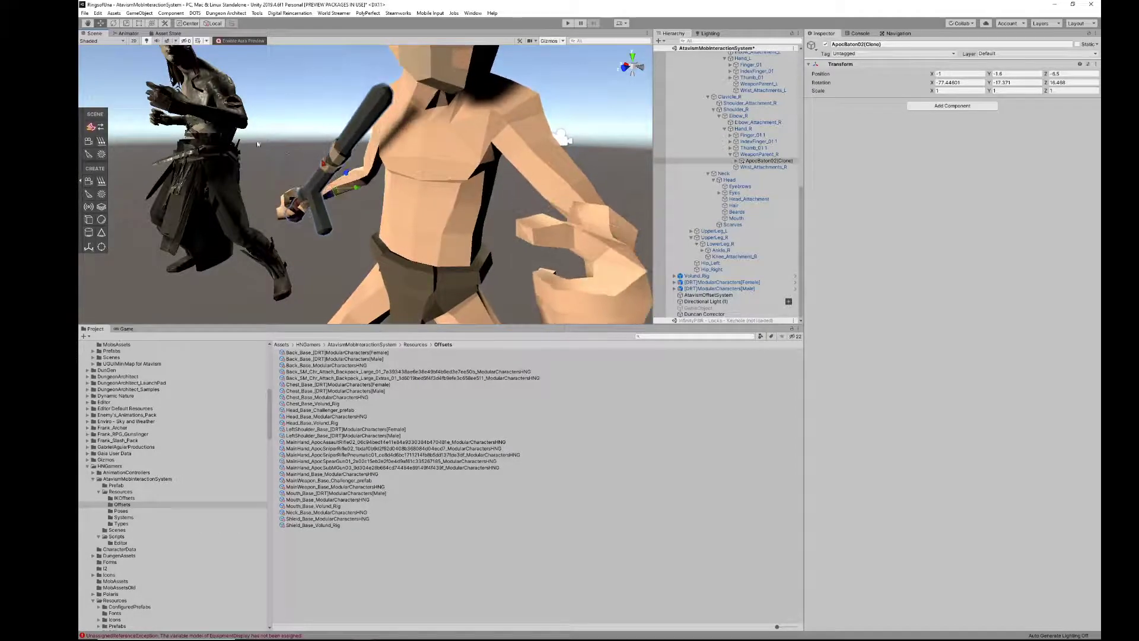
# Move the ApocBaton02 clone to about -1, -2.1, -4 so its handle sits in the right hand, and check its placement.
pyautogui.moveTo(262, 145); pyautogui.dragTo(361, 158, button='right')
pyautogui.moveTo(441, 175); pyautogui.dragTo(440, 176)
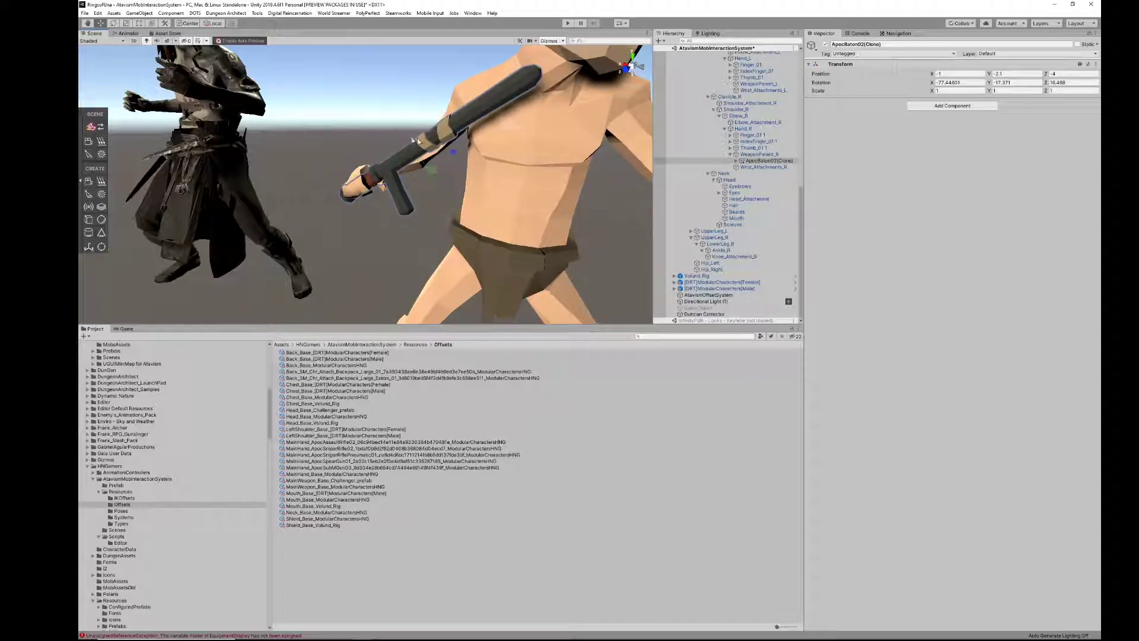
pyautogui.moveTo(447, 153)
pyautogui.mouseDown(button='right')
pyautogui.moveTo(496, 165)
pyautogui.moveTo(483, 183)
pyautogui.moveTo(445, 132)
pyautogui.mouseUp(button='right')
pyautogui.moveTo(418, 202); pyautogui.dragTo(380, 167, button='right')
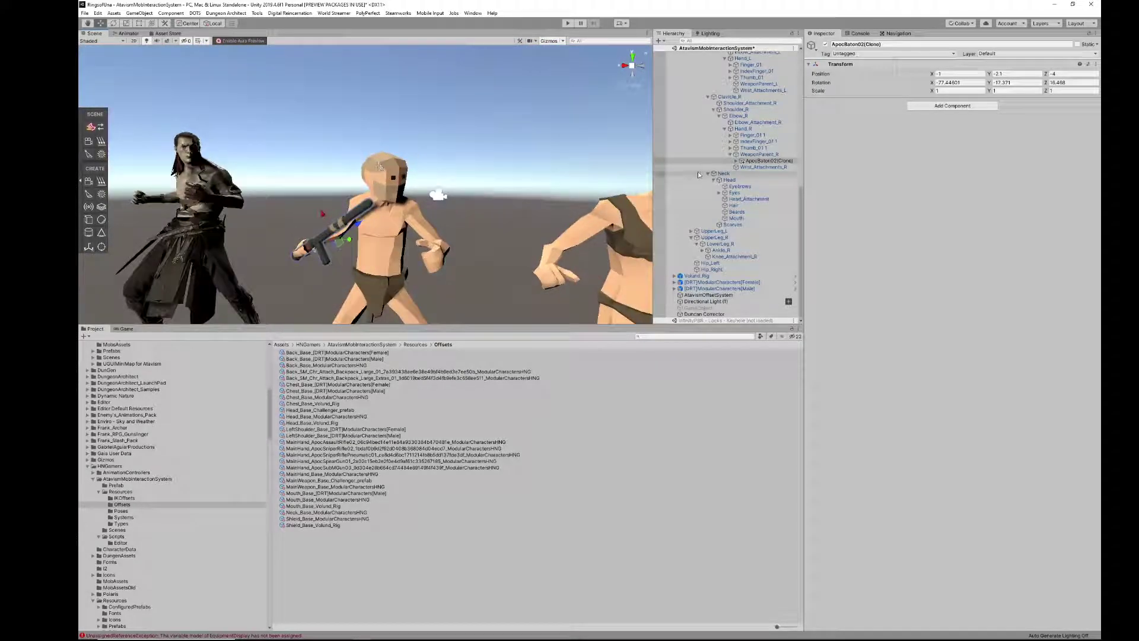
# Create an empty GameObject as a child of the ApocBaton02 clone, beside its baton mesh.
pyautogui.click(736, 161)
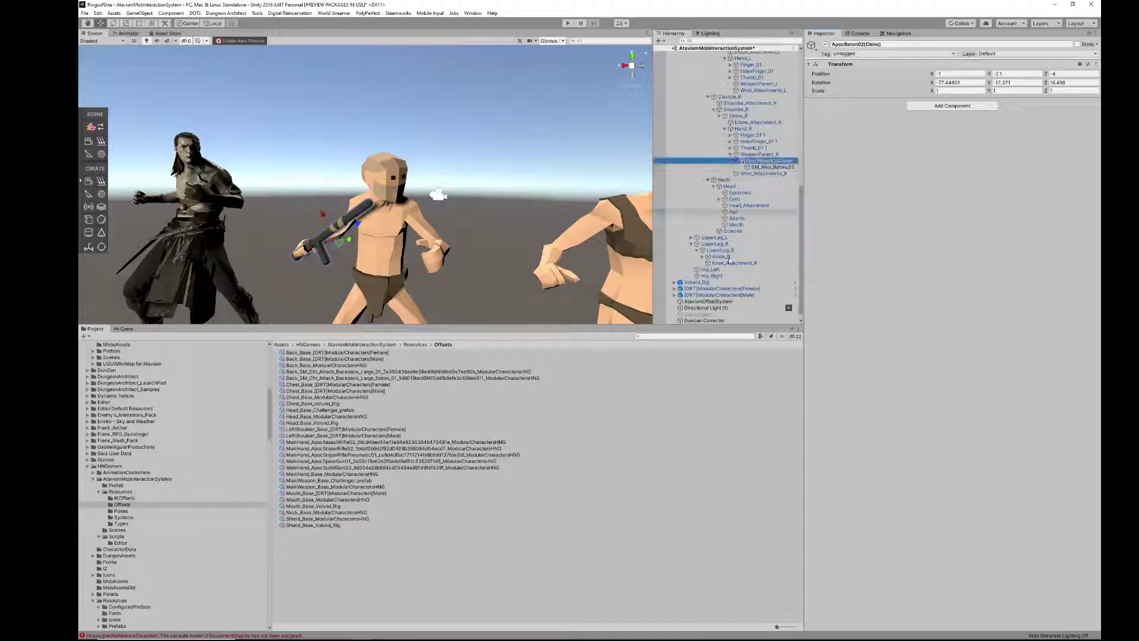
pyautogui.scroll(-1, 734, 284)
pyautogui.click(708, 295)
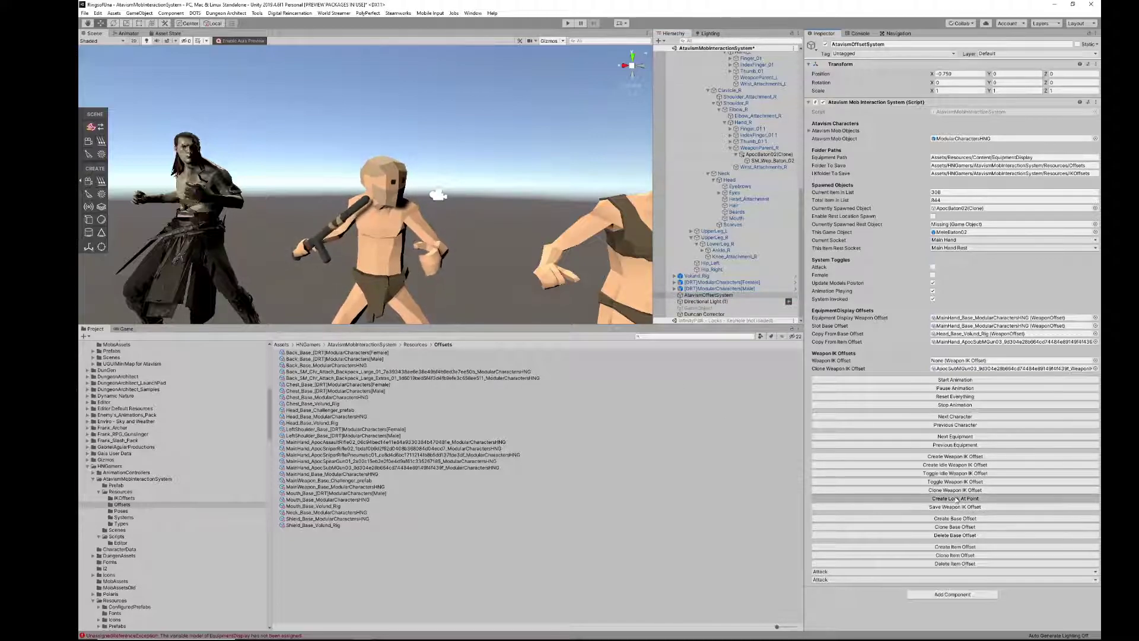
pyautogui.rightClick(764, 155)
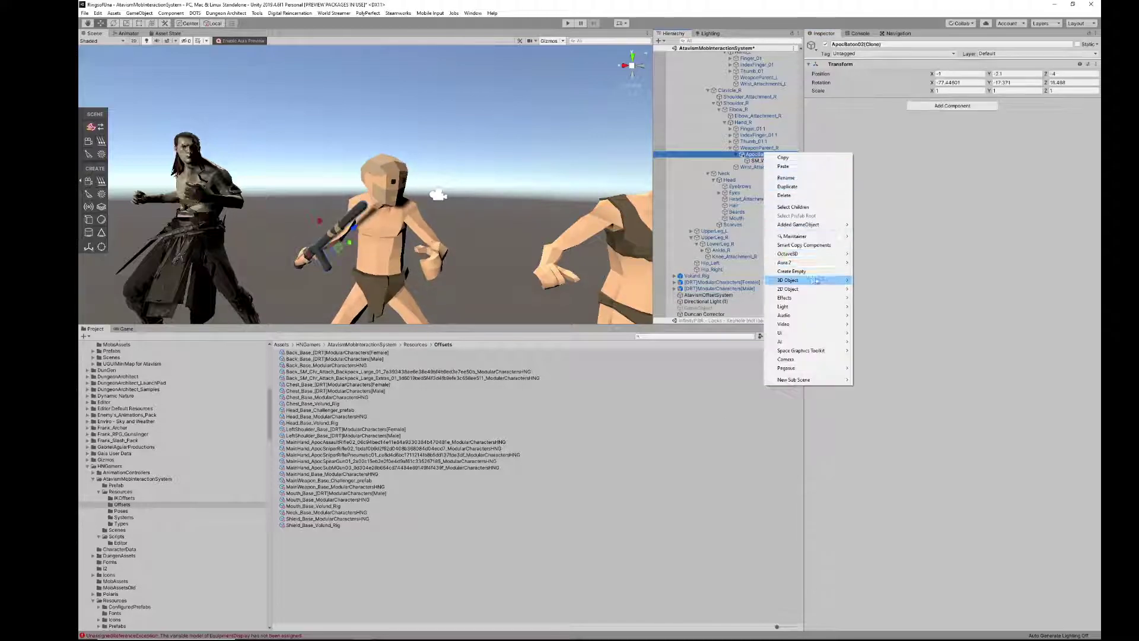
pyautogui.click(793, 270)
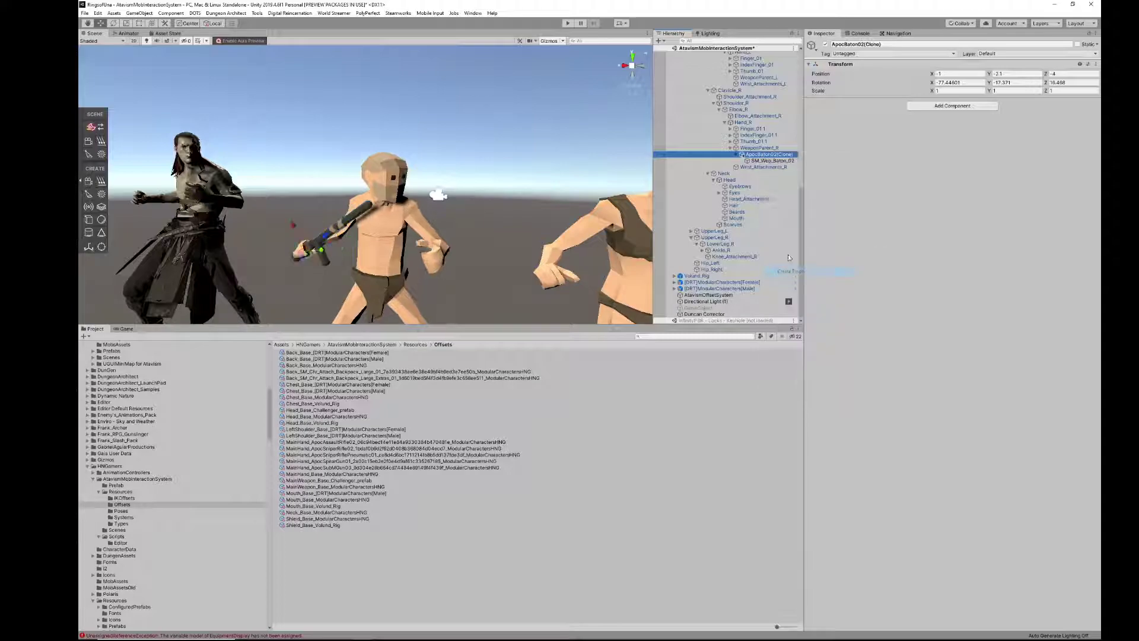
pyautogui.click(770, 162)
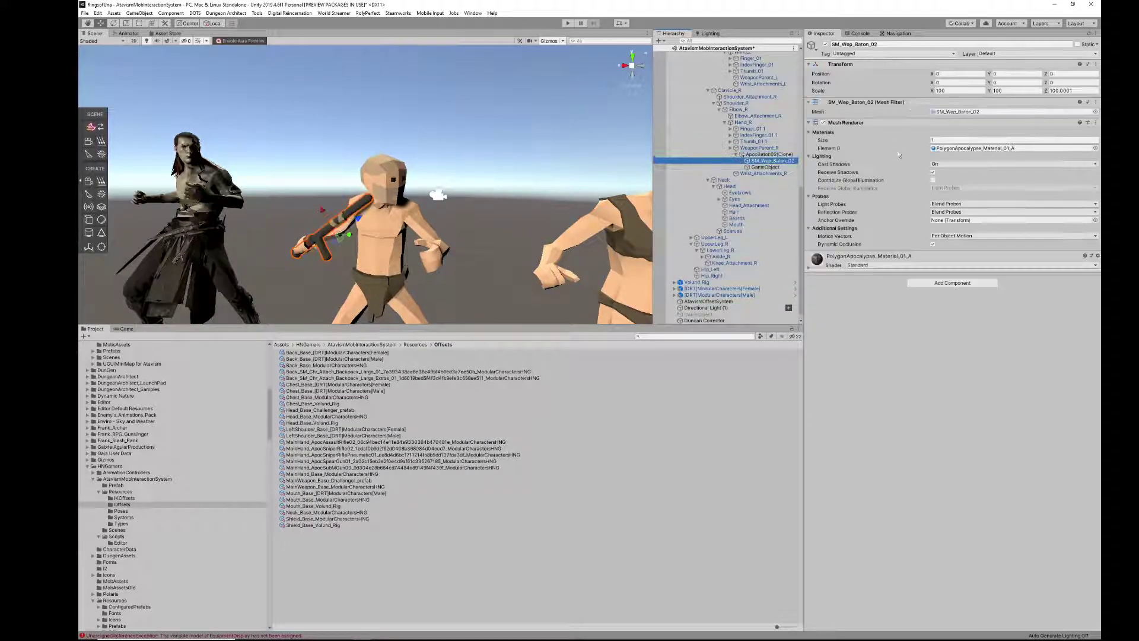
pyautogui.click(758, 156)
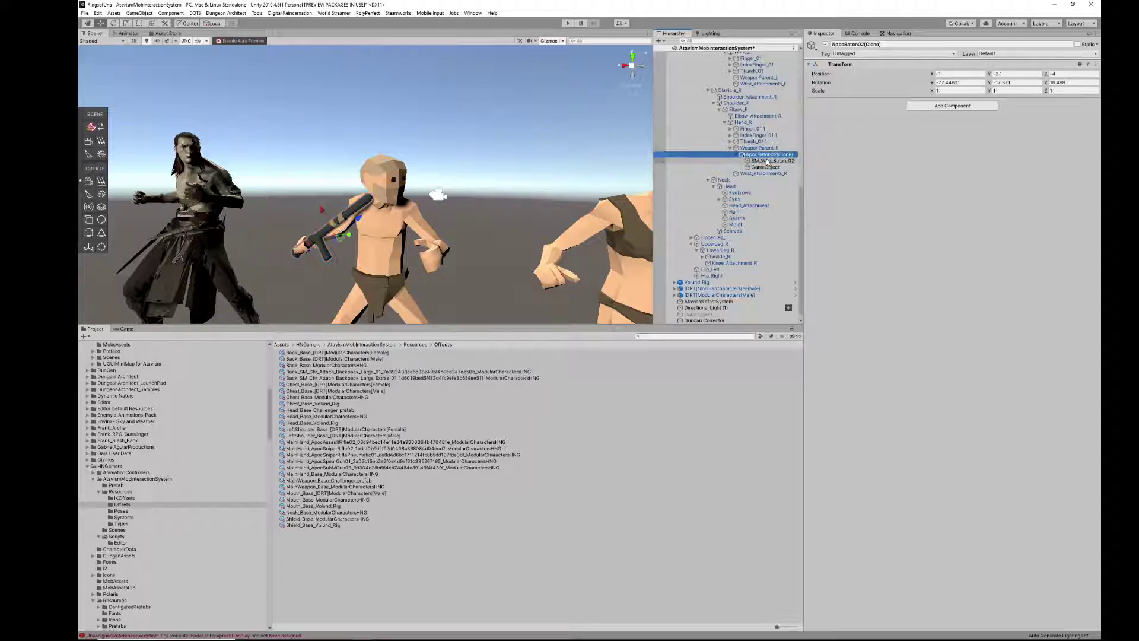
# Create a weapon IK offset for the baton from AtavismOffsetSystem and delete its LeftHandedTarget.
pyautogui.scroll(-1, 726, 305)
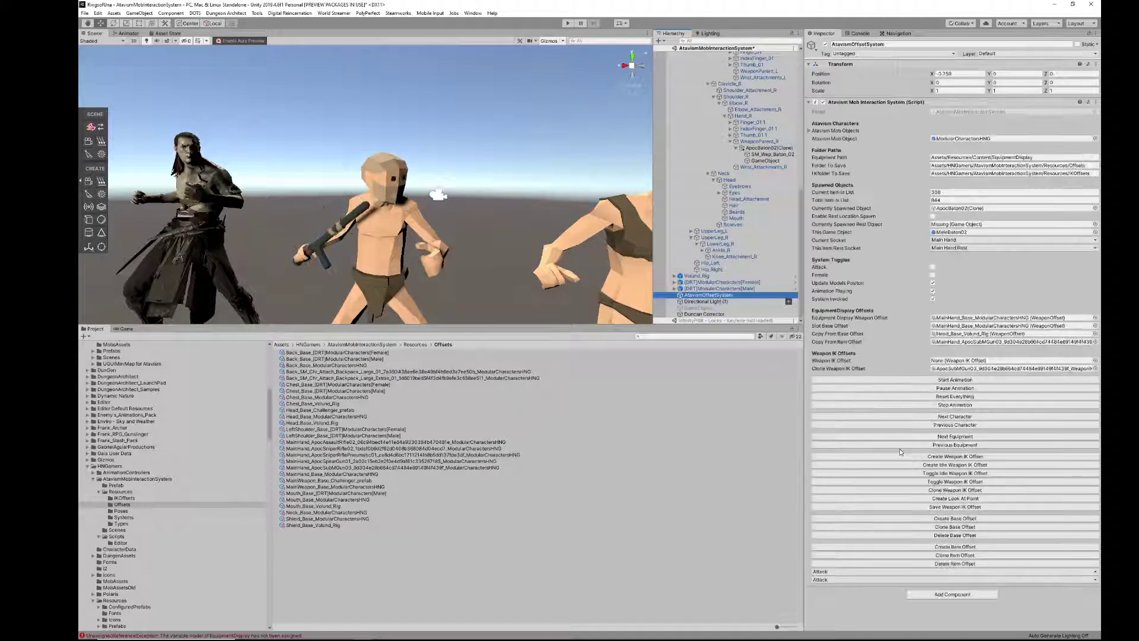
pyautogui.click(955, 458)
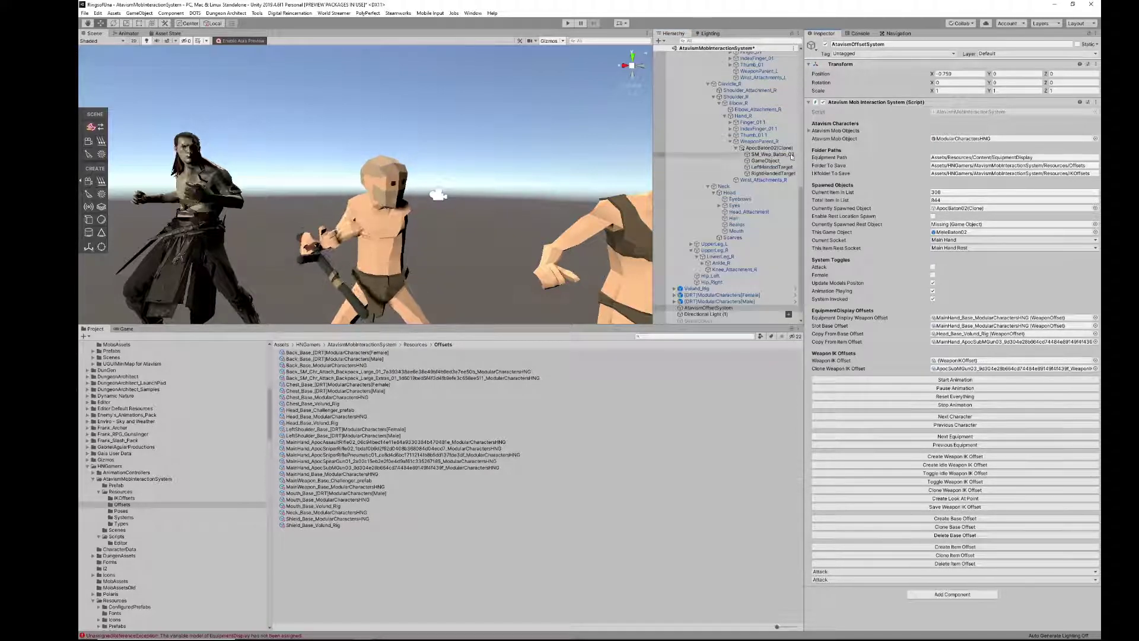
pyautogui.click(767, 168)
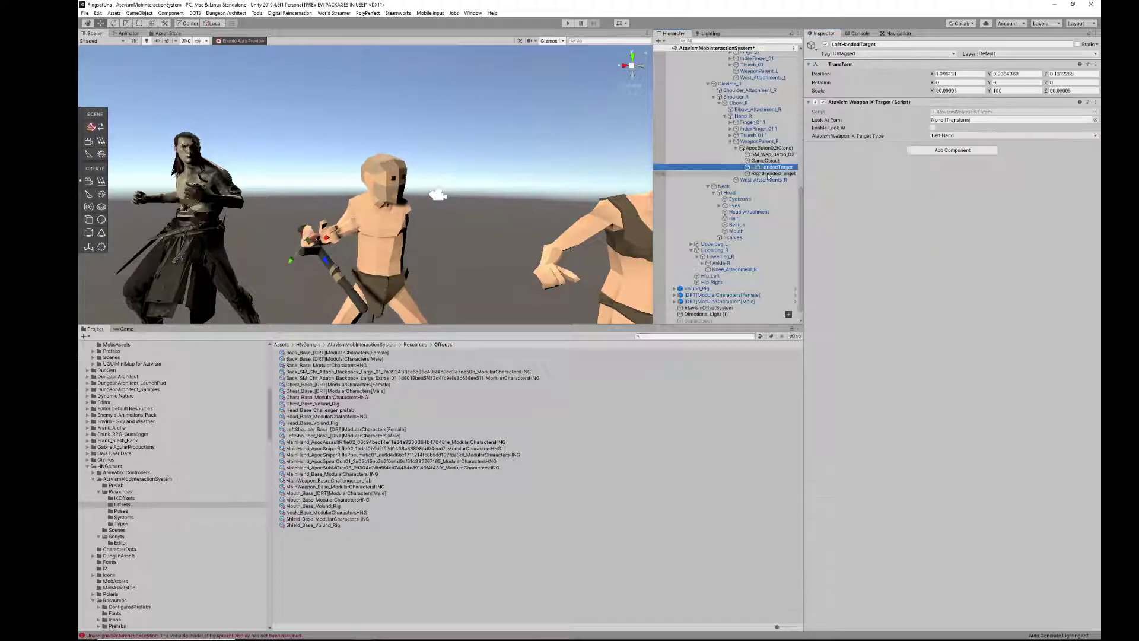
pyautogui.press('Delete')
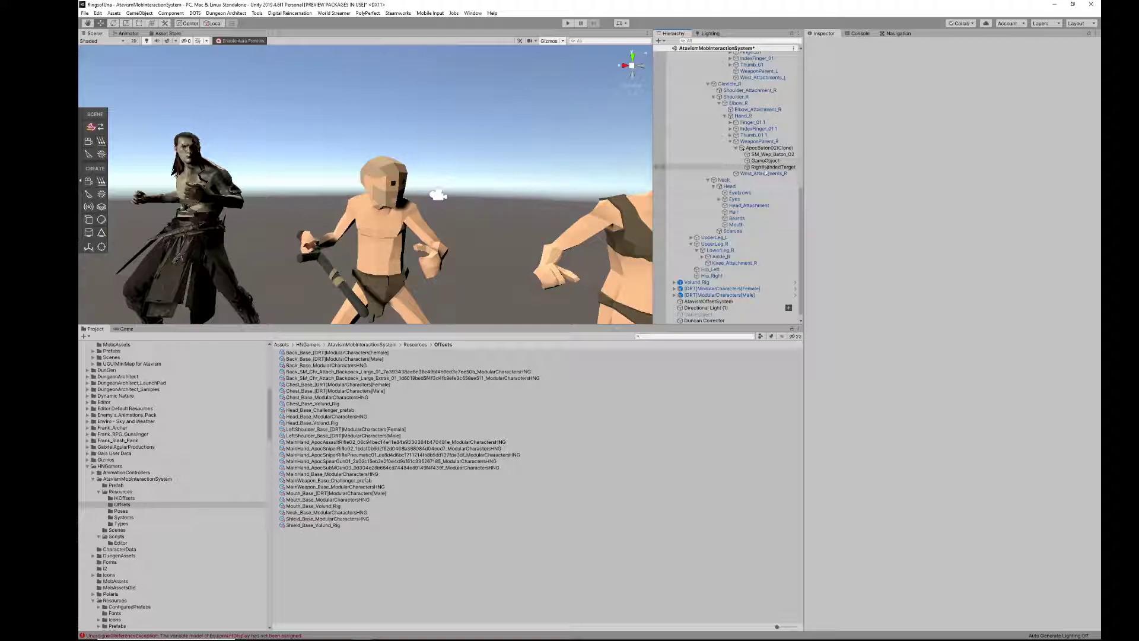
# Rotate RightHandedTarget to about 67.6, 116.2, -26.4 and position it near -1.3, 2.6, 4.7 so the baton points upward.
pyautogui.click(769, 167)
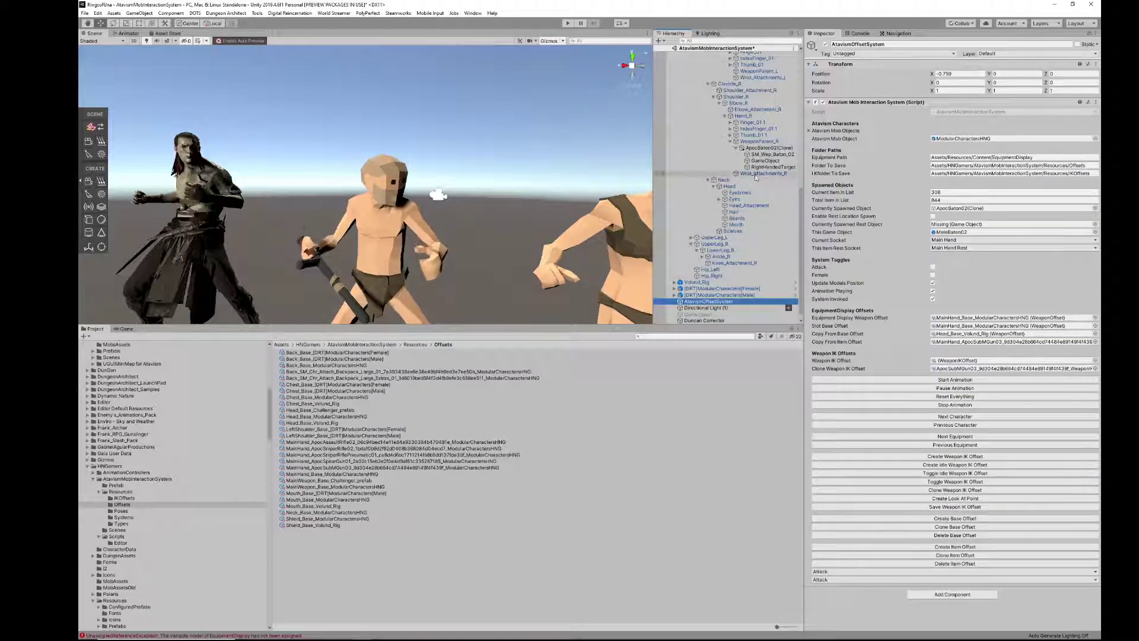
pyautogui.click(772, 167)
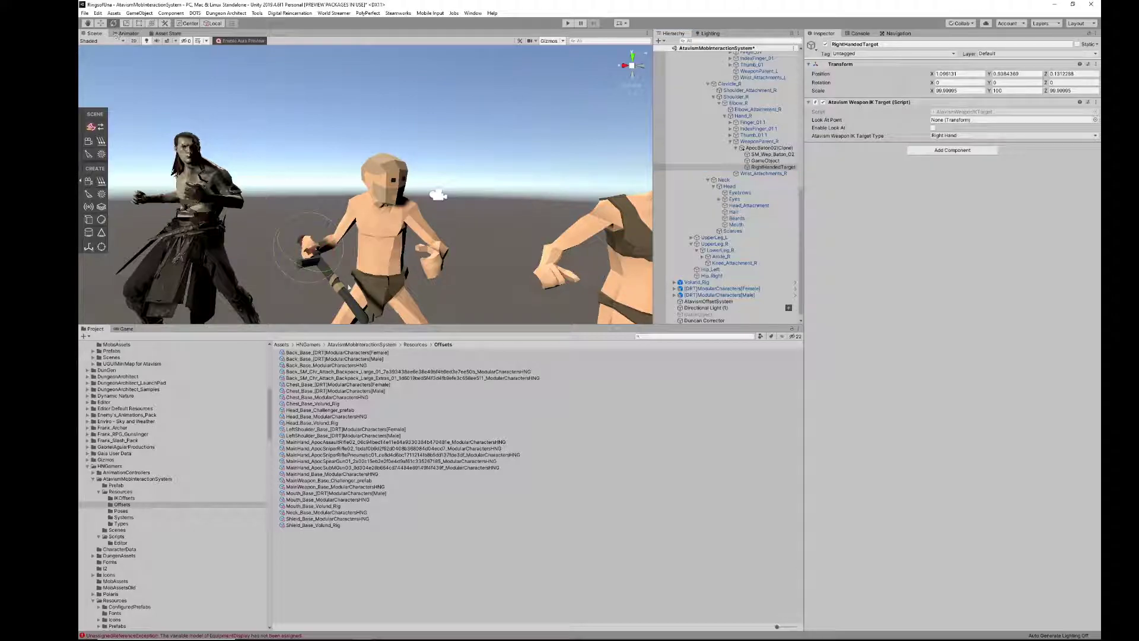
pyautogui.moveTo(322, 220); pyautogui.dragTo(301, 238)
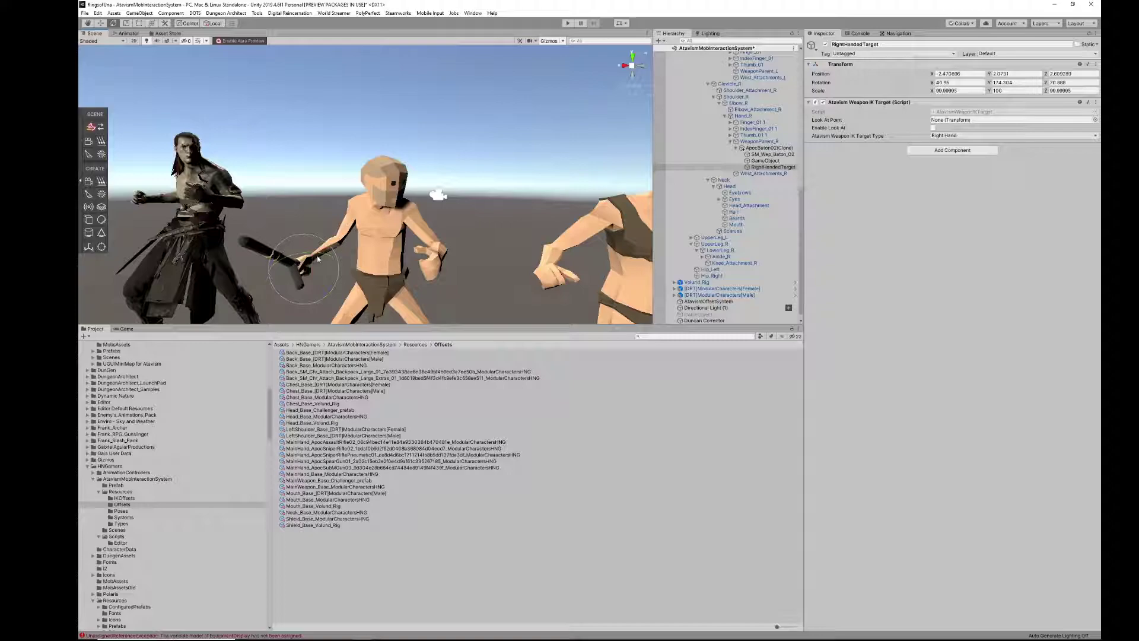
pyautogui.moveTo(310, 270); pyautogui.dragTo(300, 252)
pyautogui.moveTo(295, 237); pyautogui.dragTo(467, 242)
pyautogui.moveTo(309, 218); pyautogui.dragTo(317, 226)
pyautogui.scroll(-1, 724, 249)
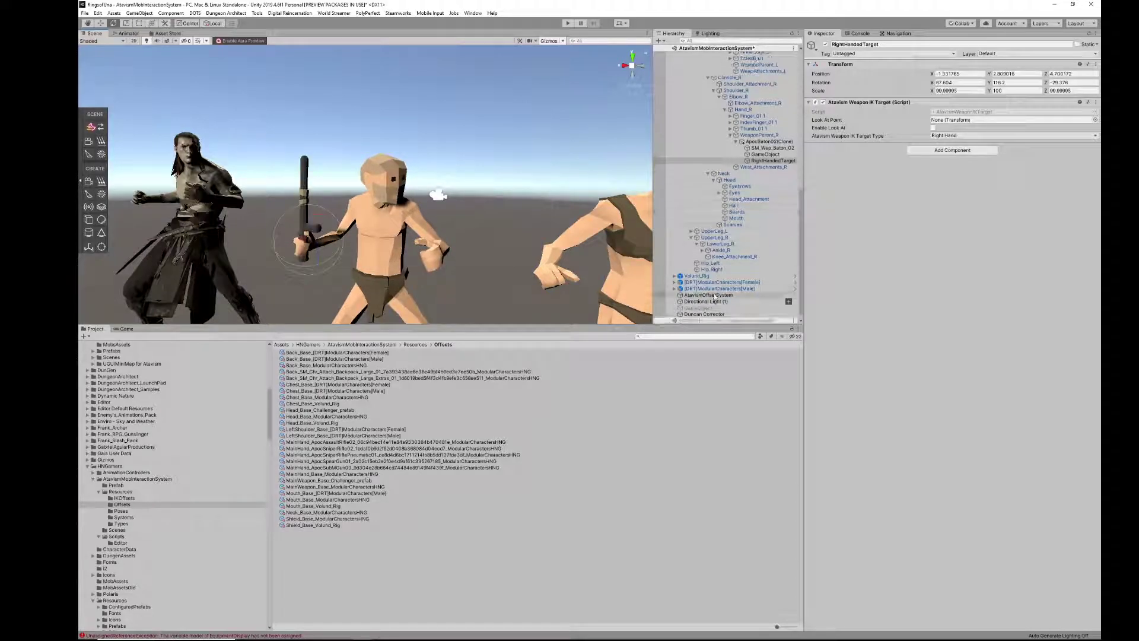
# Pause the animation from AtavismOffsetSystem and rotate RightHandedTarget to about 16.6 on Z.
pyautogui.click(708, 295)
pyautogui.click(949, 389)
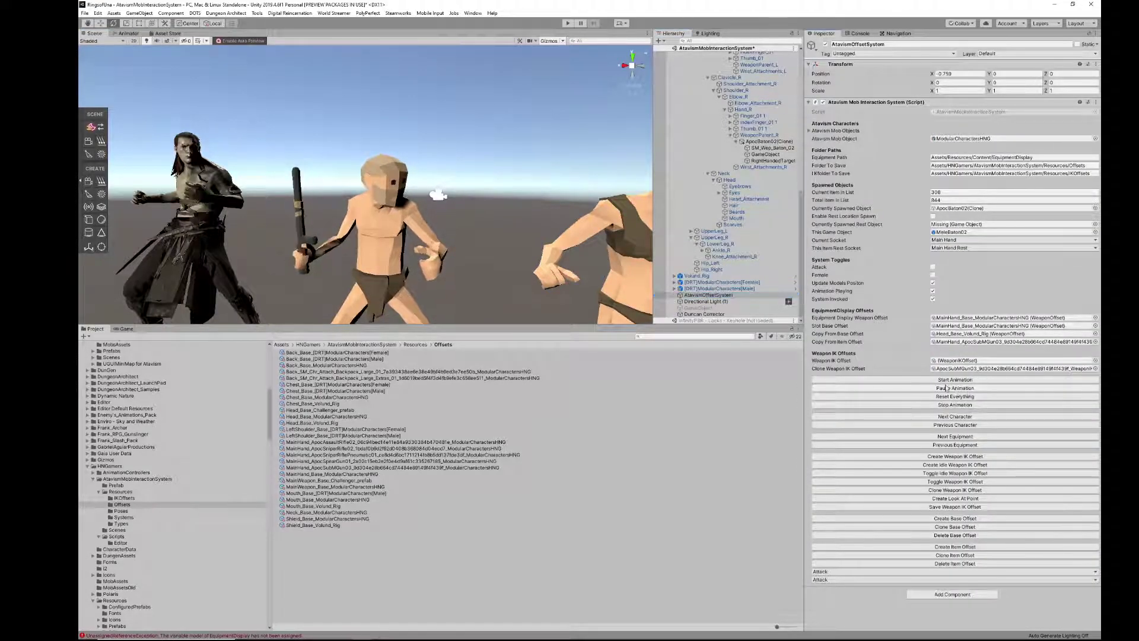
pyautogui.click(761, 162)
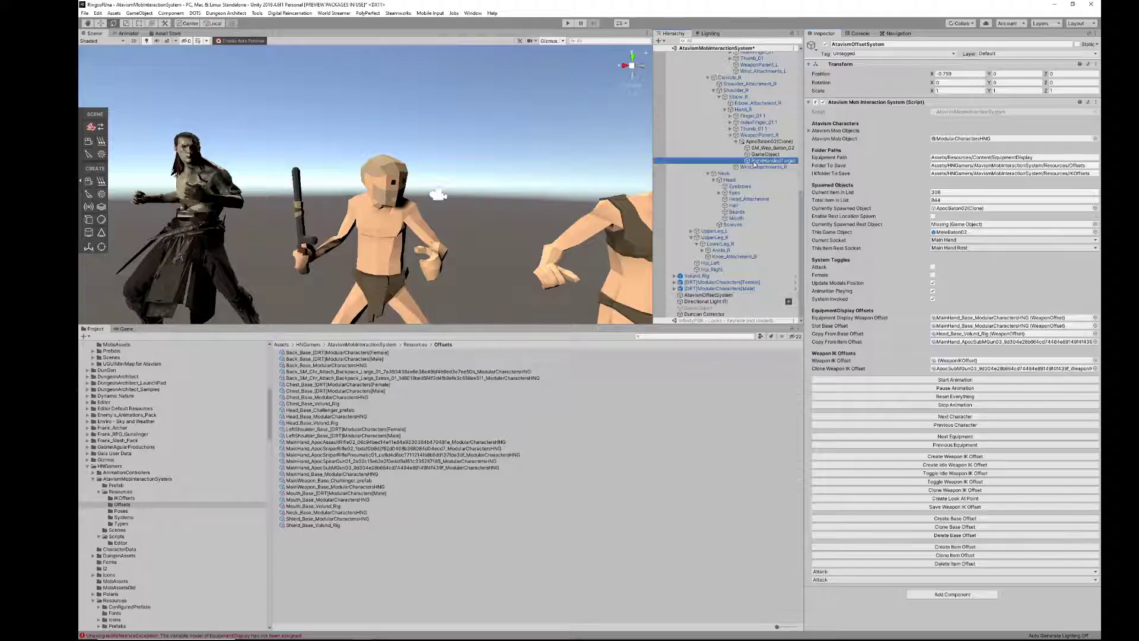
pyautogui.press('w')
pyautogui.moveTo(400, 196); pyautogui.dragTo(358, 138, button='right')
pyautogui.press('s')
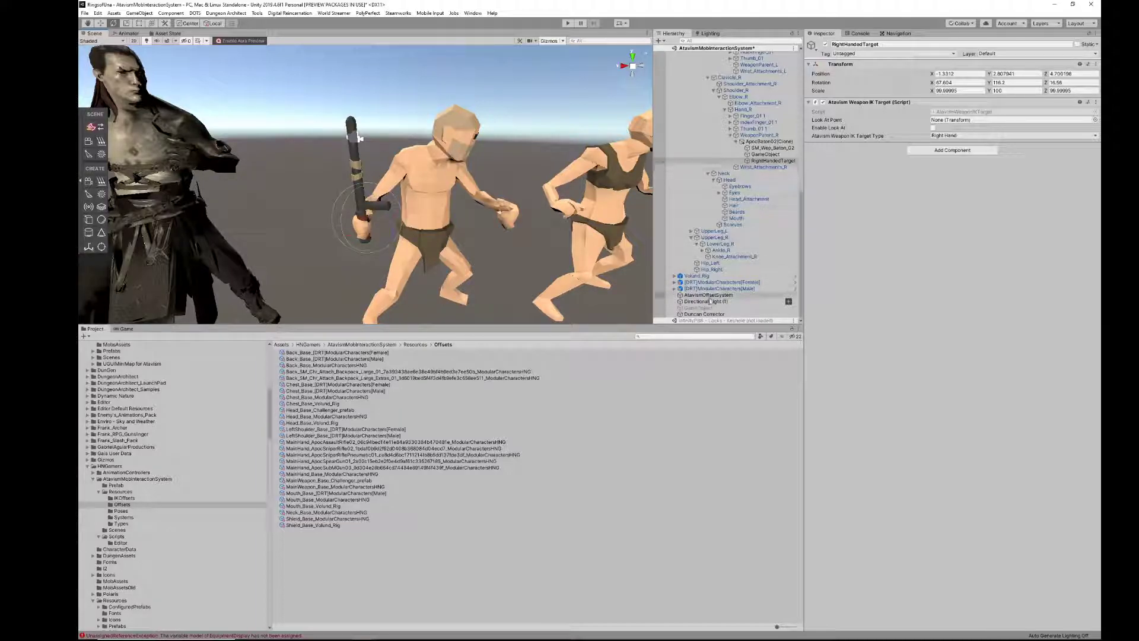
# Restart the animation and repose RightHandedTarget to about position -0.67, 0.45, 5.23 and rotation 60.5, 85.9, -48.7.
pyautogui.click(707, 295)
pyautogui.click(950, 383)
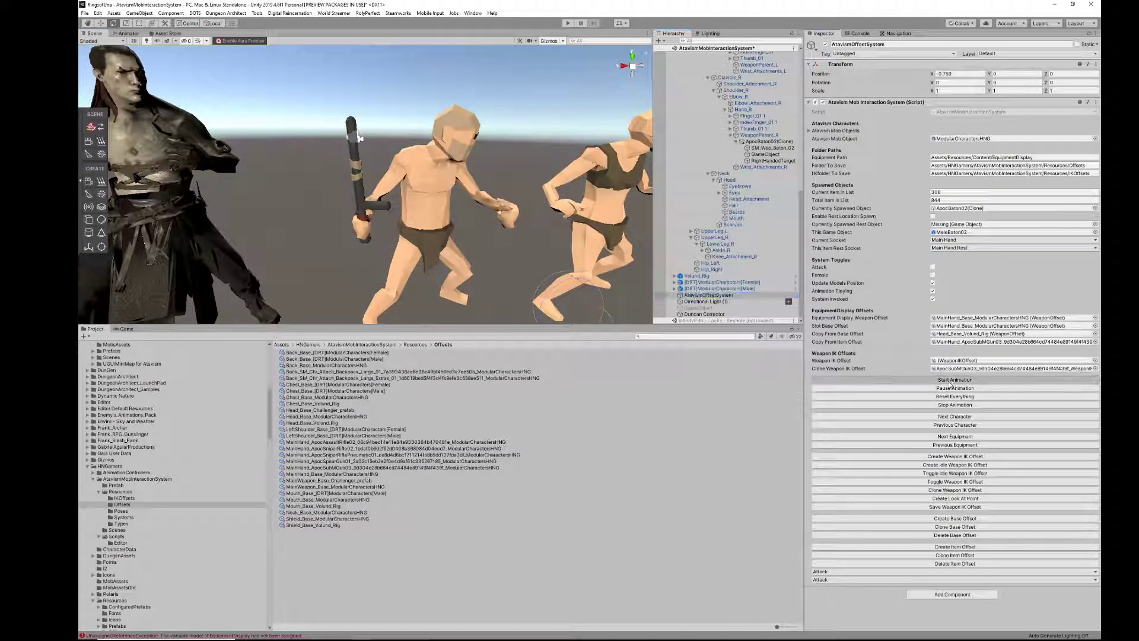
pyautogui.click(766, 161)
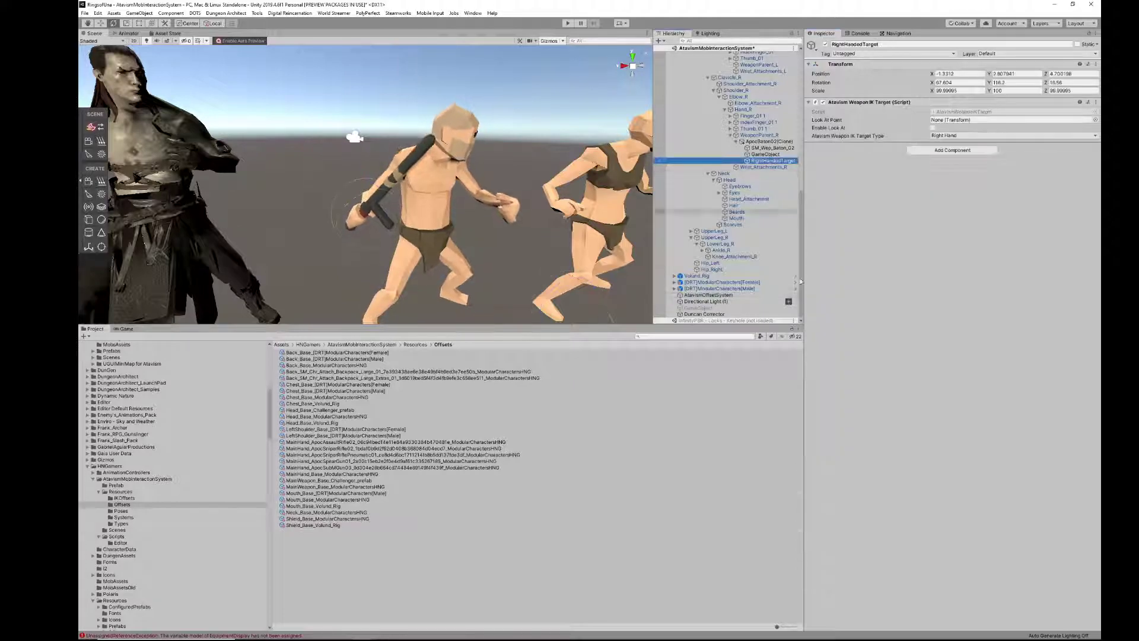
pyautogui.moveTo(377, 188); pyautogui.dragTo(462, 172)
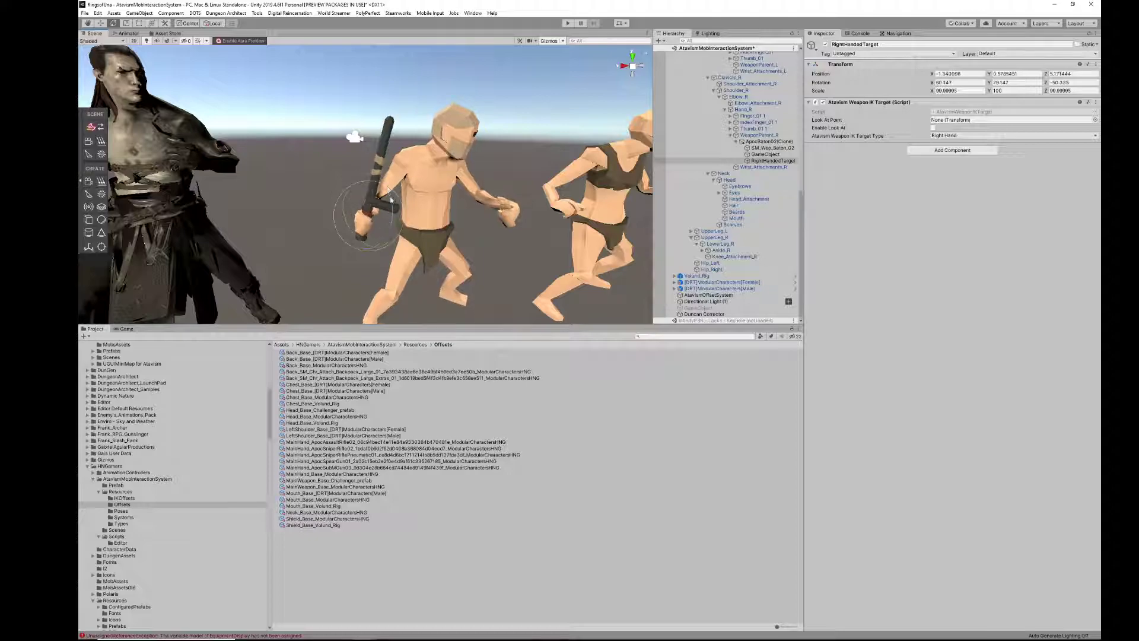
pyautogui.press('d')
pyautogui.moveTo(390, 192); pyautogui.dragTo(360, 202, button='right')
pyautogui.press('a')
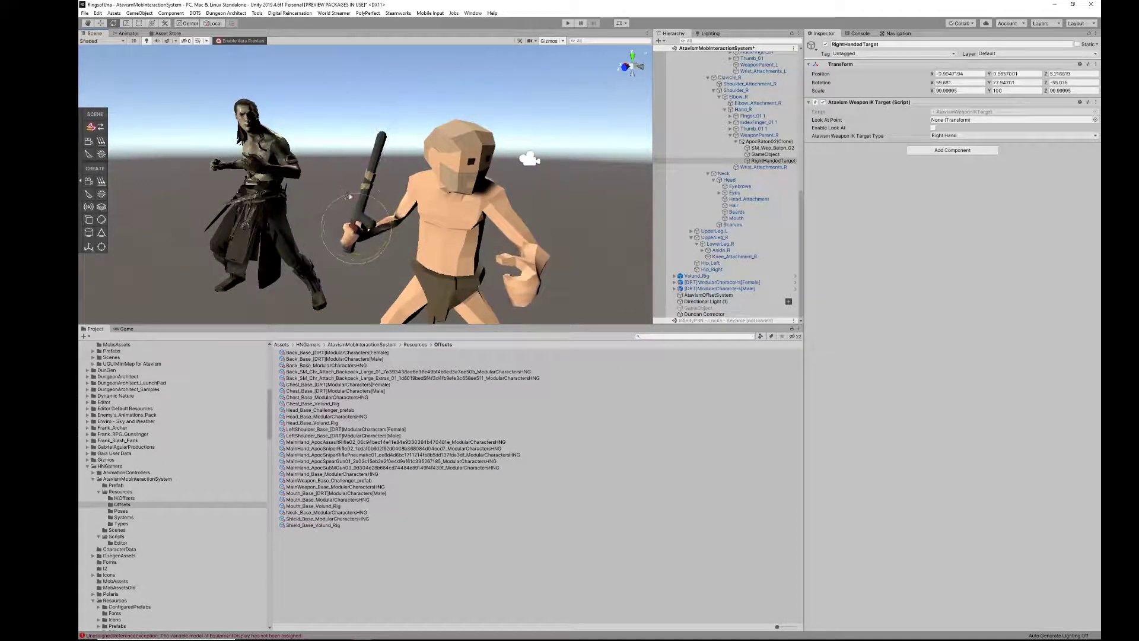
pyautogui.press('d')
pyautogui.moveTo(406, 185); pyautogui.dragTo(666, 183, button='right')
pyautogui.press('a')
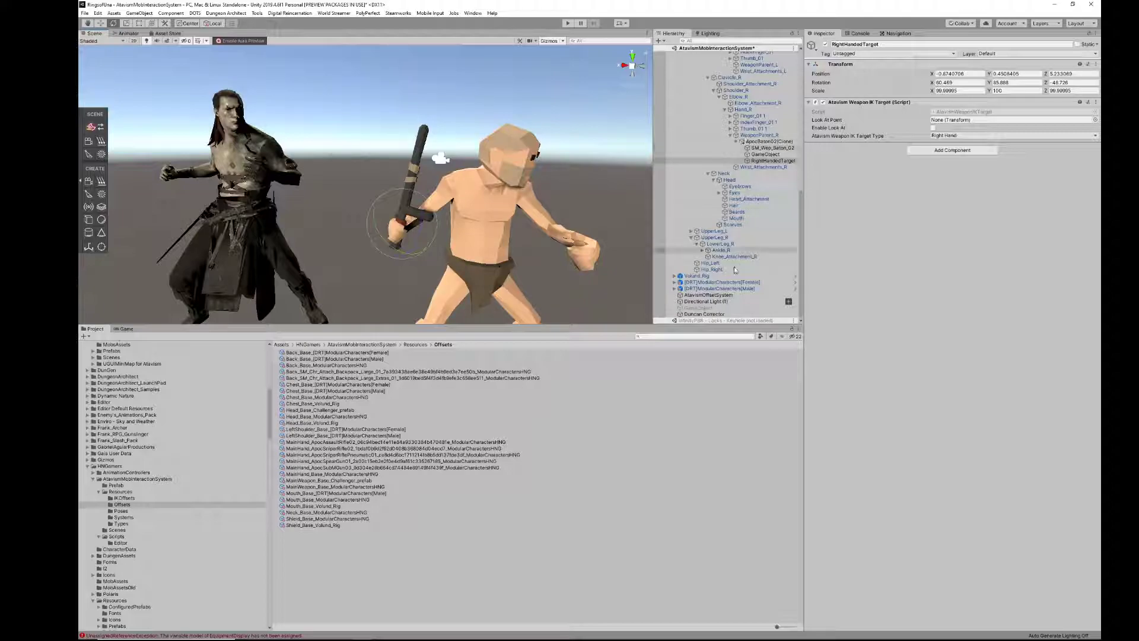
# Save the baton's weapon IK offset from AtavismOffsetSystem and create its item offset.
pyautogui.click(709, 295)
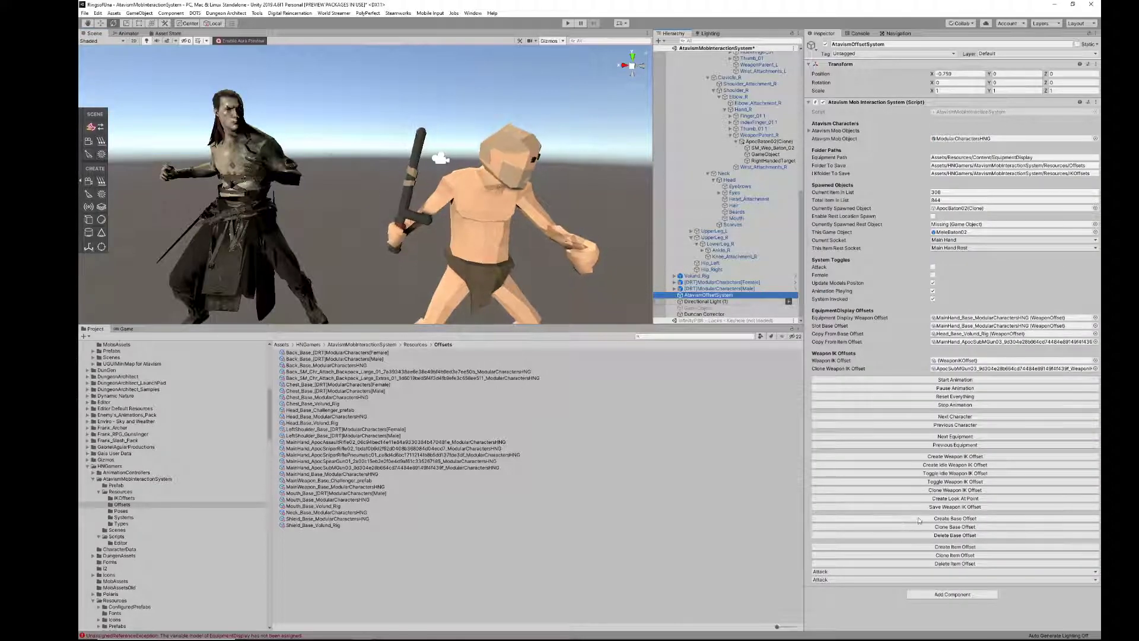
pyautogui.click(955, 508)
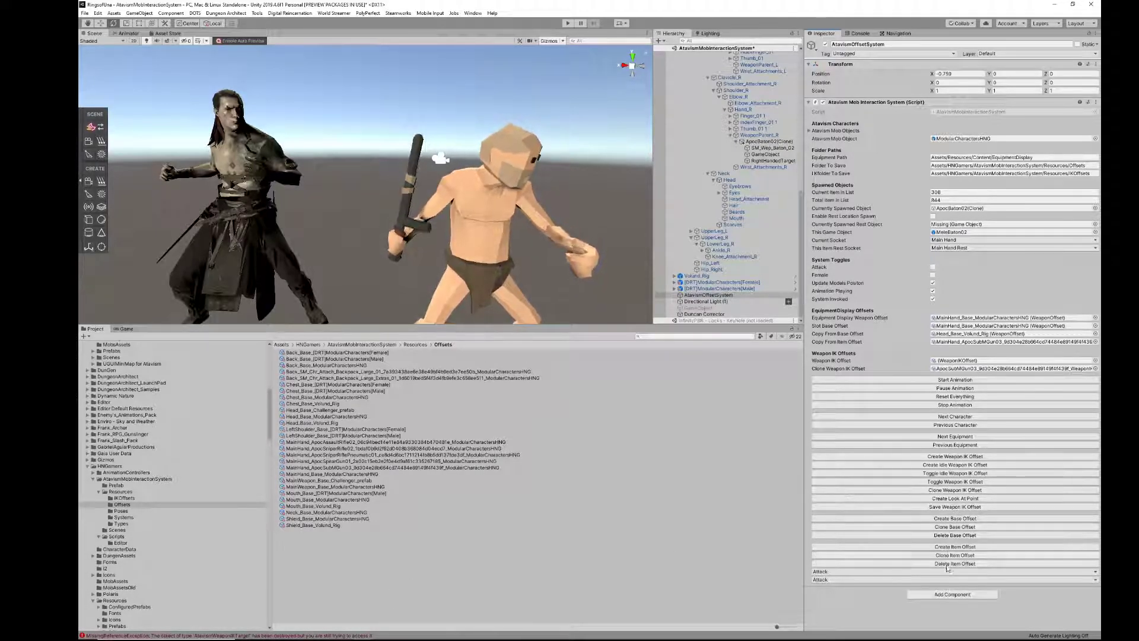
pyautogui.click(949, 546)
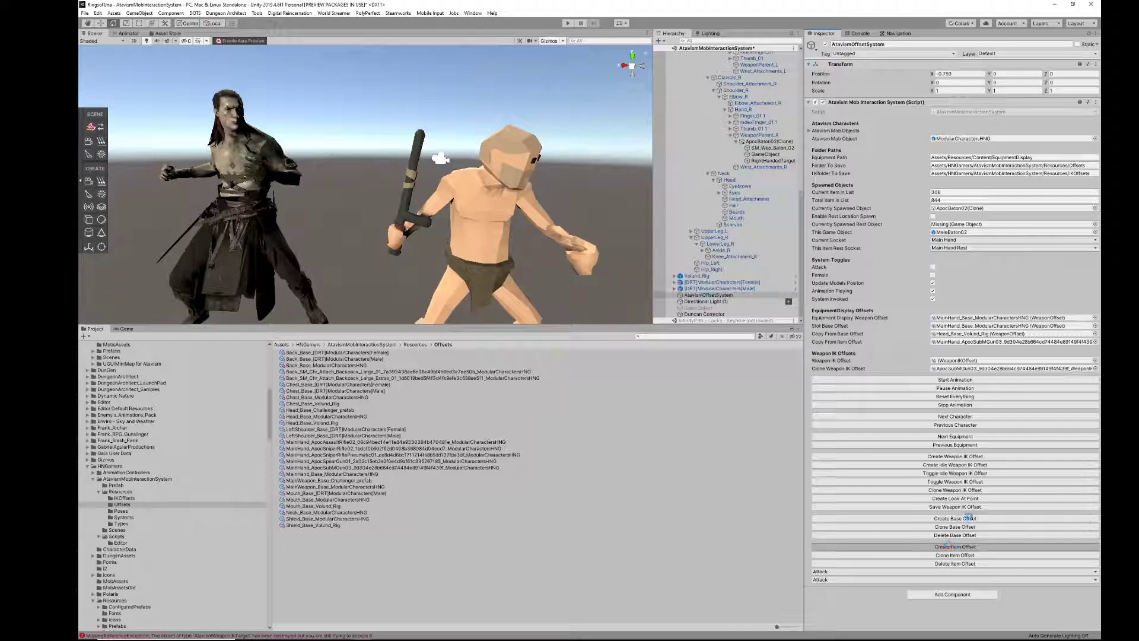
# Assign the baton's empty GameObject as RightHandedTarget's Look At Point, try Enable Look At, turn it off and reselect AtavismOffsetSystem.
pyautogui.click(764, 154)
pyautogui.click(772, 160)
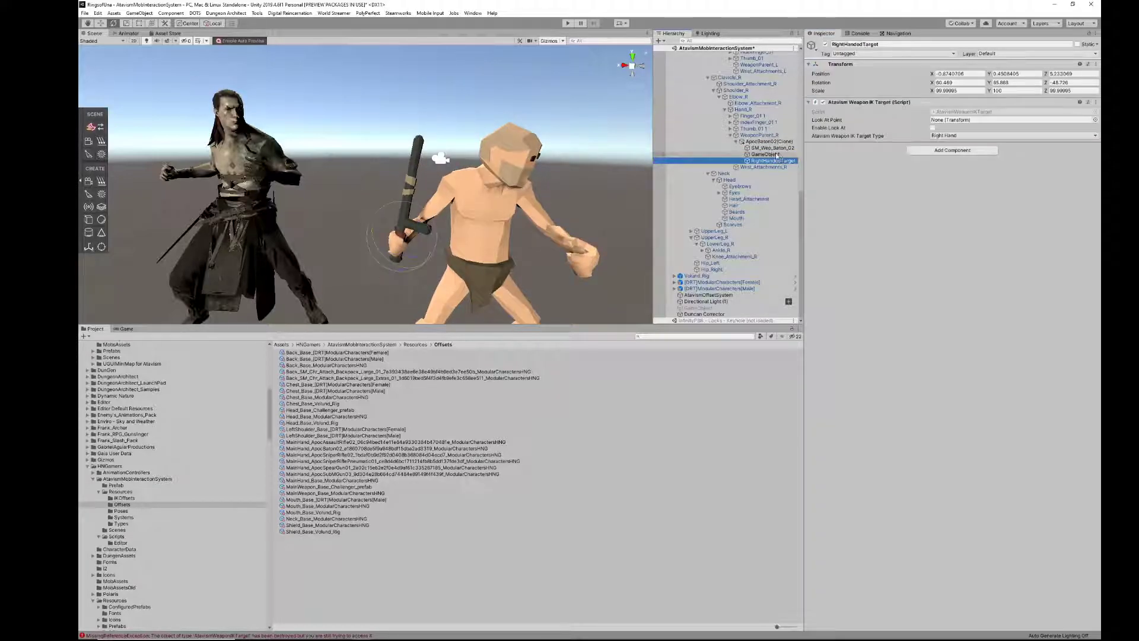
pyautogui.click(934, 128)
pyautogui.moveTo(765, 155); pyautogui.dragTo(952, 120)
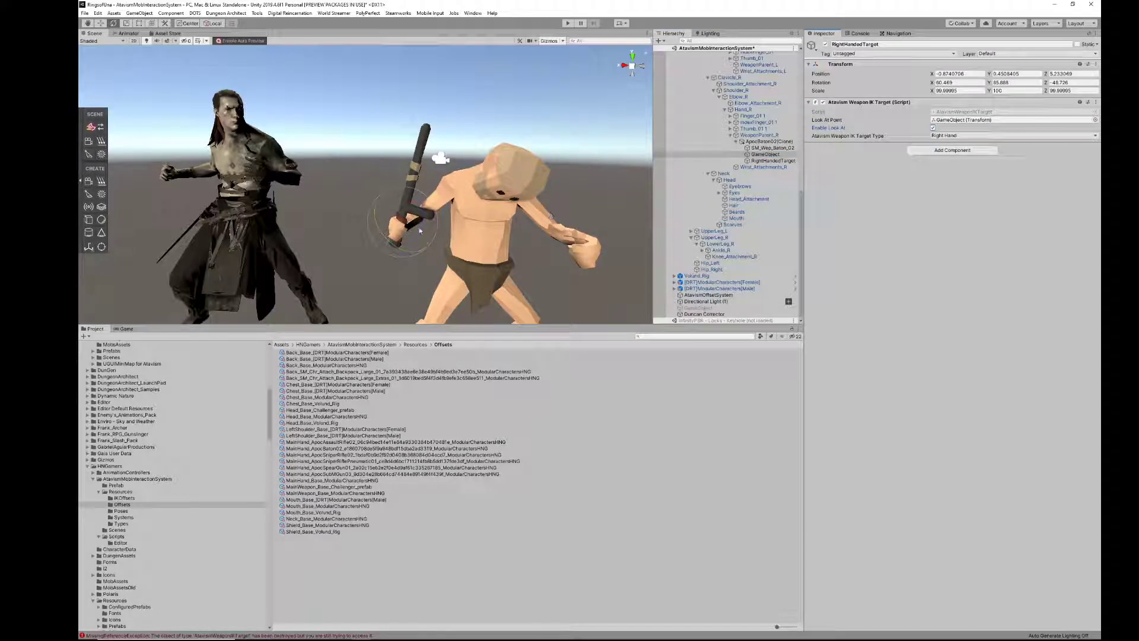
pyautogui.click(933, 129)
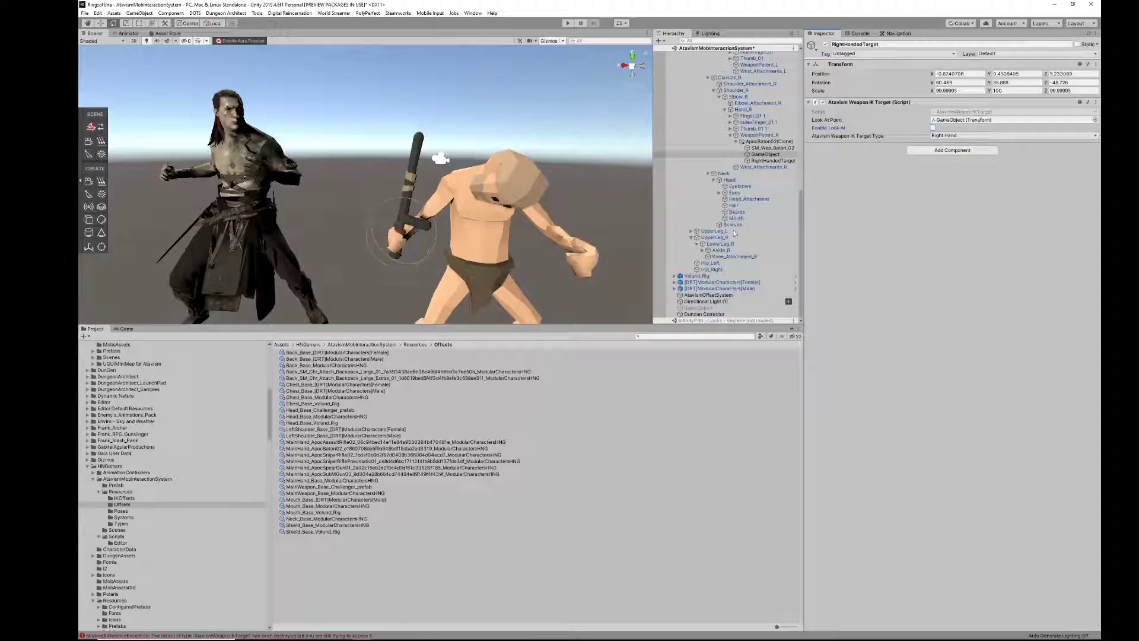
pyautogui.click(706, 295)
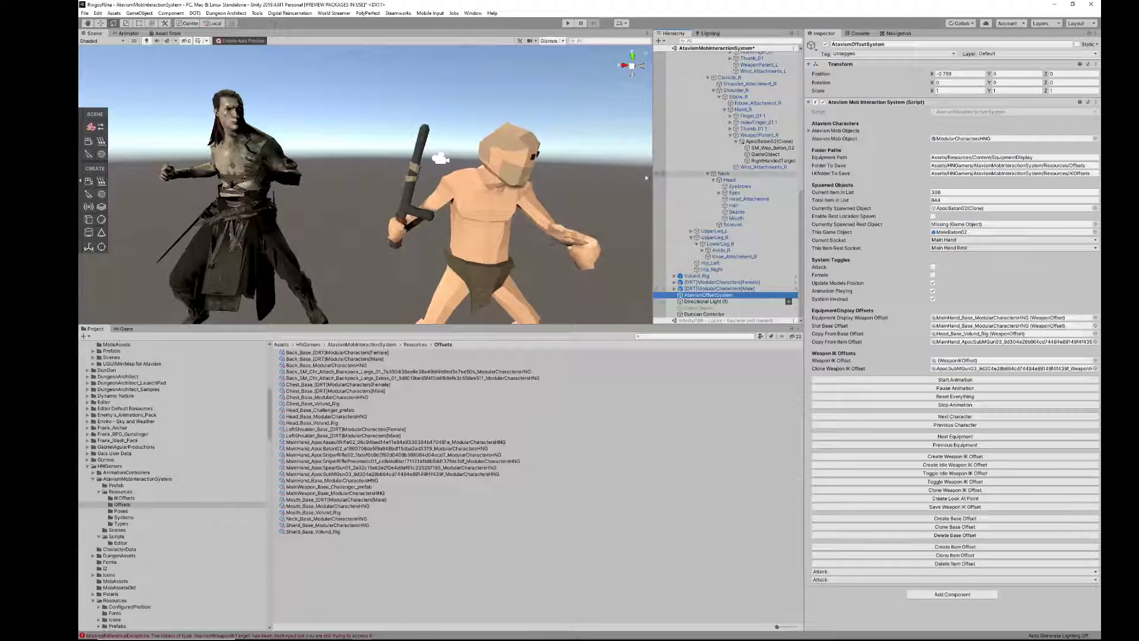